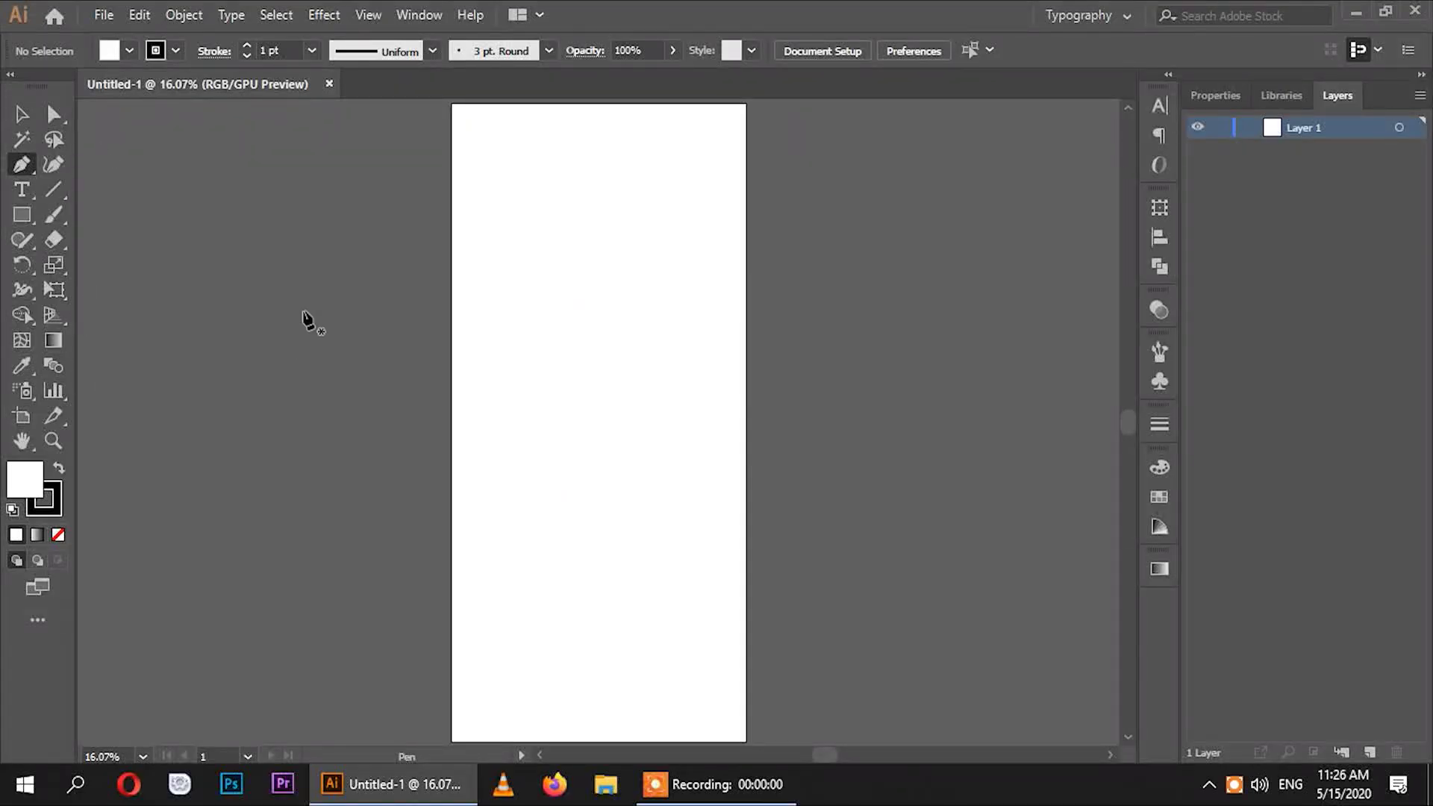
Zoom out and draw a closed three-point Pen triangle over the artboard's lower-left corner.
{"action": "key", "text": "ctrl+minus"}
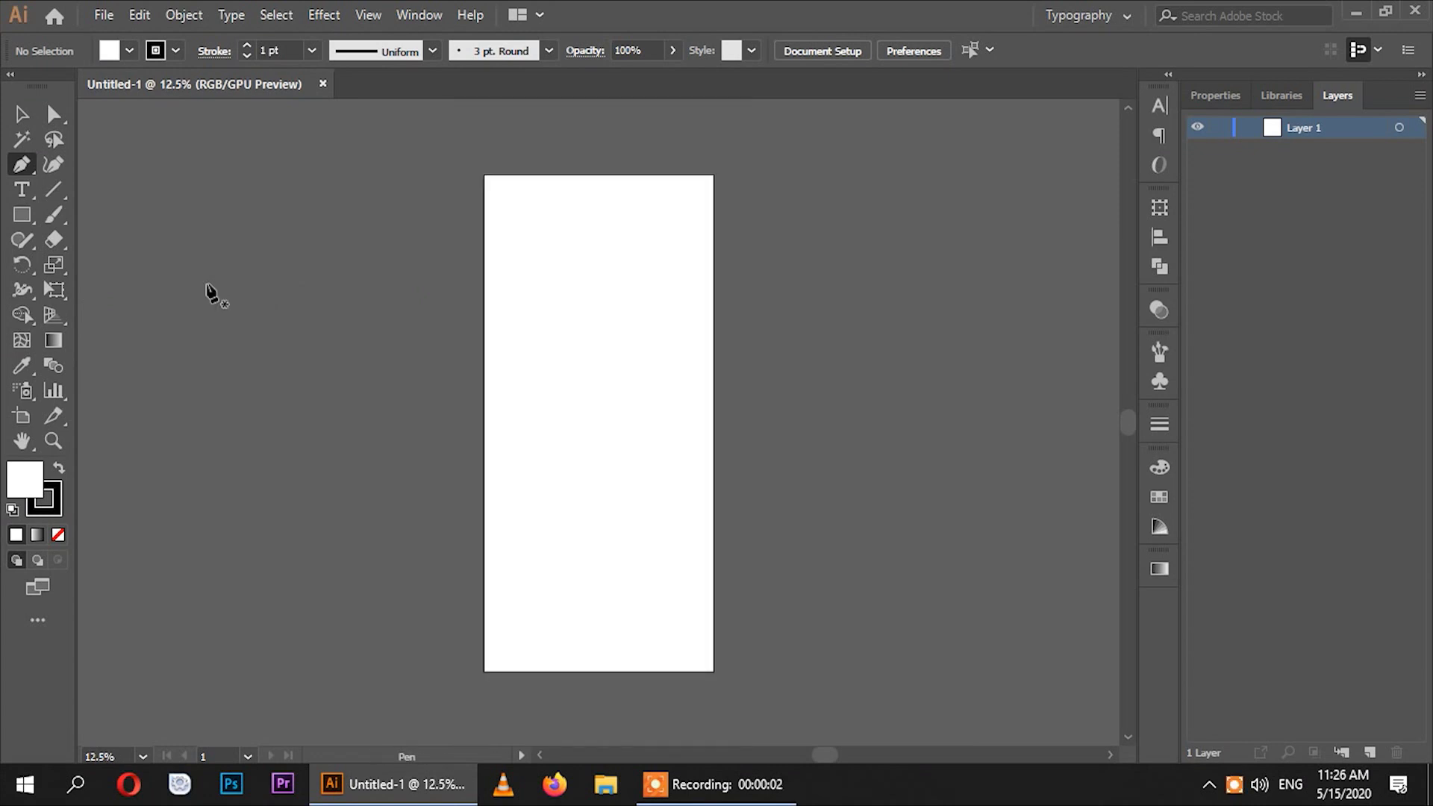
{"action": "left_click", "coordinate": [451, 492]}
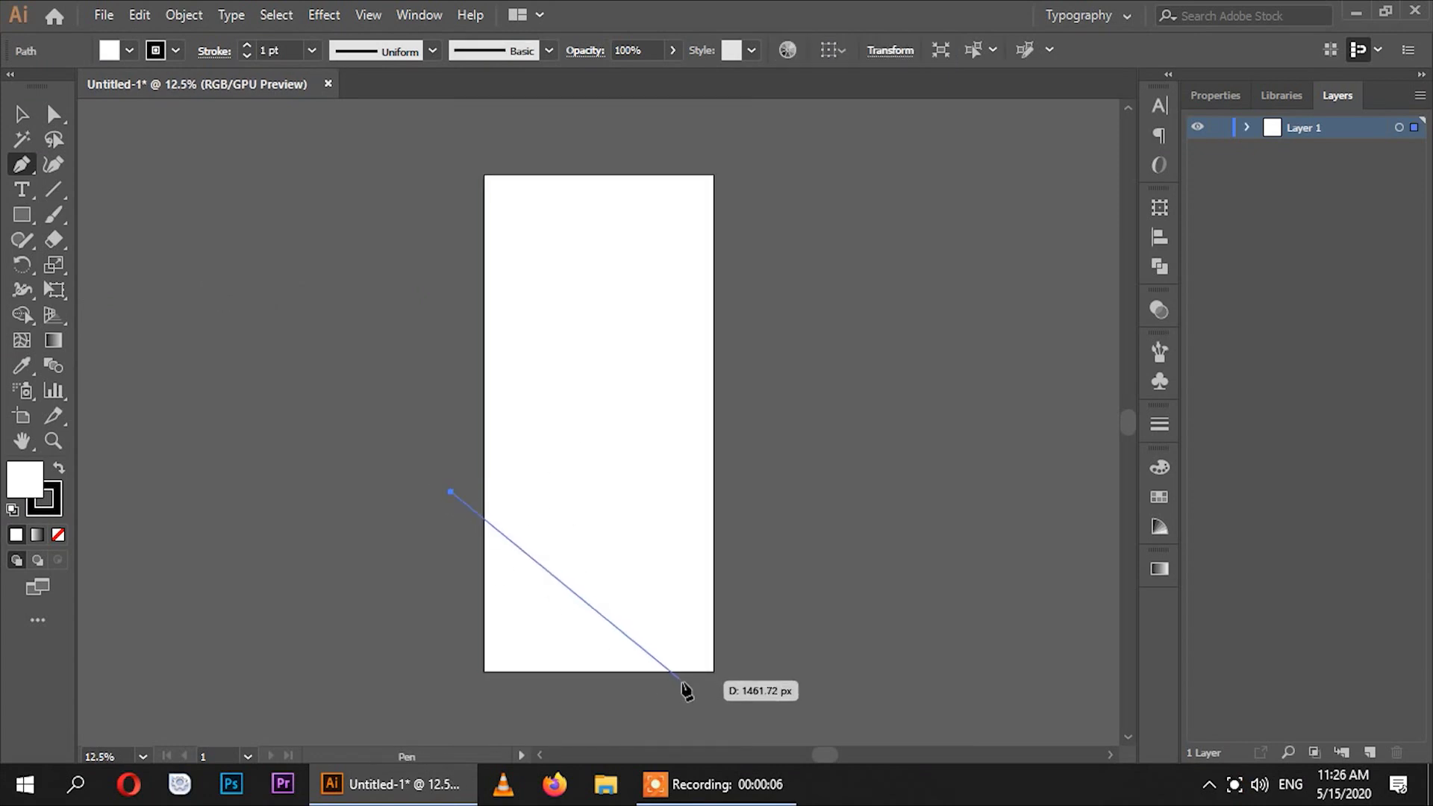
{"action": "left_click", "coordinate": [713, 681]}
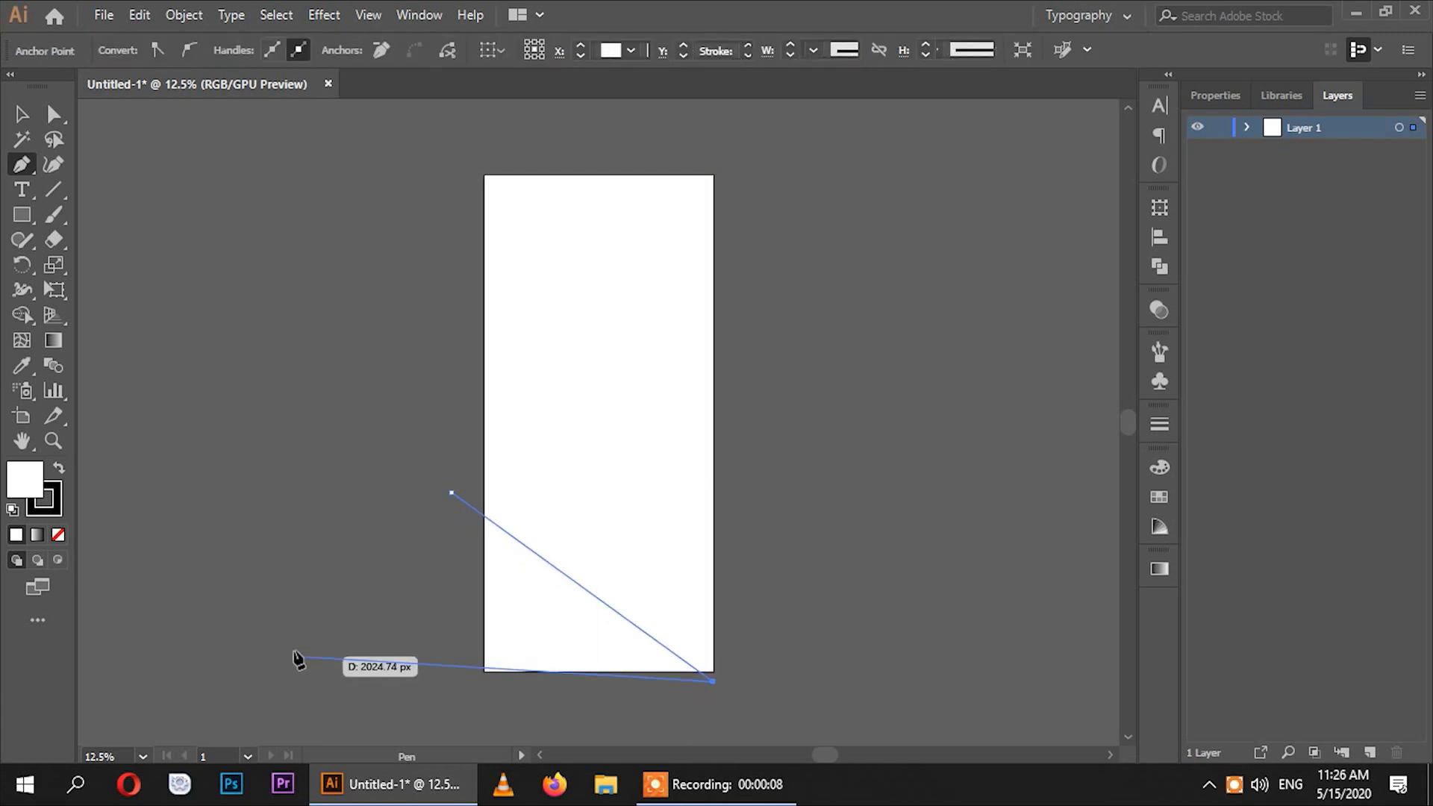
{"action": "left_click", "coordinate": [383, 681]}
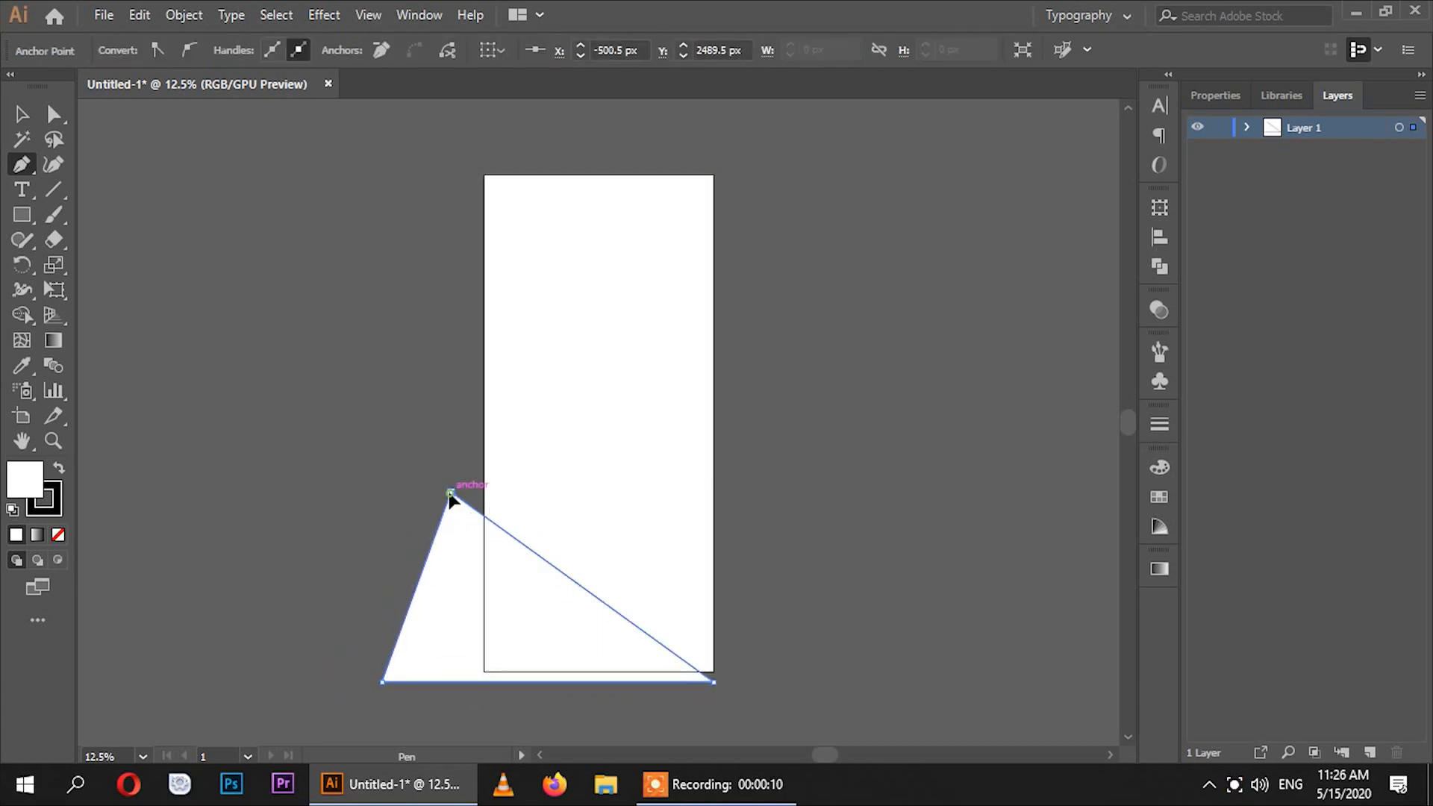
{"action": "left_click", "coordinate": [450, 492]}
Remove the triangle's stroke and give its fill the default white-to-black gradient.
{"action": "left_click", "coordinate": [56, 500]}
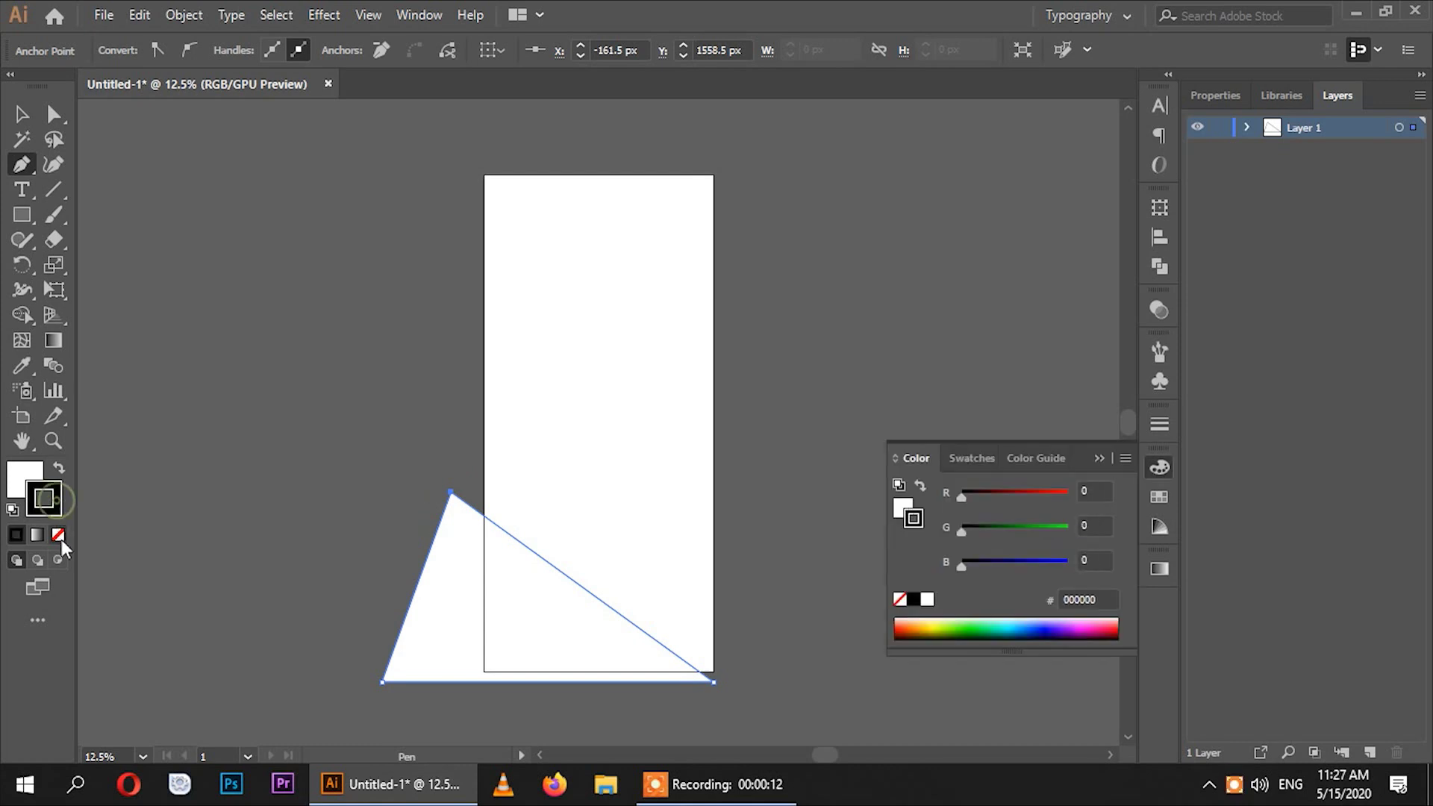
{"action": "left_click", "coordinate": [58, 534]}
{"action": "left_click", "coordinate": [25, 479]}
{"action": "left_click", "coordinate": [36, 534]}
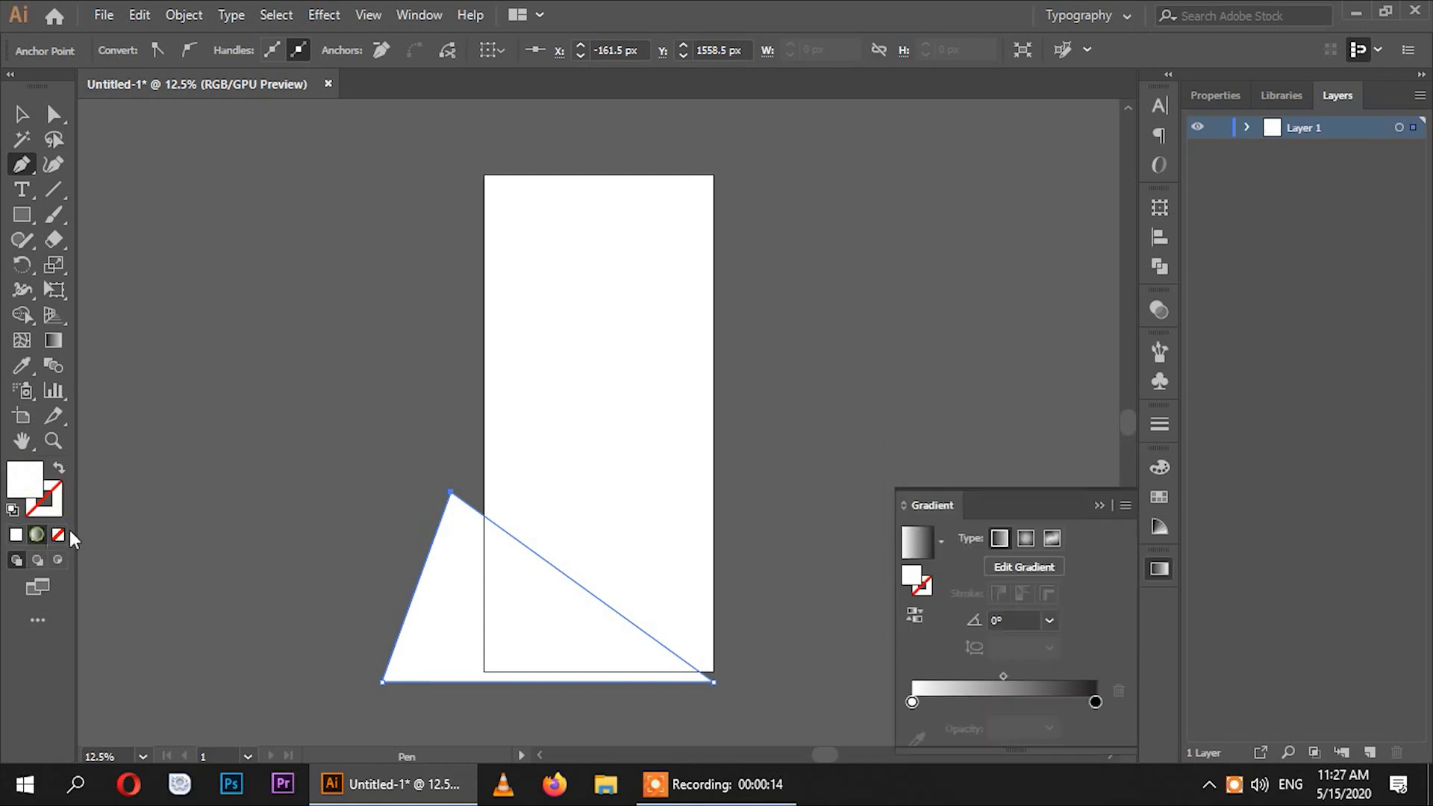
Dock the Swatches panel and drop a blue swatch on the gradient's dark stop.
{"action": "left_click", "coordinate": [1157, 496]}
{"action": "left_click_drag", "start_coordinate": [979, 460], "coordinate": [1216, 243]}
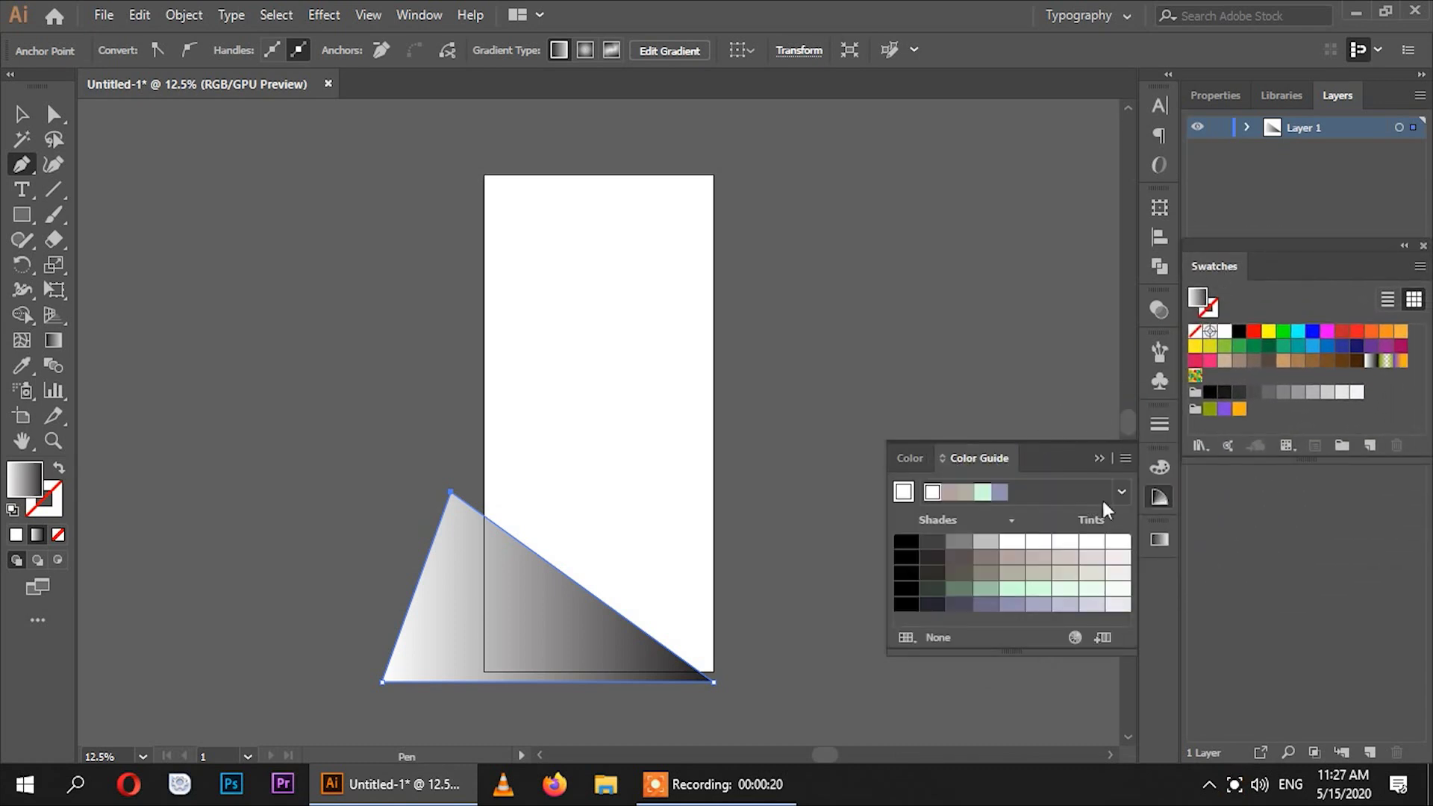
{"action": "left_click", "coordinate": [1100, 458]}
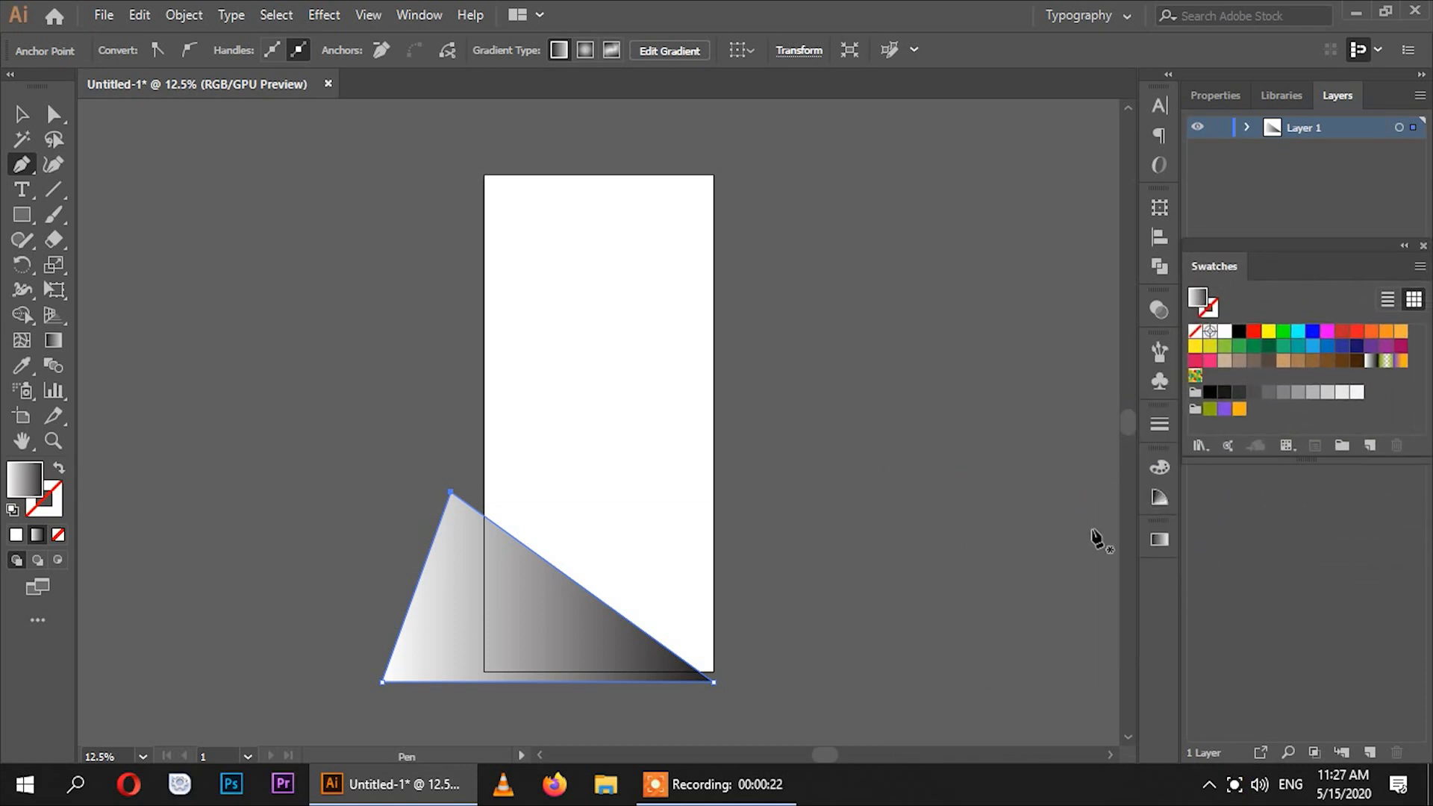
{"action": "left_click", "coordinate": [1156, 539]}
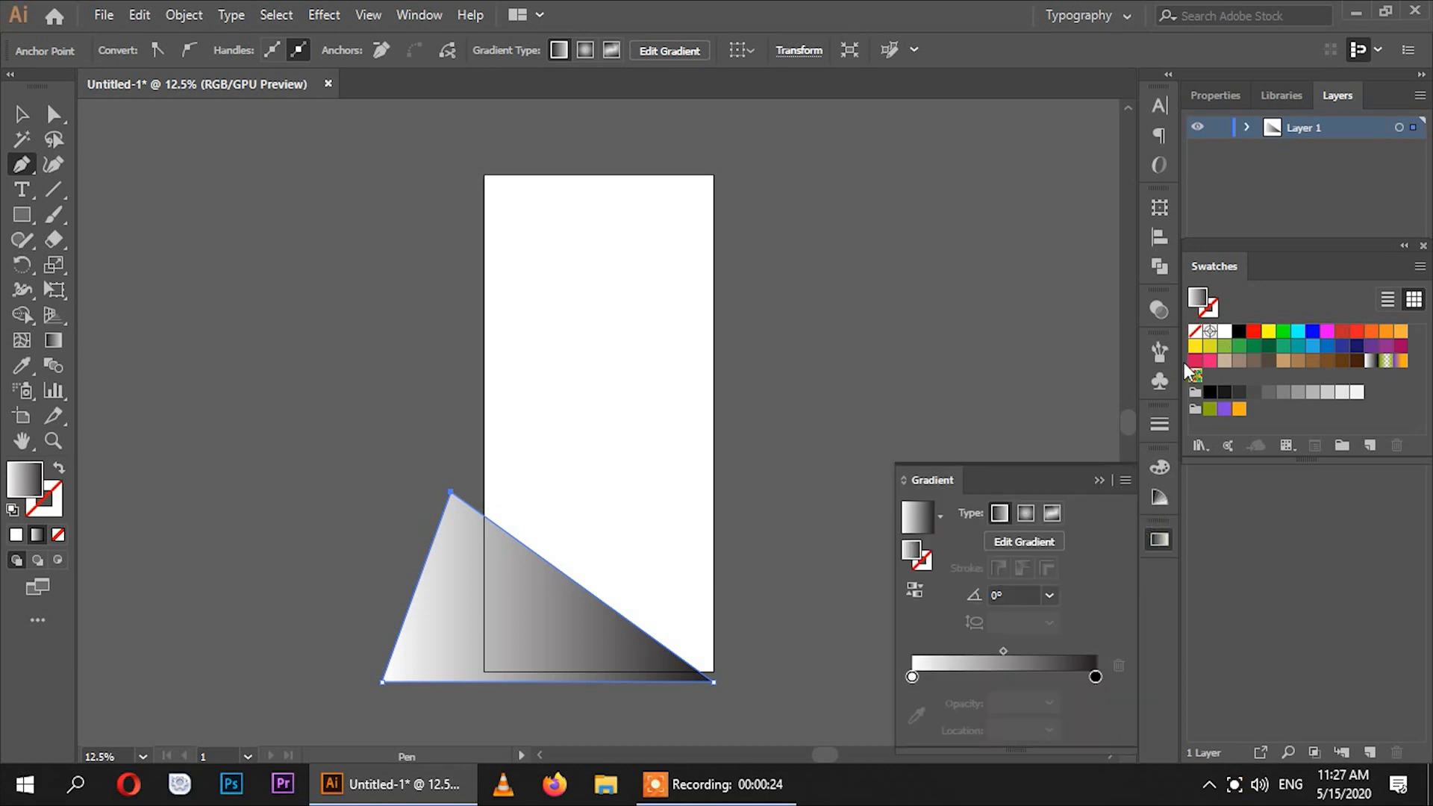
{"action": "left_click_drag", "start_coordinate": [1356, 346], "coordinate": [1095, 676]}
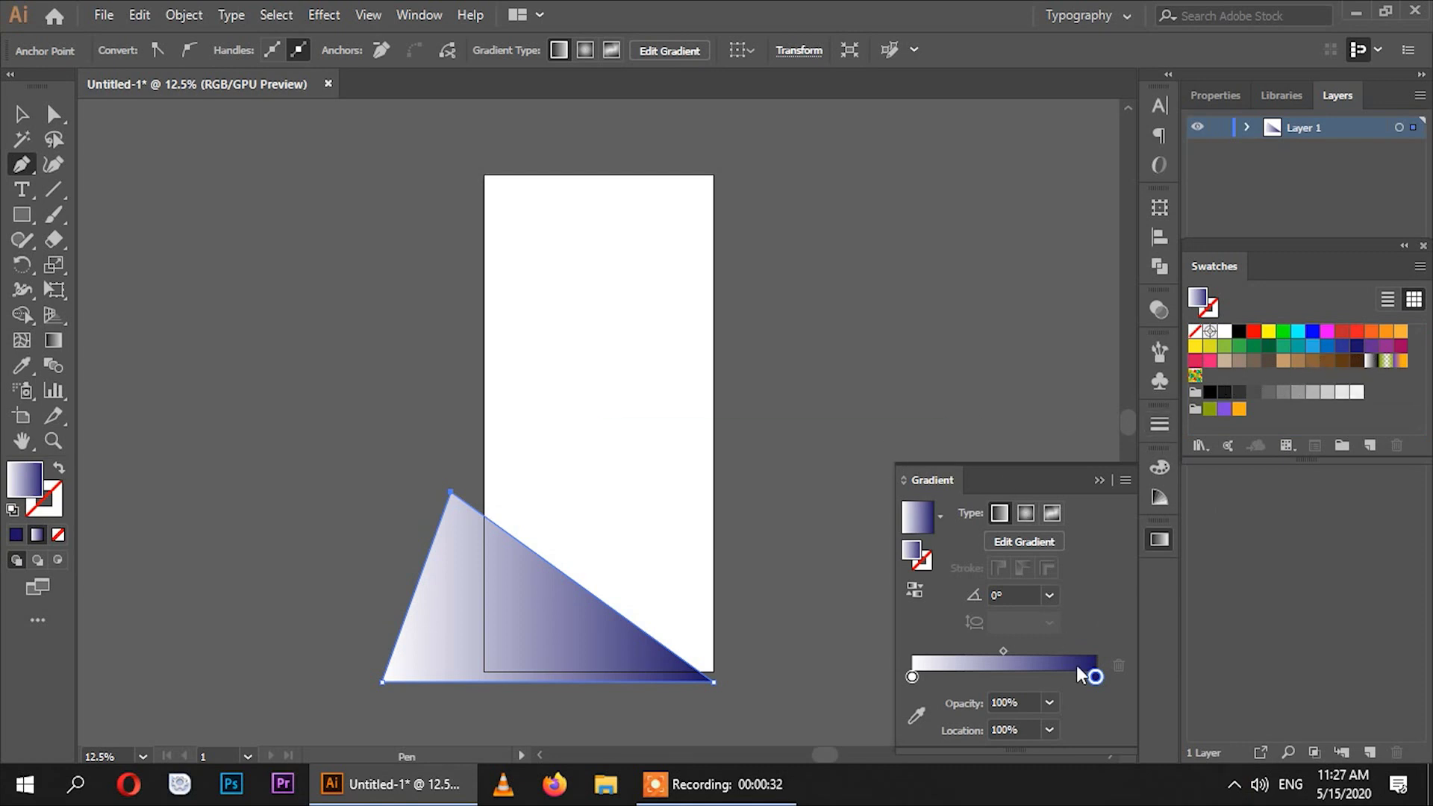
Recolour both gradient stops to dark navy shades in the Color Picker.
{"action": "double_click", "coordinate": [912, 552]}
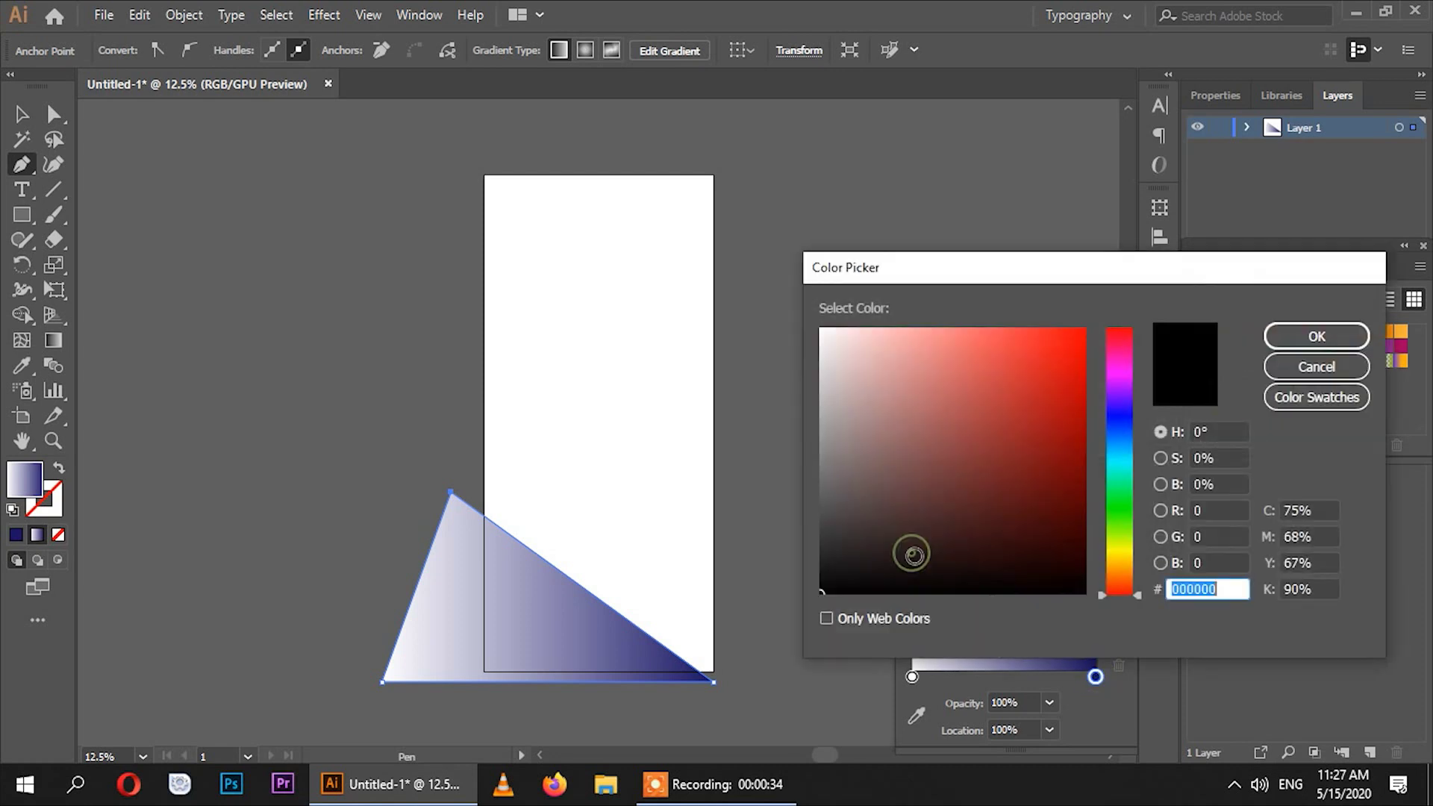
{"action": "left_click", "coordinate": [1120, 416]}
{"action": "left_click_drag", "start_coordinate": [940, 568], "coordinate": [942, 552]}
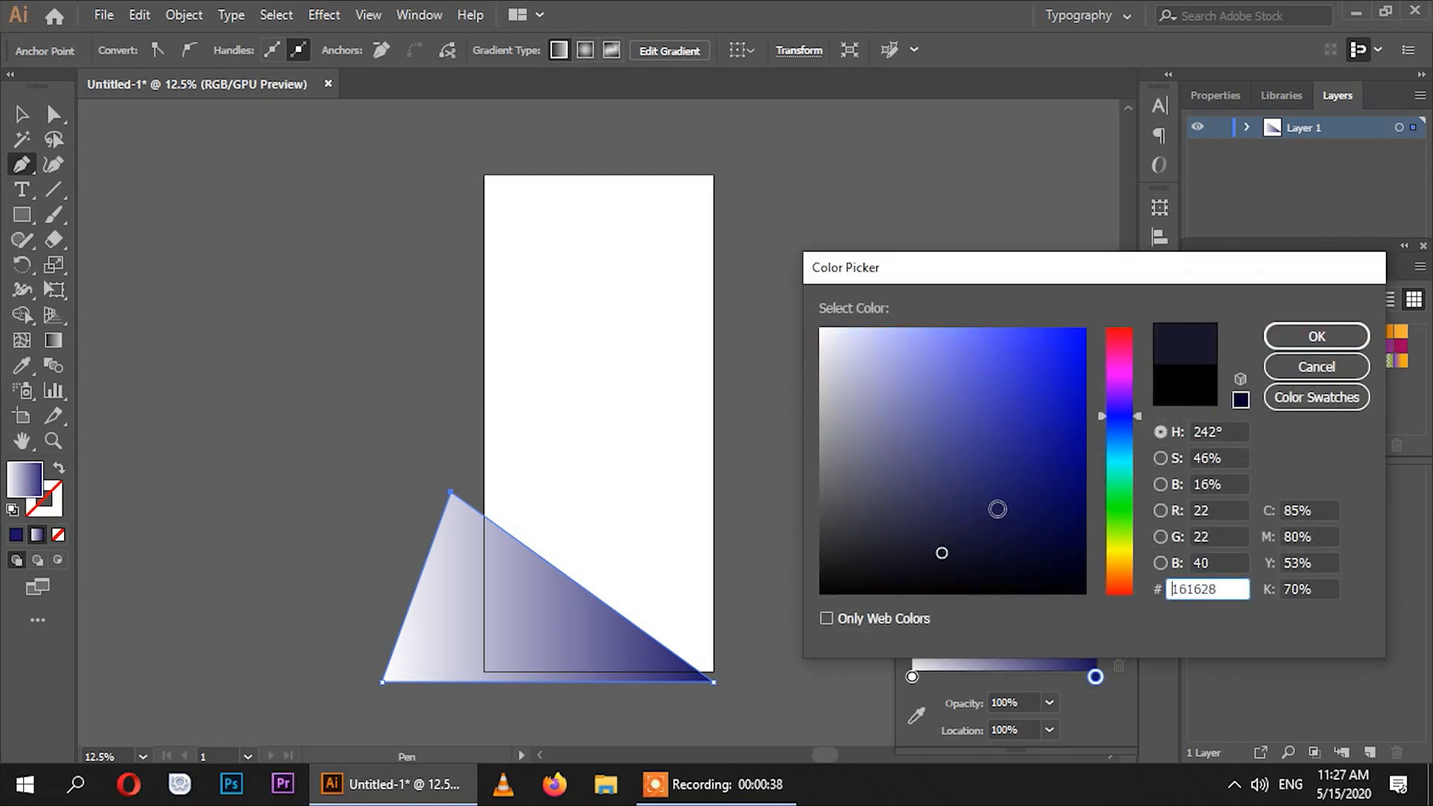
{"action": "left_click", "coordinate": [1316, 337]}
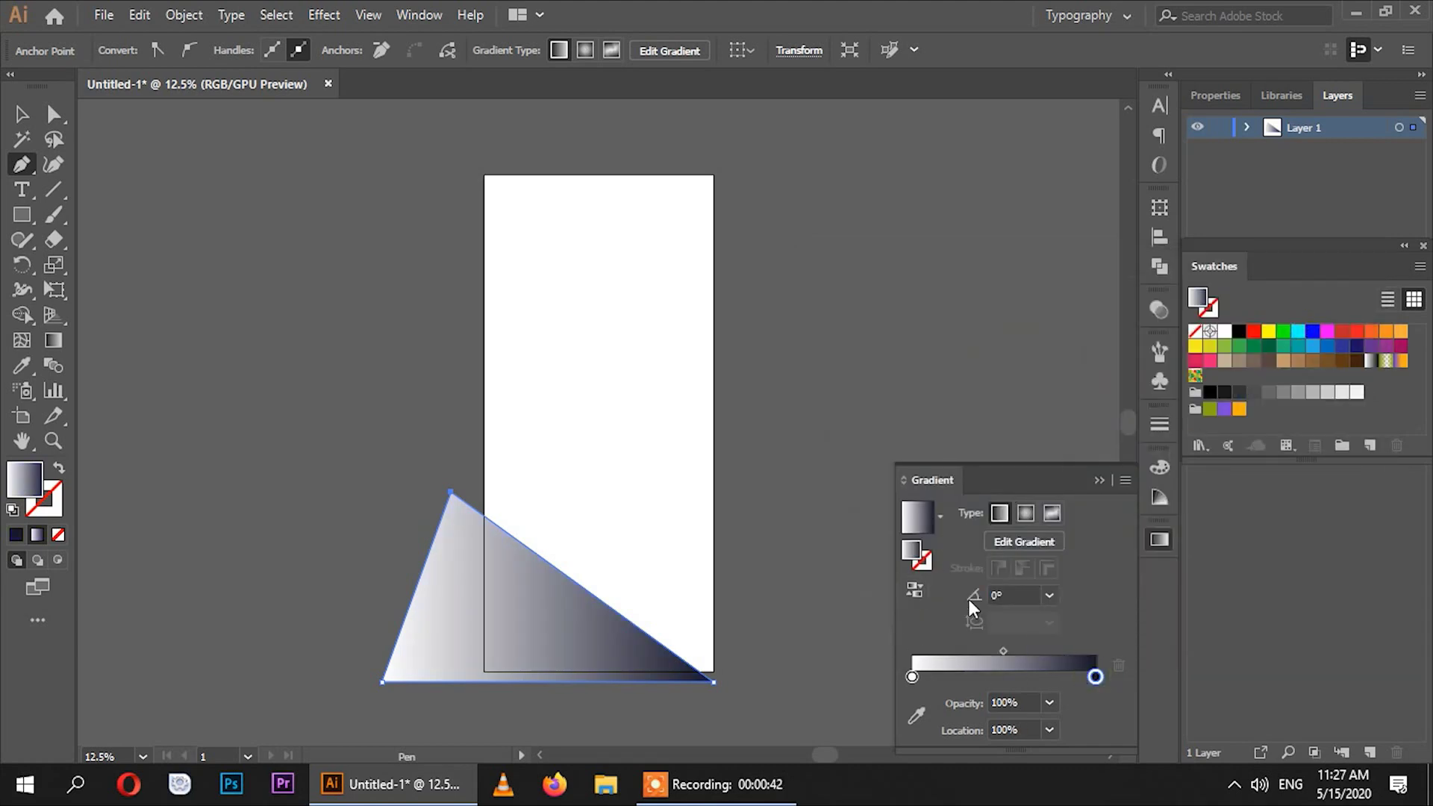
{"action": "left_click", "coordinate": [912, 551]}
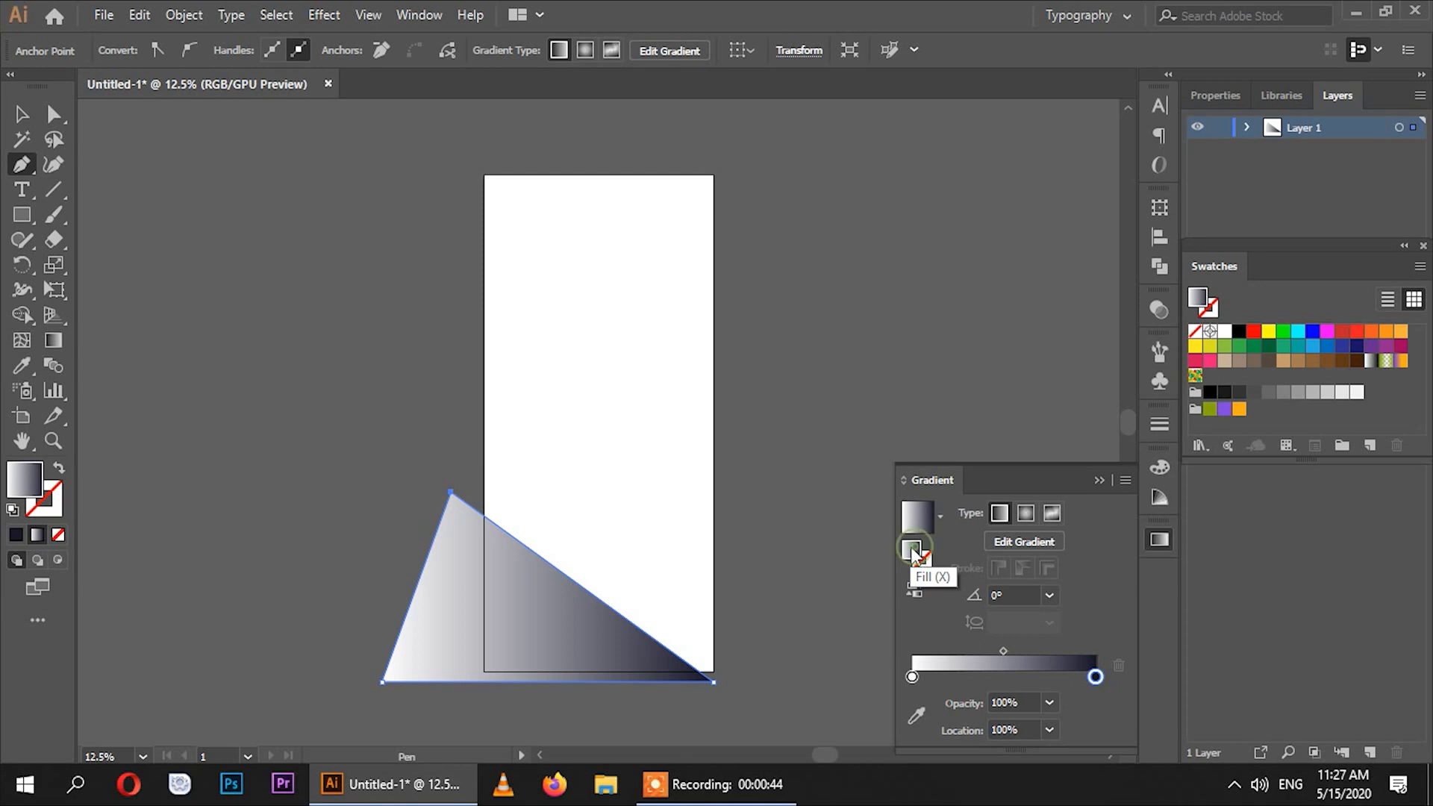
{"action": "double_click", "coordinate": [910, 552]}
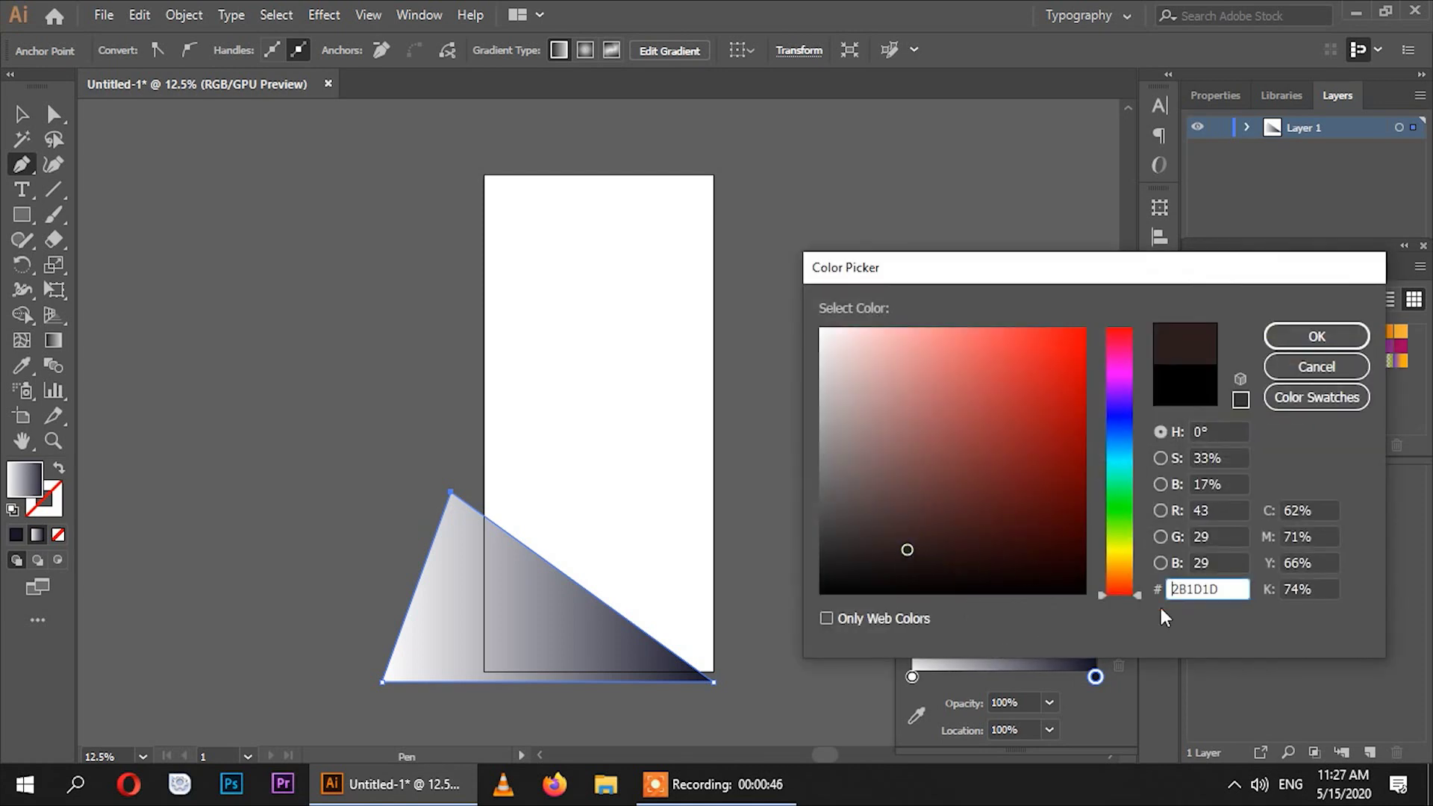
{"action": "double_click", "coordinate": [1188, 584]}
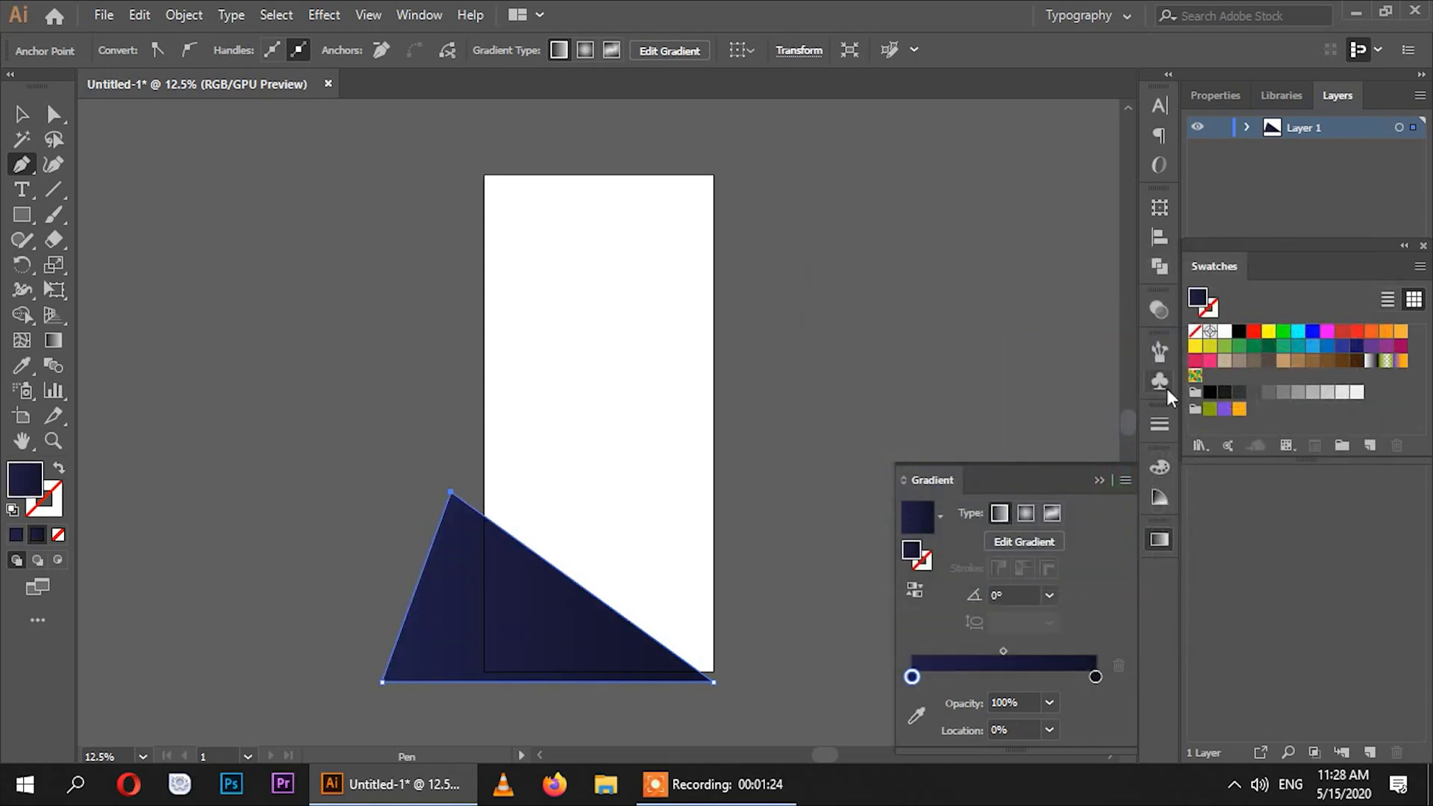
Add Layer 2 beneath the triangle's layer, lock Layer 1, and make Layer 2 active.
{"action": "left_click", "coordinate": [1099, 481]}
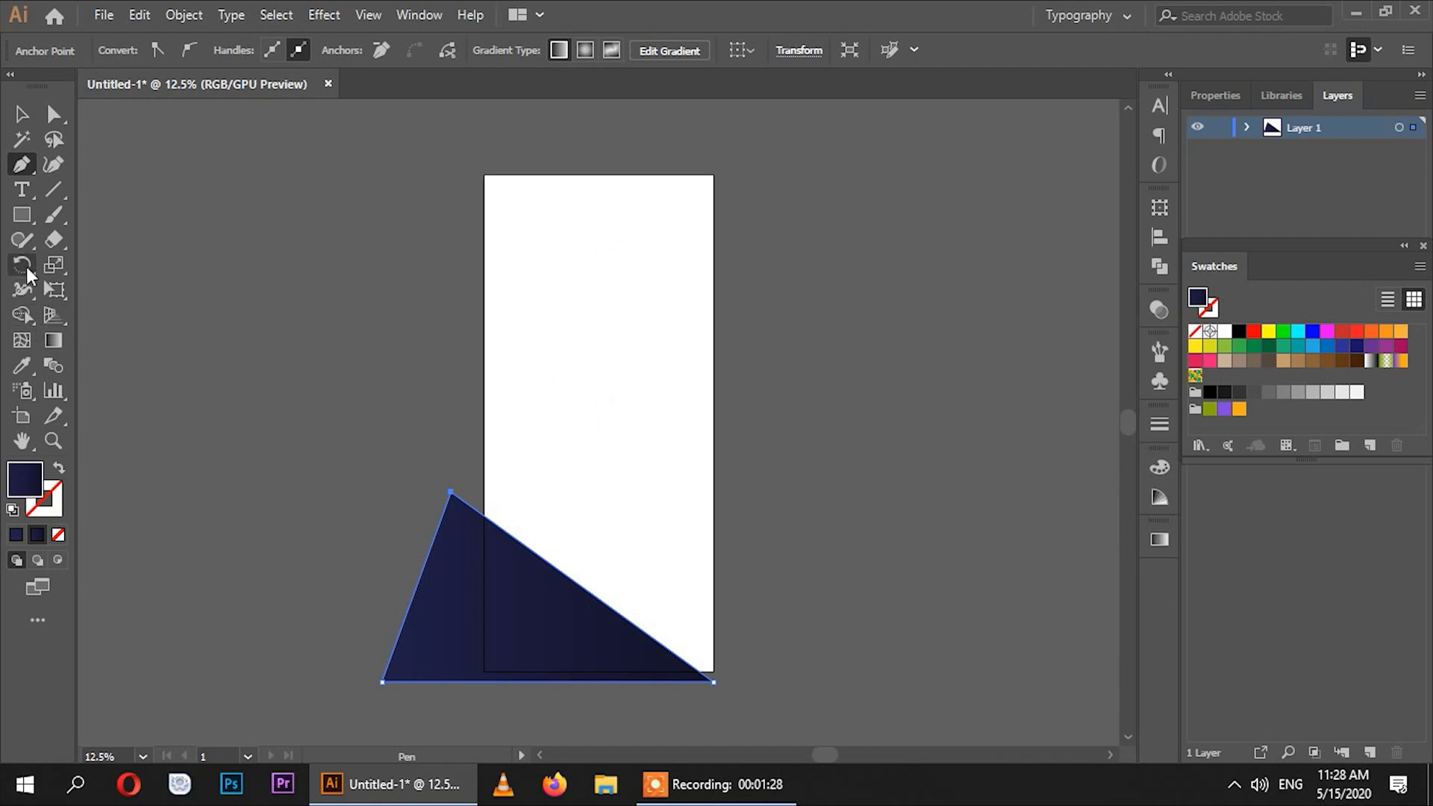
{"action": "left_click", "coordinate": [1369, 753]}
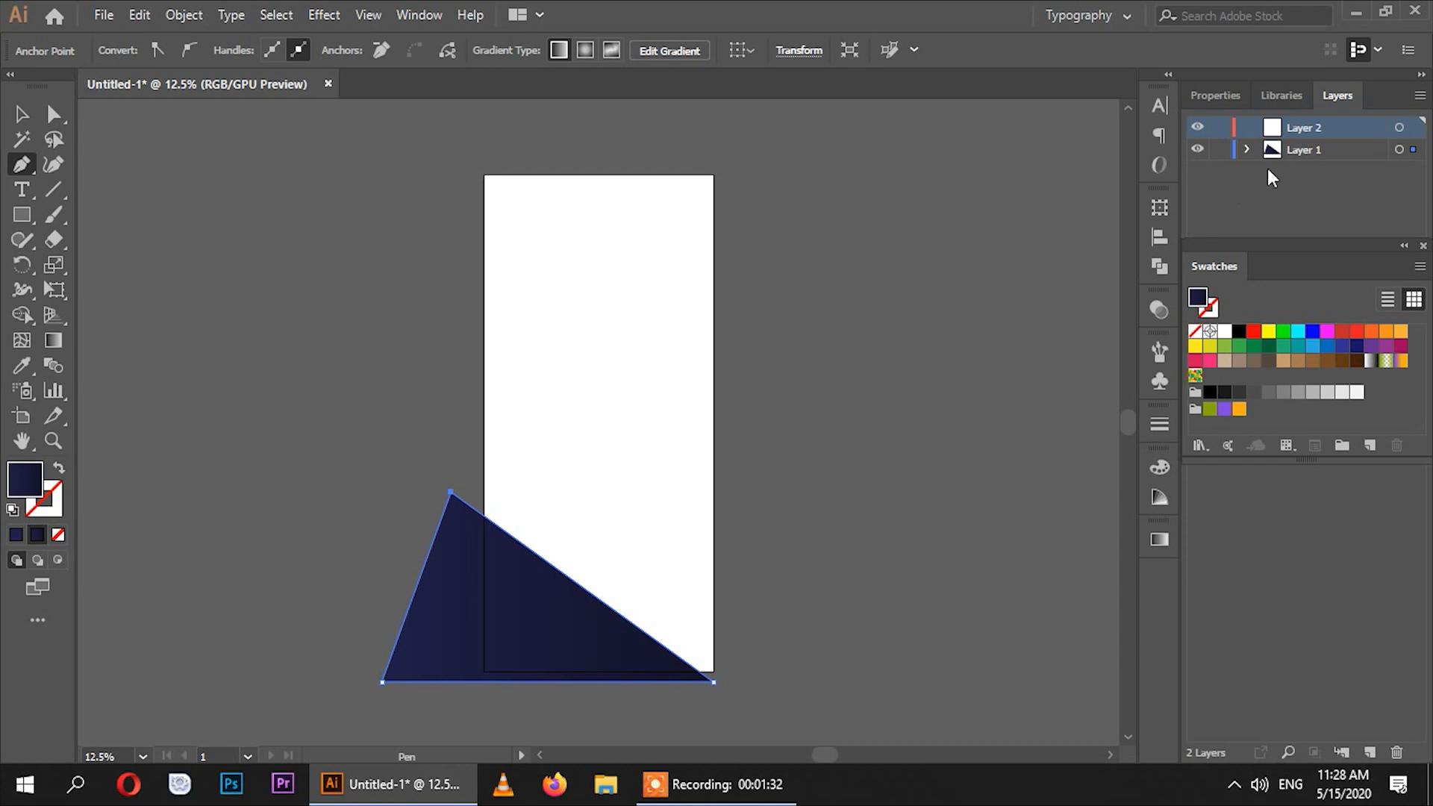
{"action": "left_click_drag", "start_coordinate": [1302, 149], "coordinate": [1302, 122]}
{"action": "left_click", "coordinate": [1219, 151]}
{"action": "key", "text": "ctrl+shift+a"}
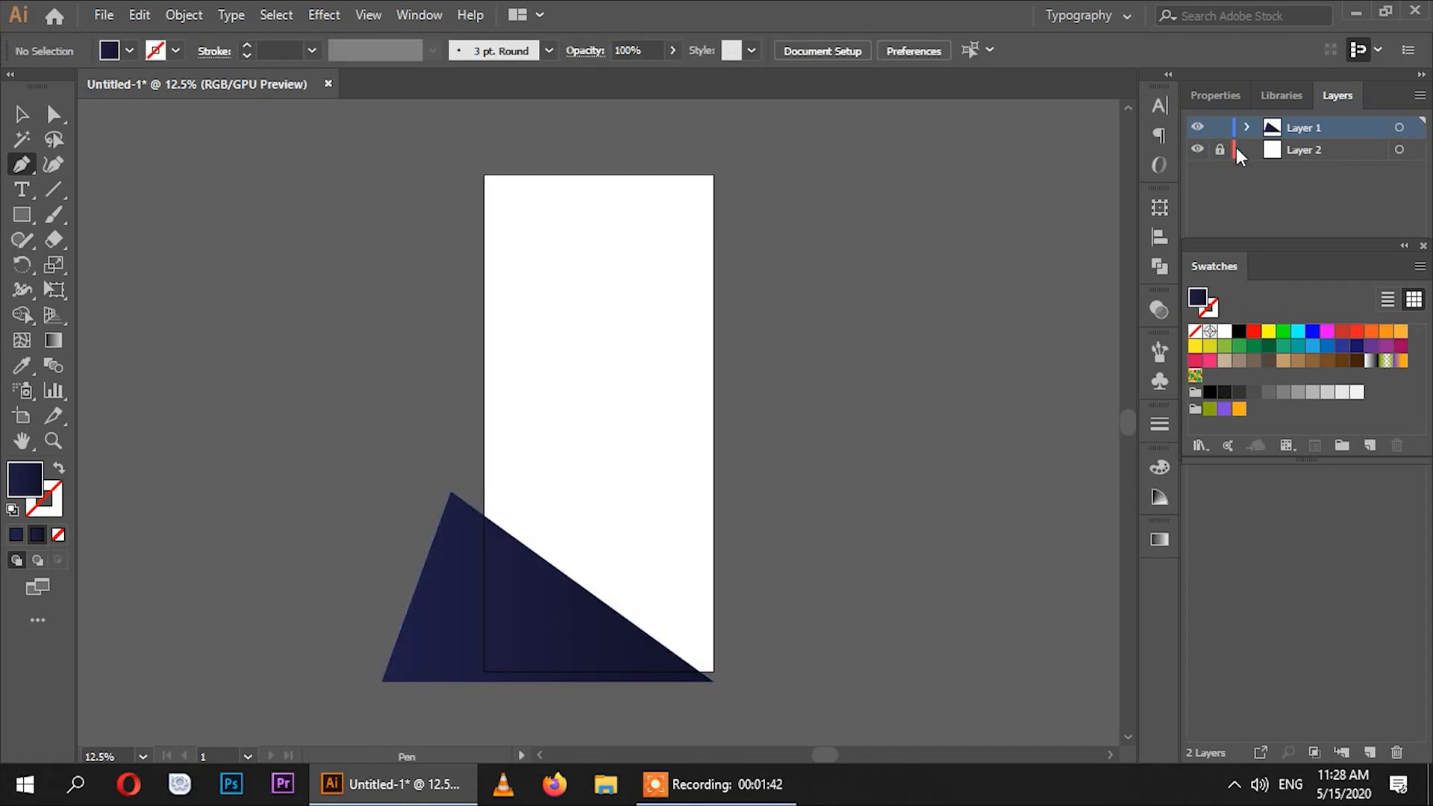
{"action": "left_click", "coordinate": [1295, 152]}
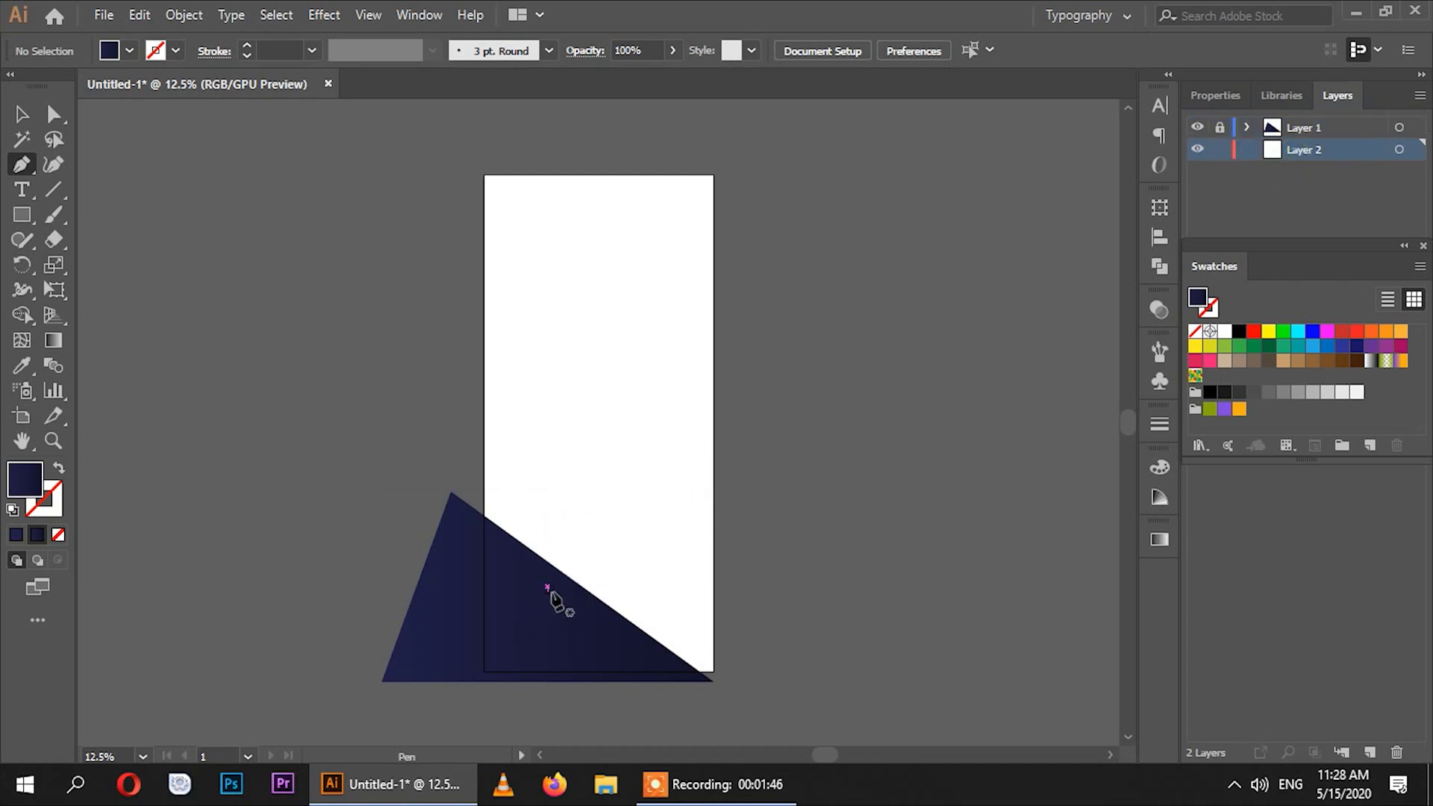
Draw a second closed mountain shape peaking over the first triangle.
{"action": "left_click", "coordinate": [552, 592]}
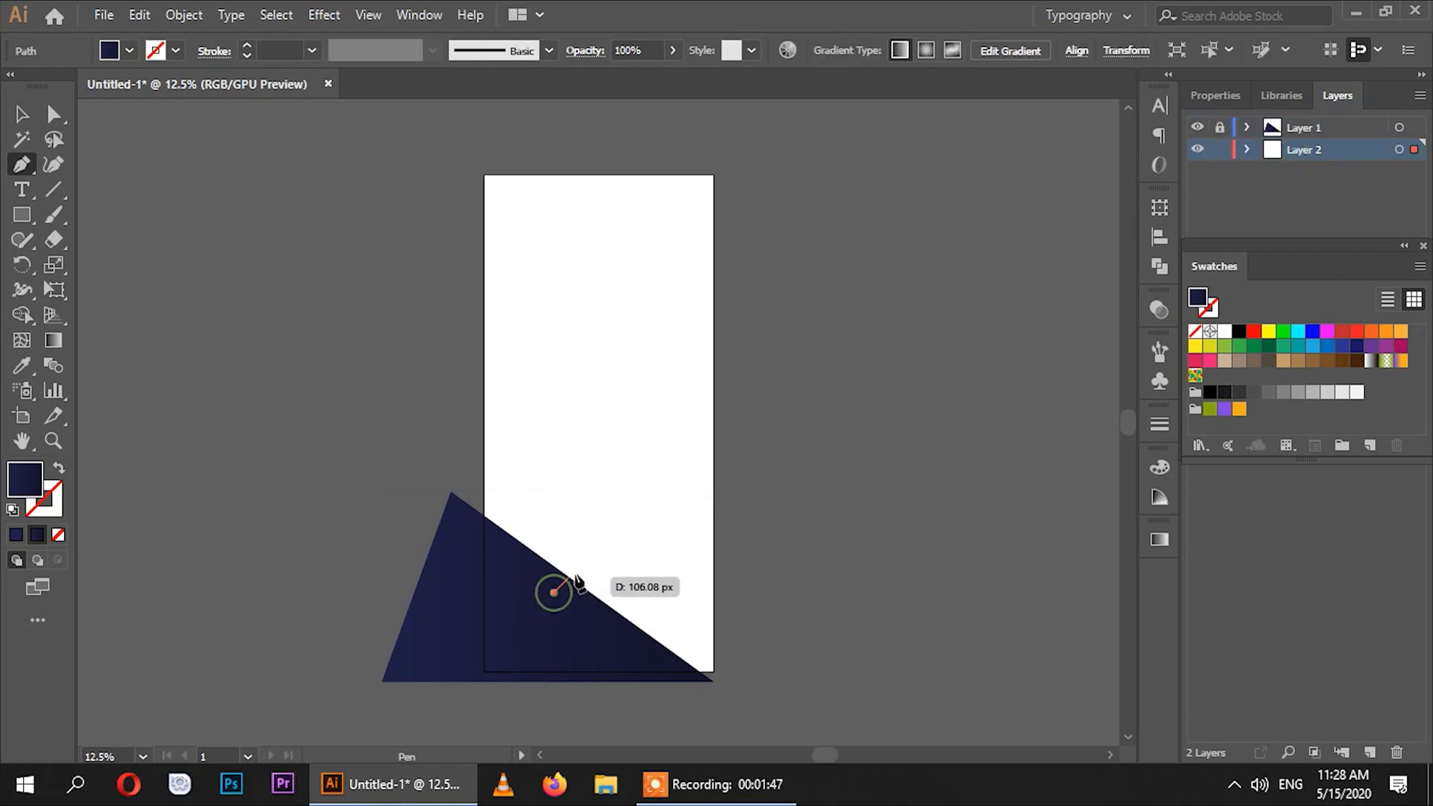
{"action": "left_click", "coordinate": [633, 505]}
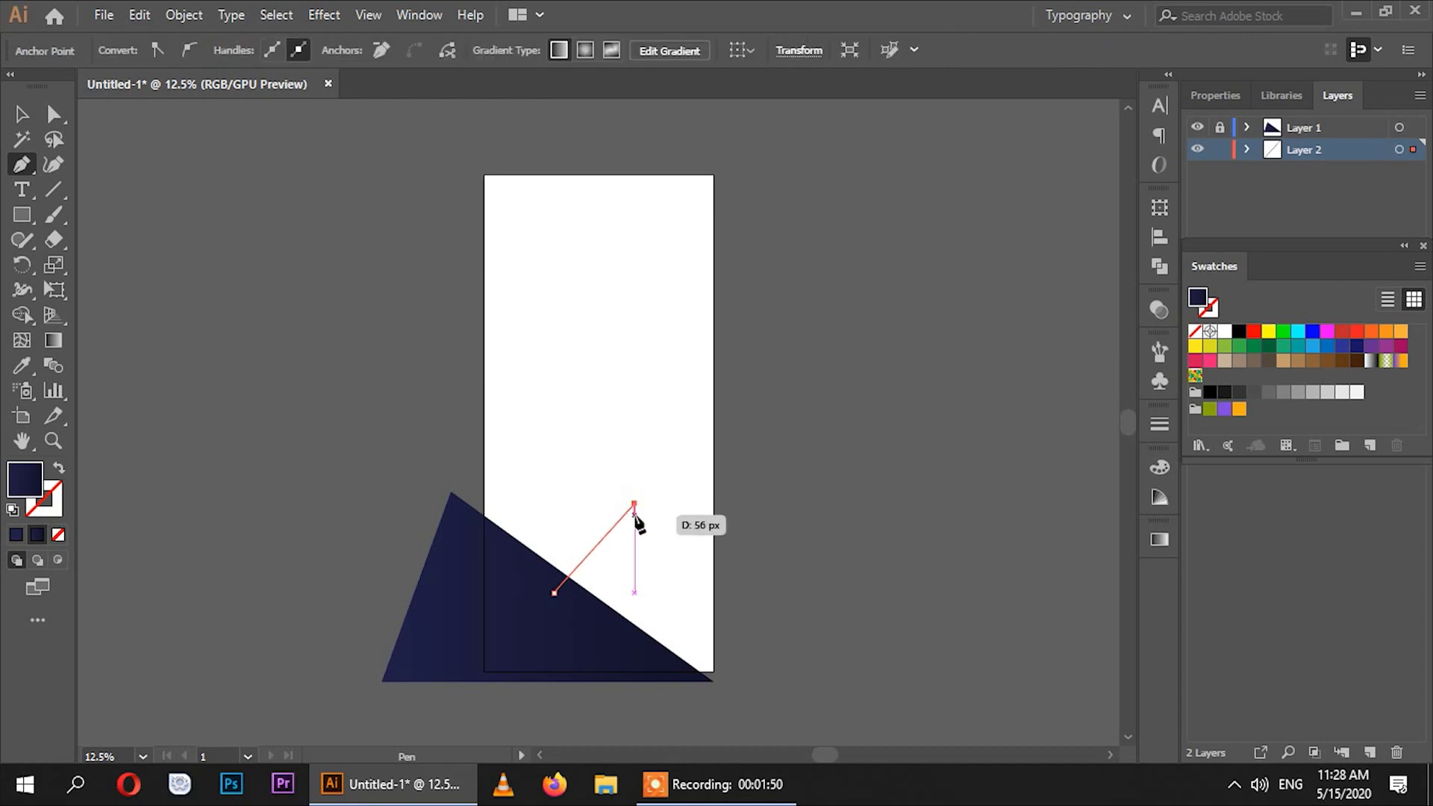
{"action": "left_click", "coordinate": [713, 676]}
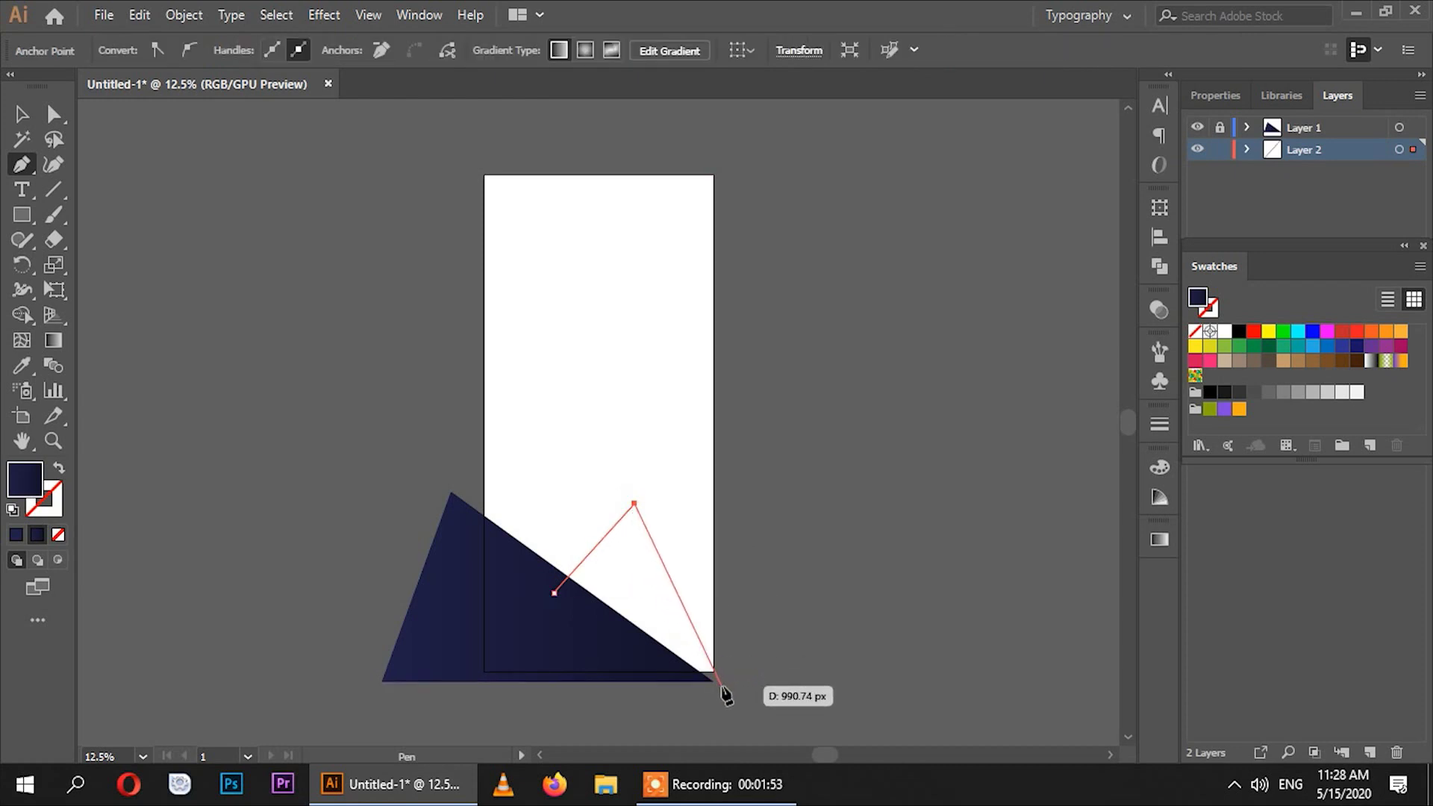
{"action": "left_click", "coordinate": [723, 695]}
{"action": "left_click", "coordinate": [575, 710]}
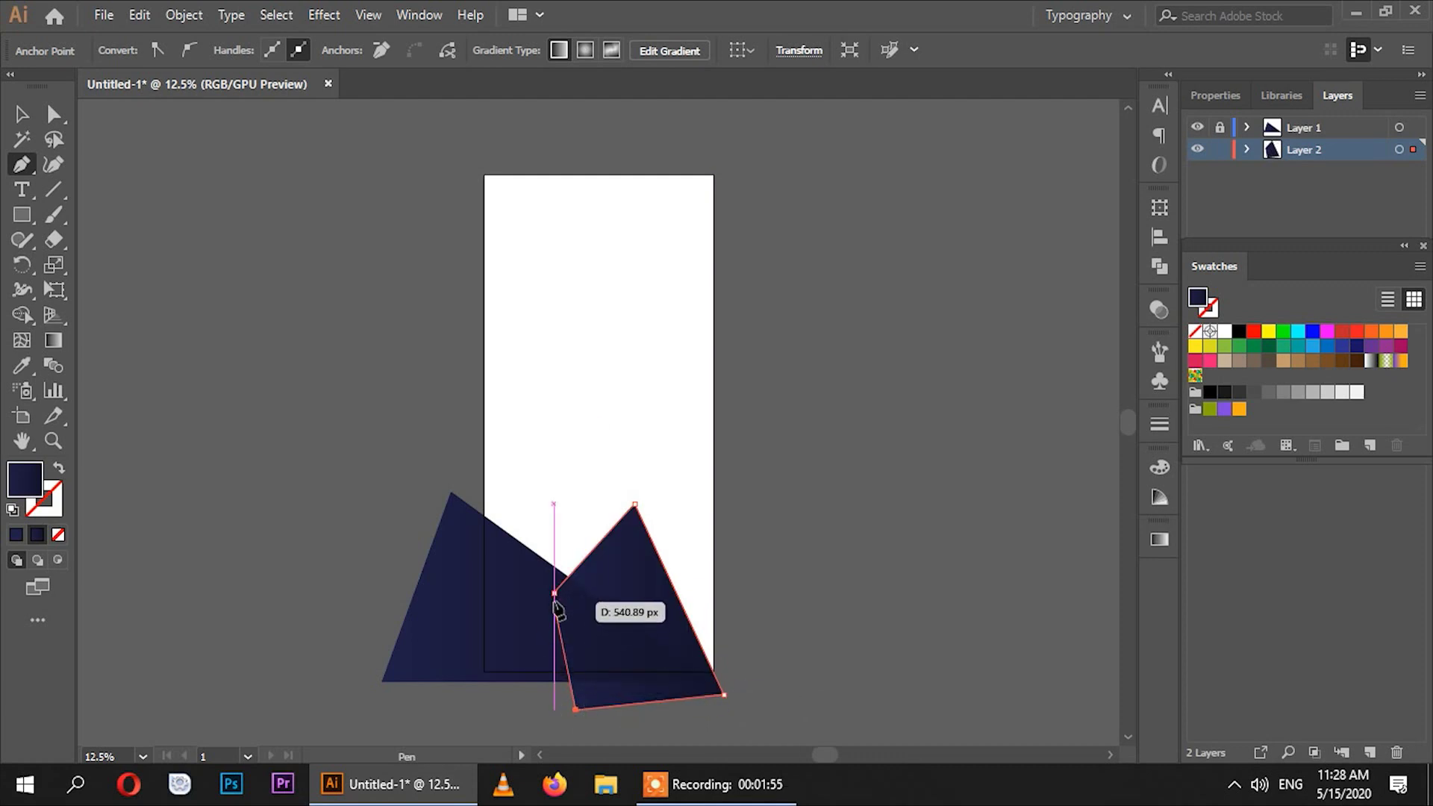
{"action": "left_click", "coordinate": [556, 657]}
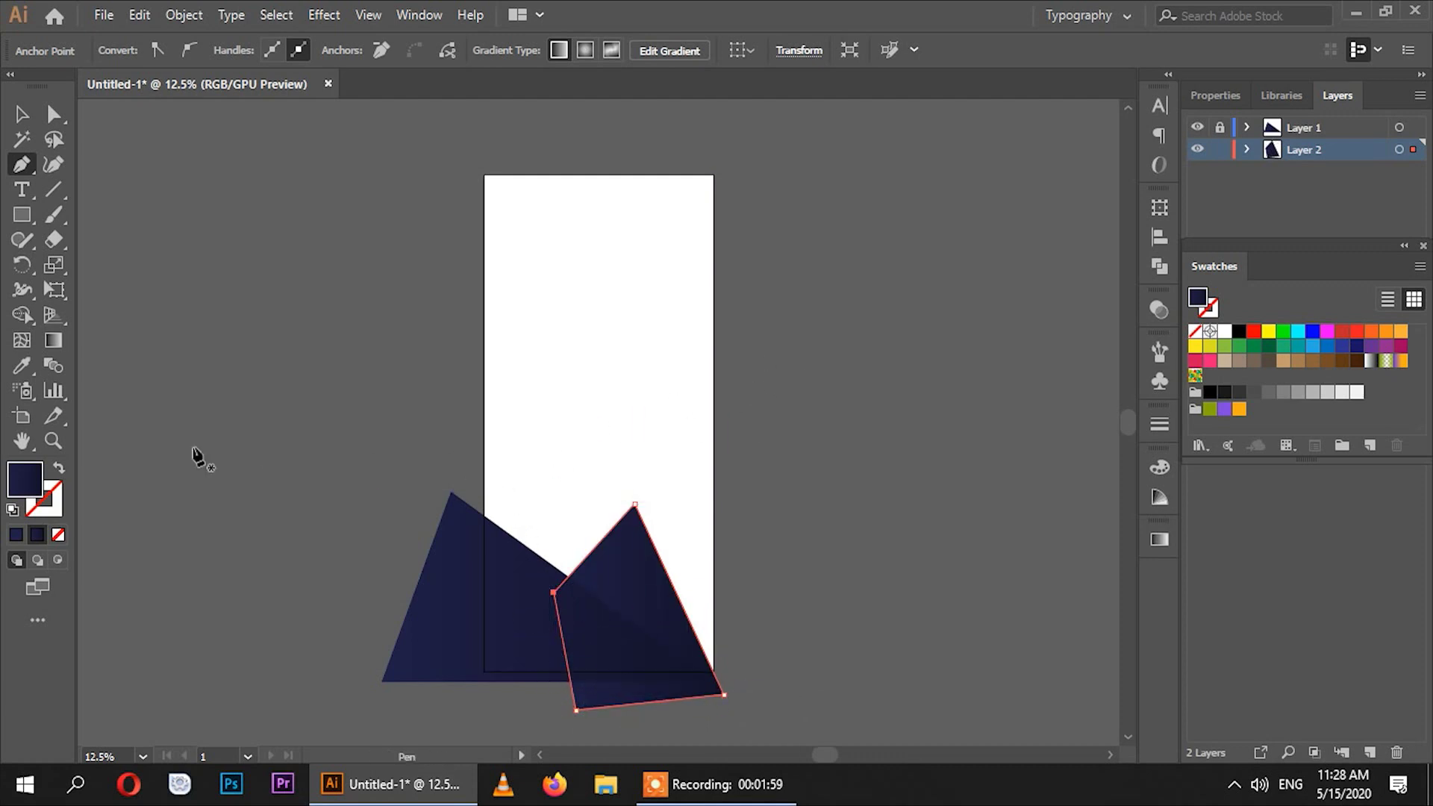
Fill it with a medium-blue-to-navy gradient, shifting the midpoint toward the left.
{"action": "left_click", "coordinate": [36, 535]}
{"action": "left_click", "coordinate": [1158, 541]}
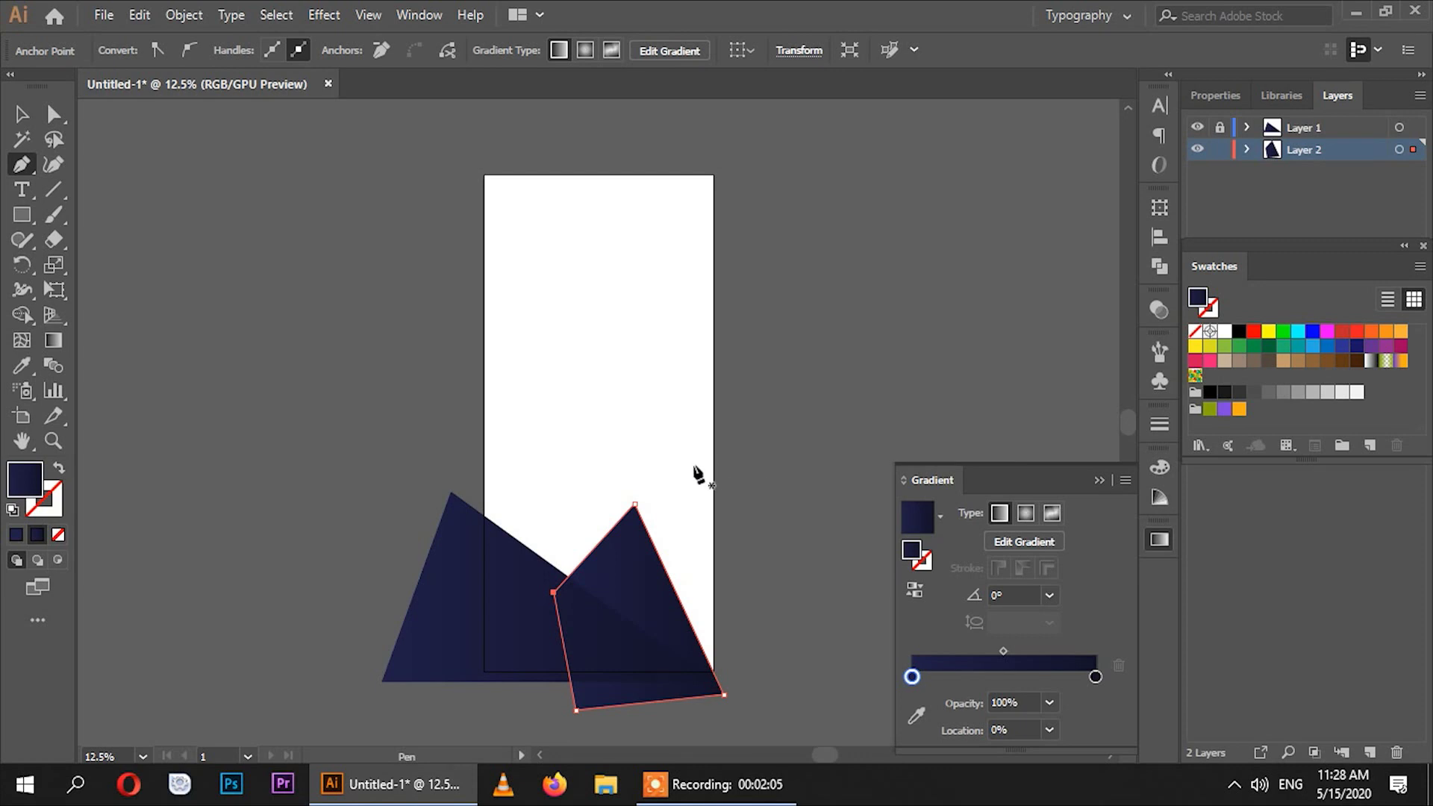
{"action": "double_click", "coordinate": [912, 676]}
{"action": "left_click", "coordinate": [948, 483]}
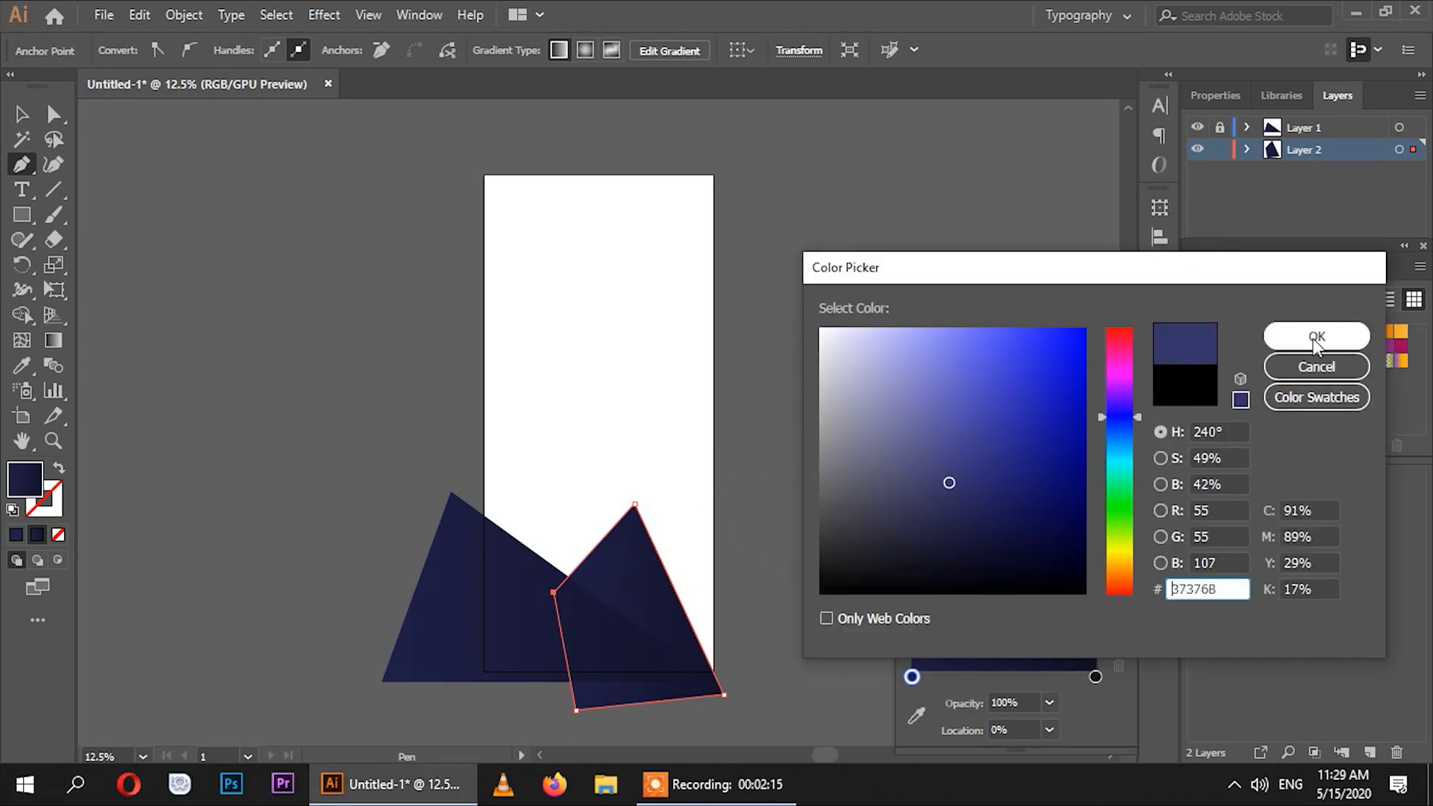
{"action": "left_click", "coordinate": [1316, 336]}
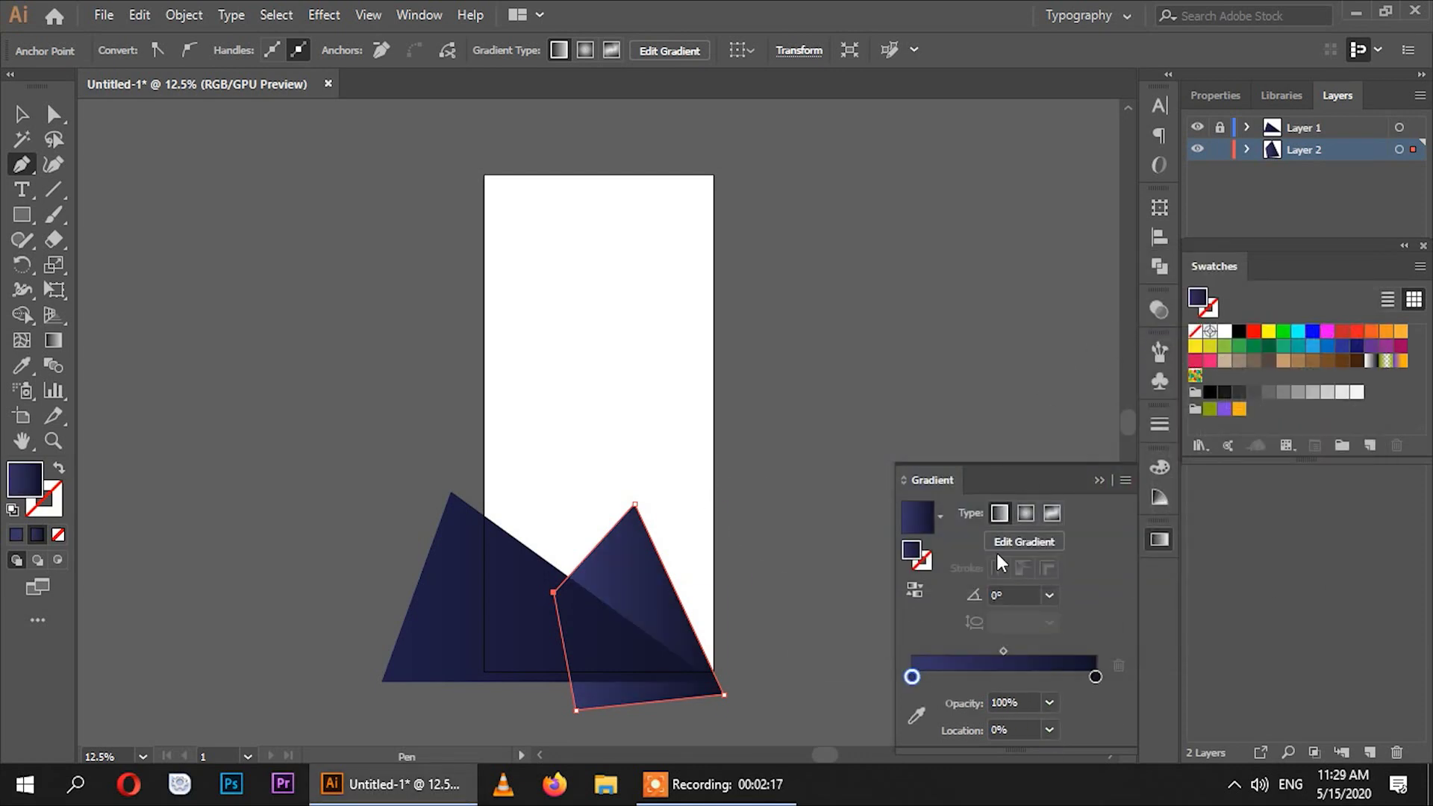
{"action": "mouse_move", "coordinate": [1003, 651]}
{"action": "left_mouse_down"}
{"action": "mouse_move", "coordinate": [1024, 648]}
{"action": "mouse_move", "coordinate": [967, 639]}
{"action": "left_mouse_up"}
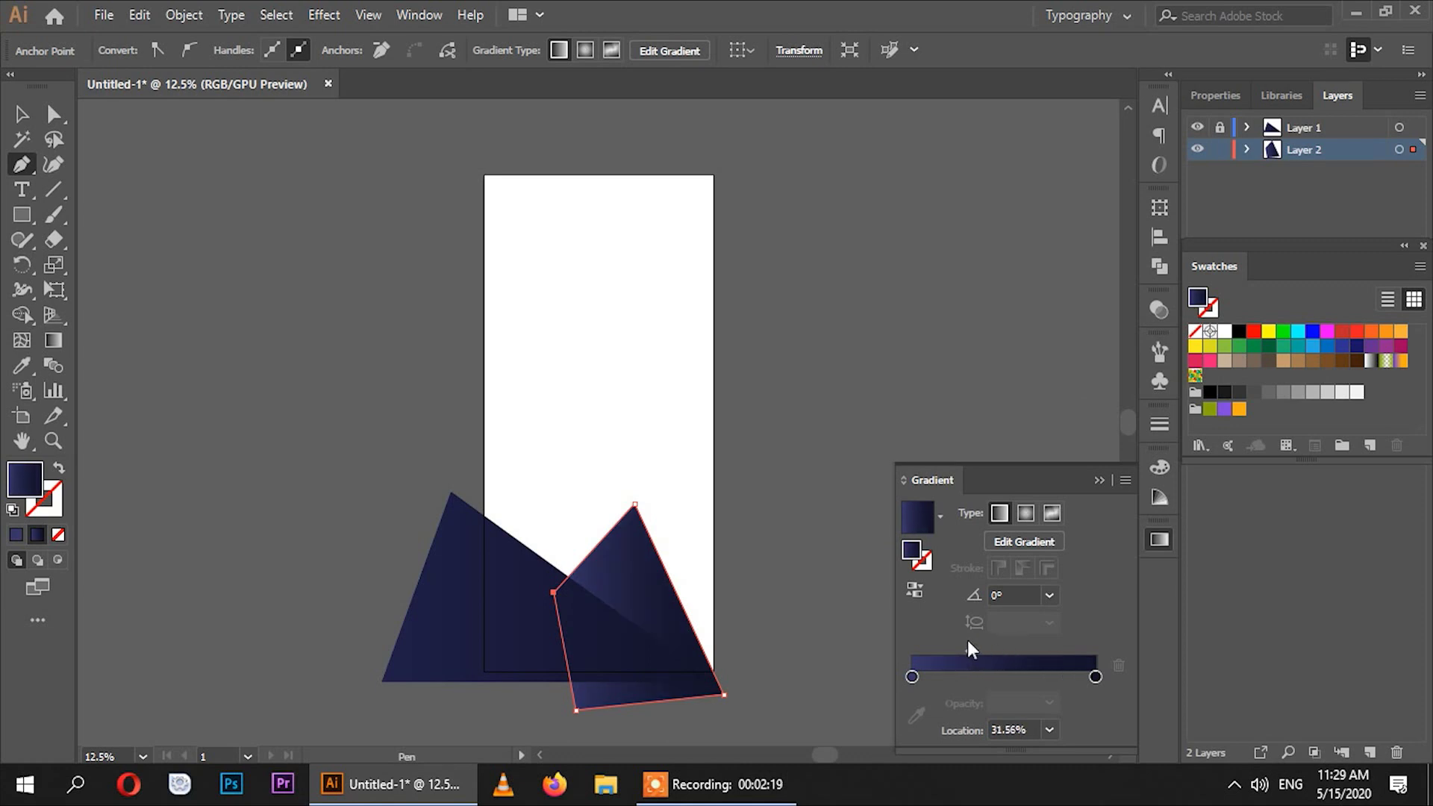
{"action": "left_click", "coordinate": [1159, 539]}
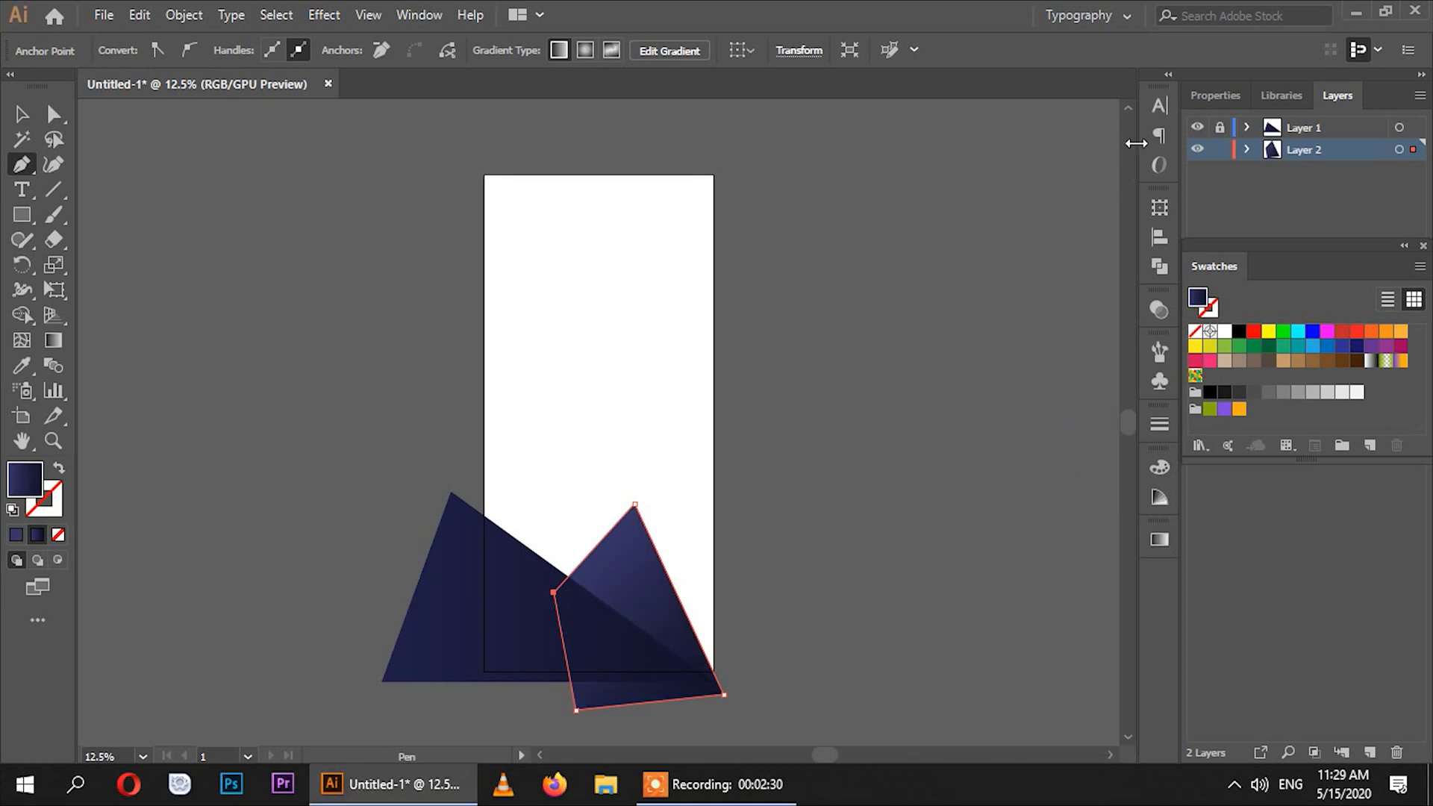
Add Layer 3 beneath Layer 2, lock Layer 2, and make Layer 3 active.
{"action": "left_click", "coordinate": [1370, 753]}
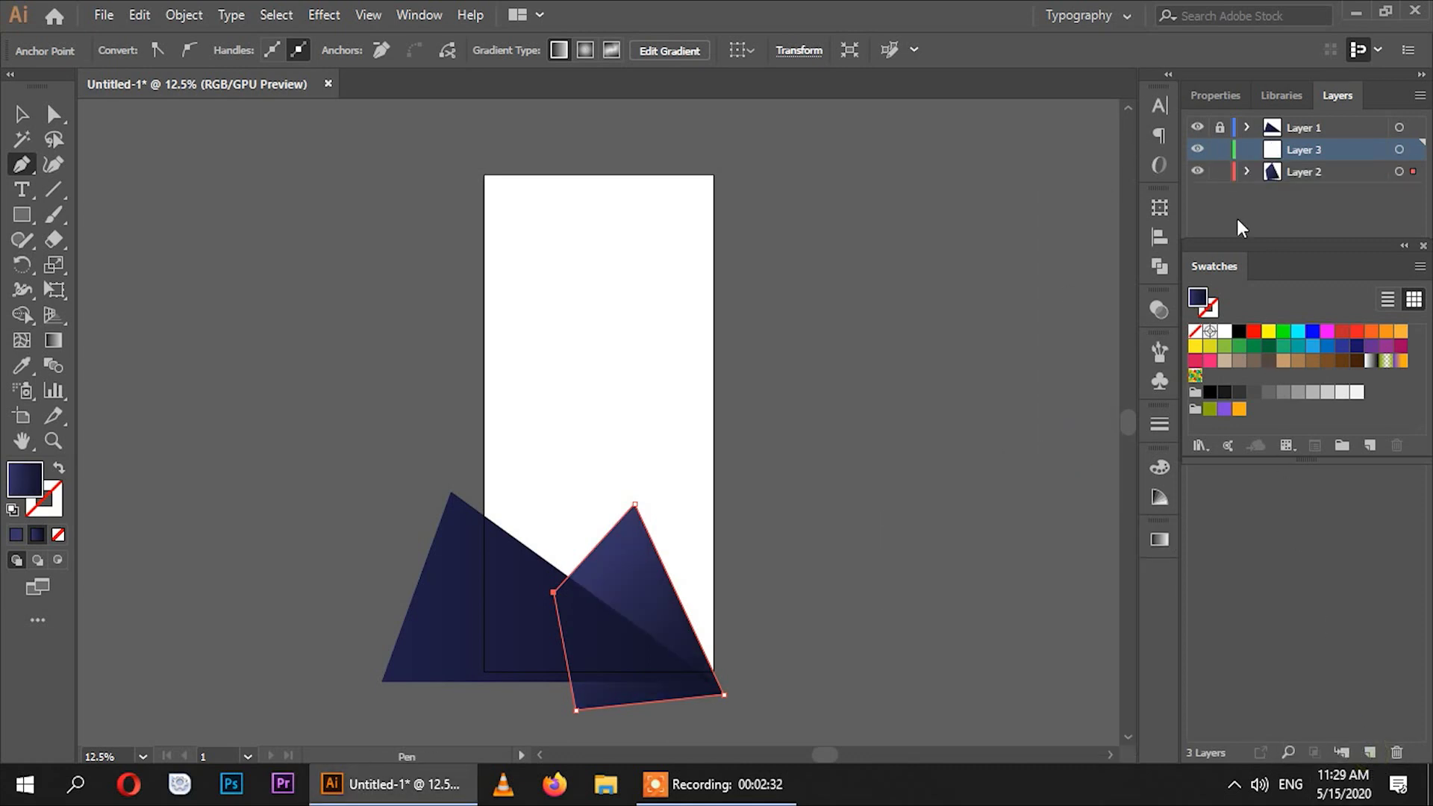
{"action": "left_click_drag", "start_coordinate": [1306, 150], "coordinate": [1251, 186]}
{"action": "left_click", "coordinate": [1220, 150]}
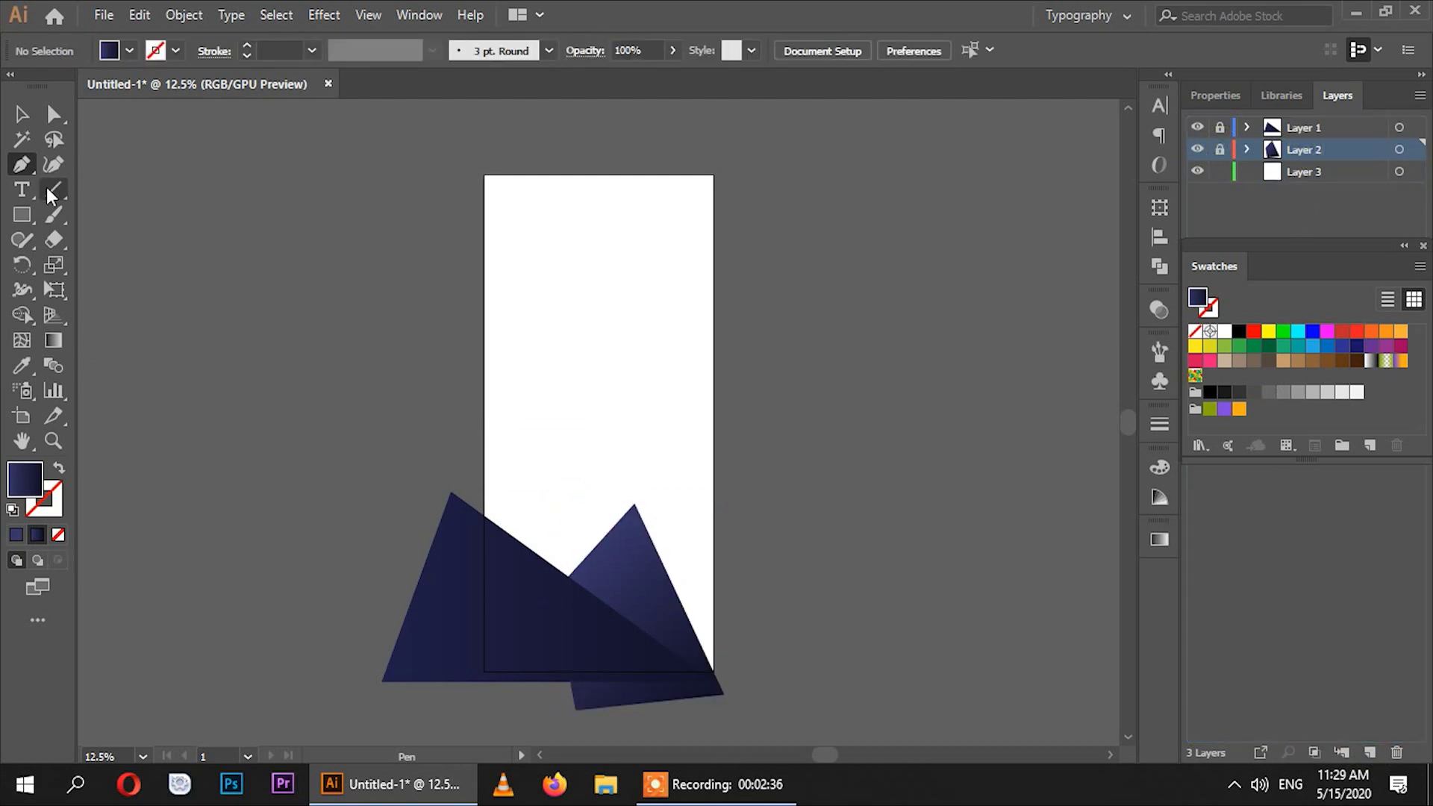
{"action": "left_click", "coordinate": [1310, 171]}
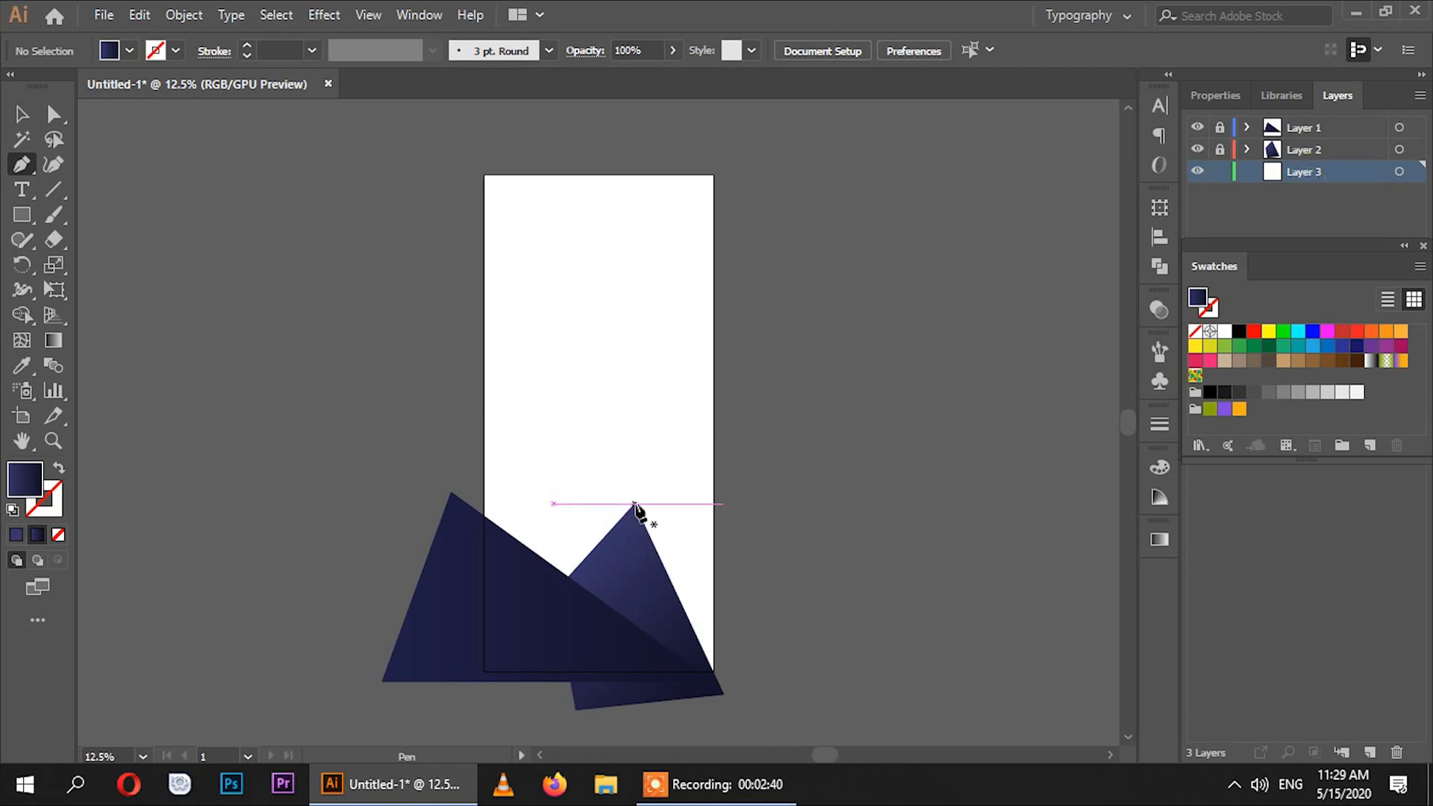
Draw a closed four-sided shape starting from the second triangle's apex.
{"action": "left_click", "coordinate": [633, 505]}
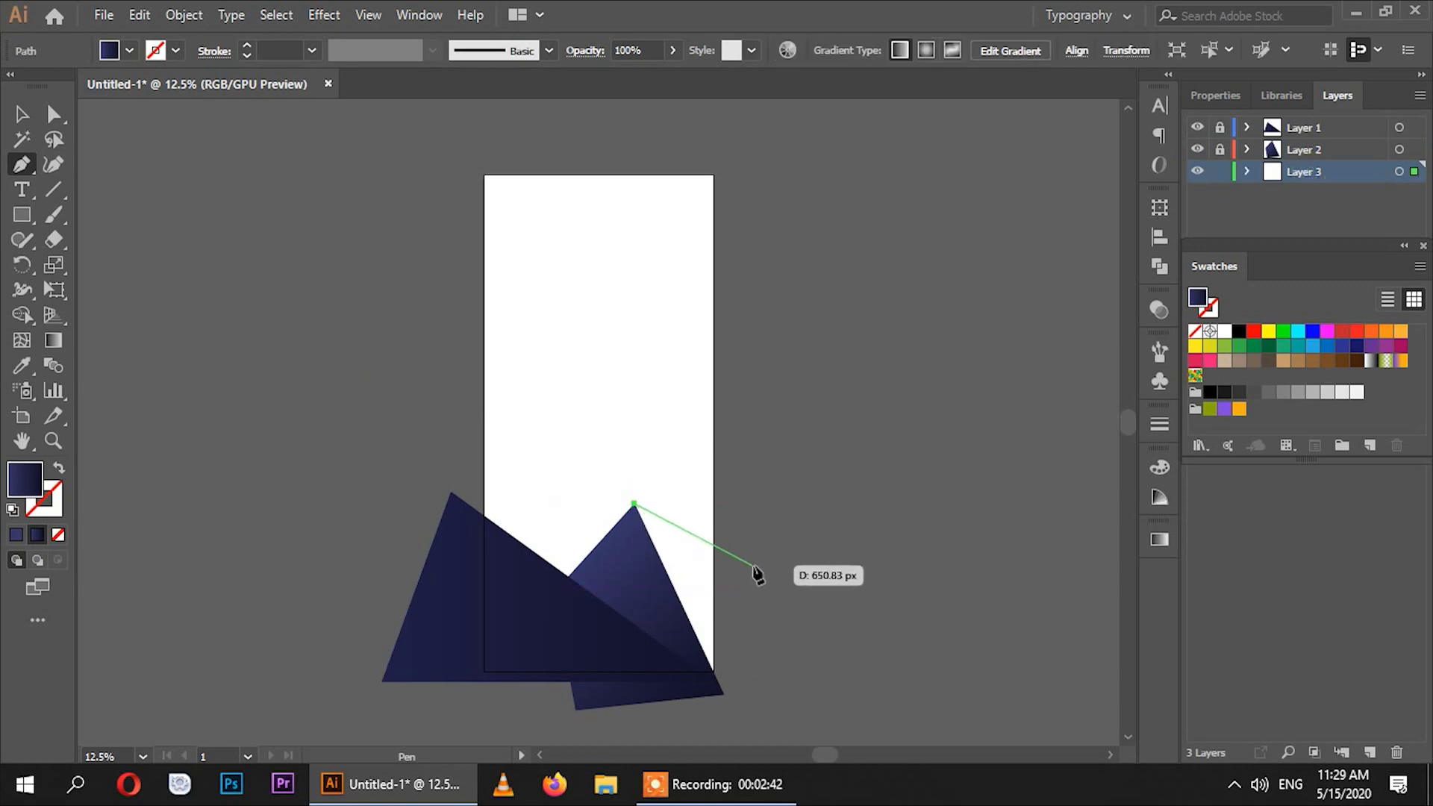
{"action": "left_click", "coordinate": [816, 606]}
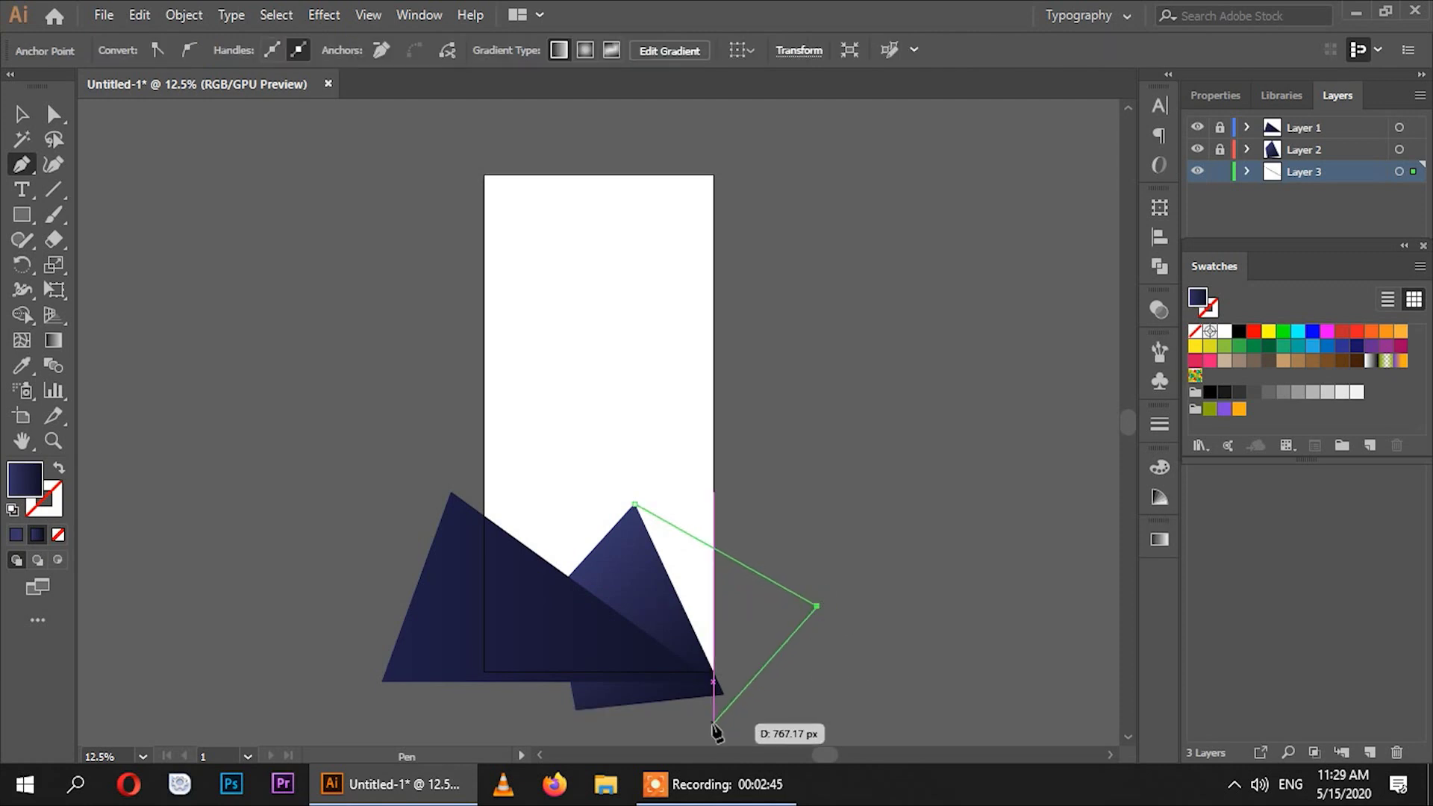
{"action": "left_click", "coordinate": [713, 723]}
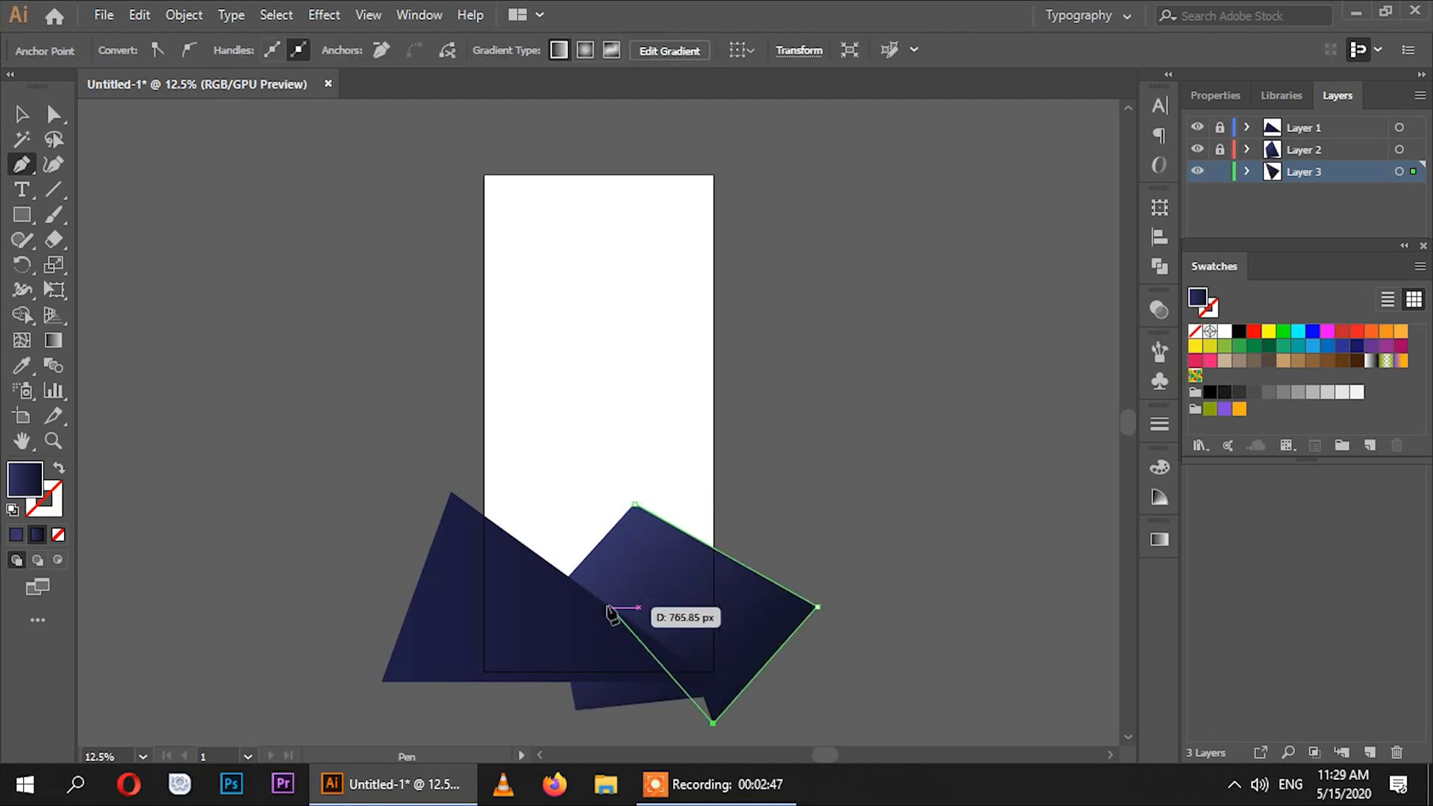
{"action": "left_click", "coordinate": [580, 614]}
{"action": "left_click", "coordinate": [634, 505]}
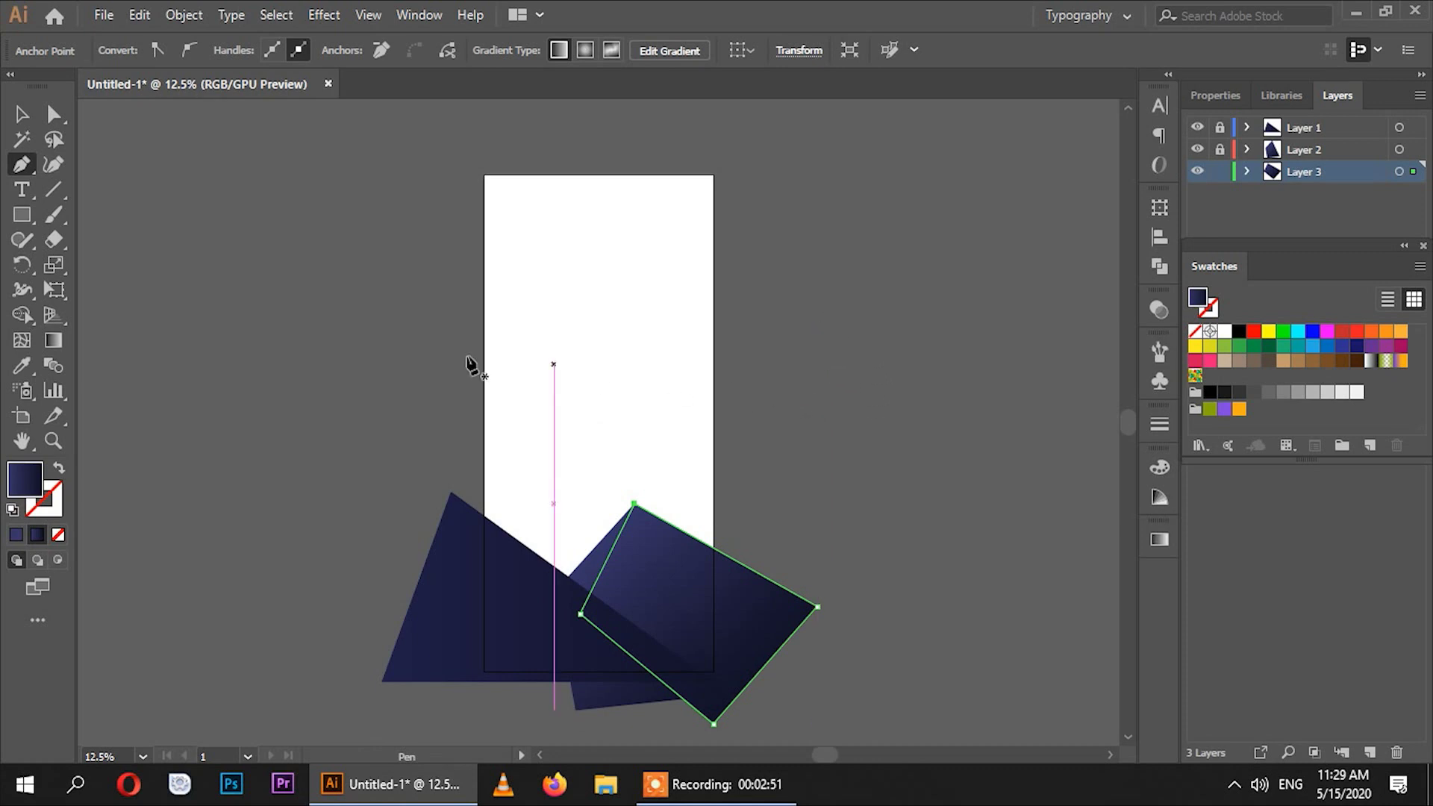
Set the quadrilateral's gradient angle to 45°, deselect it, and add Layer 4.
{"action": "left_click", "coordinate": [1159, 539]}
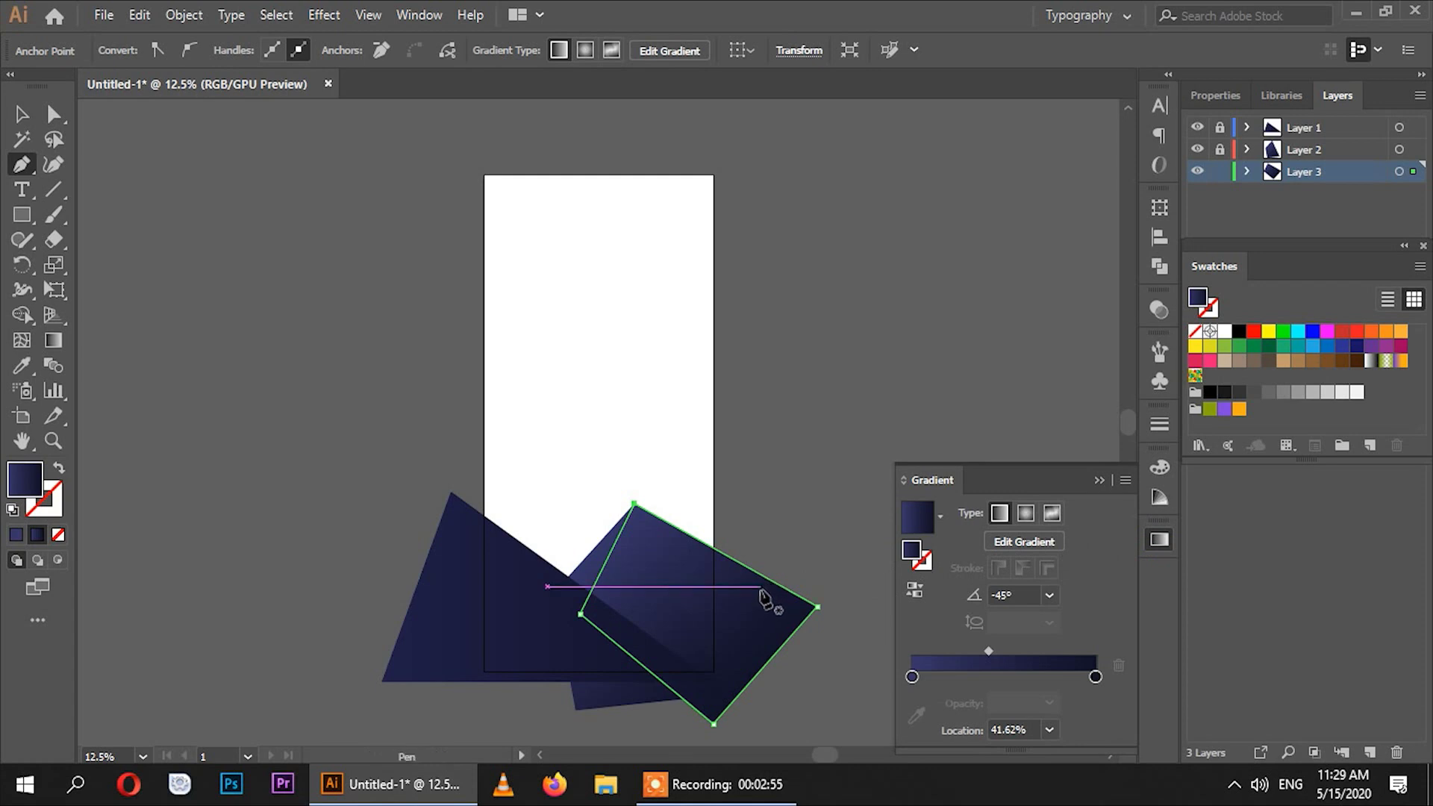
{"action": "left_click", "coordinate": [1050, 594]}
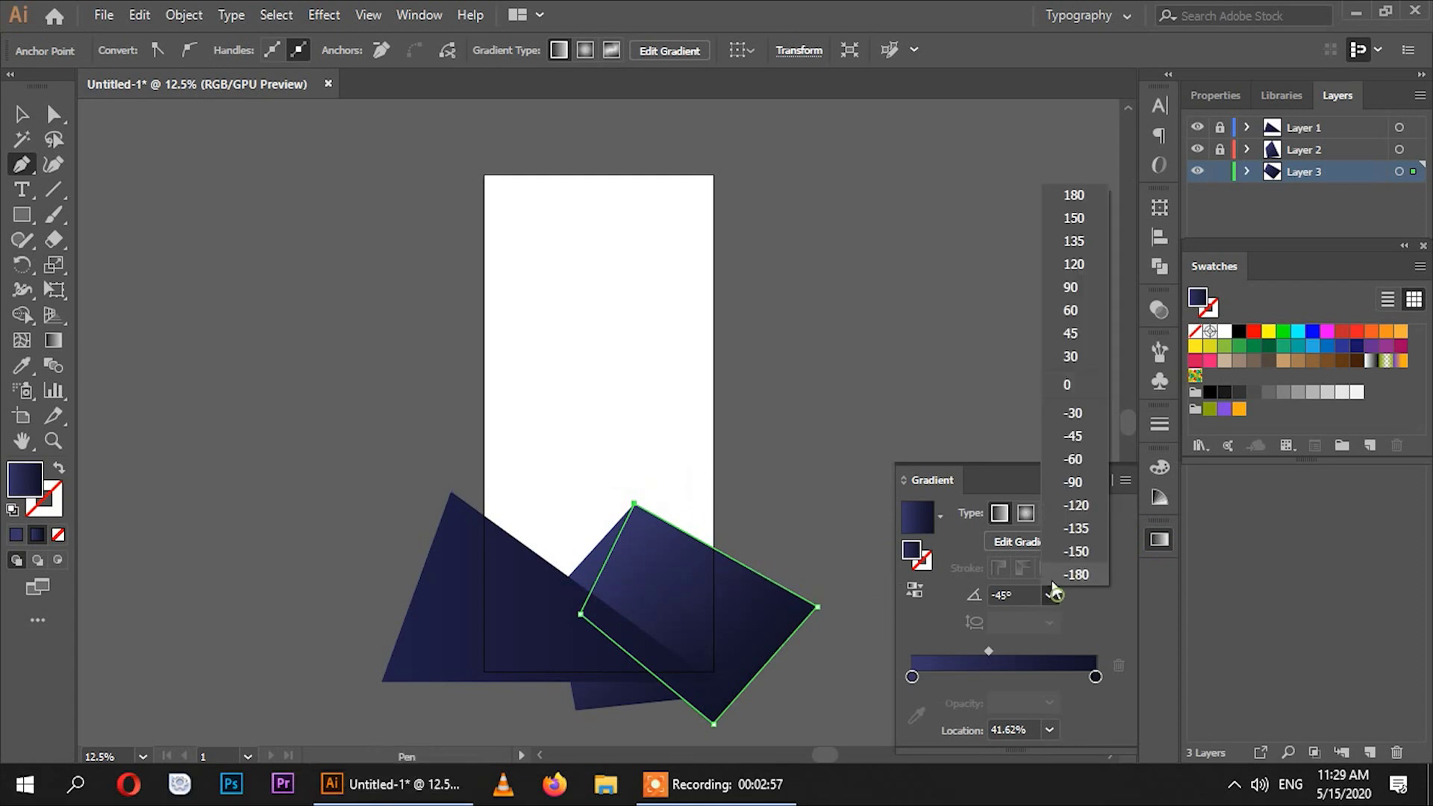
{"action": "left_click", "coordinate": [1072, 334]}
{"action": "left_click", "coordinate": [1098, 480]}
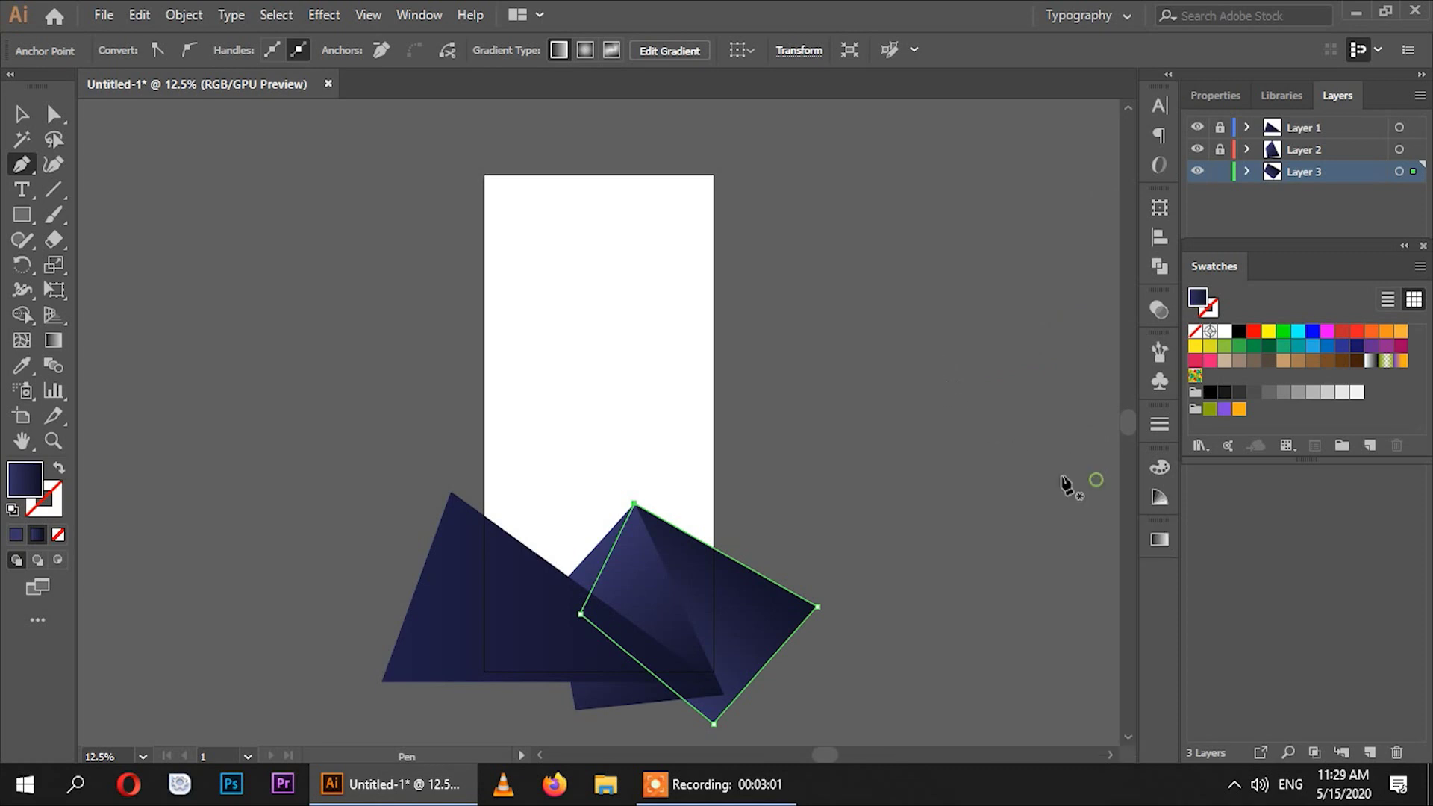
{"action": "left_click", "coordinate": [22, 114]}
{"action": "left_click", "coordinate": [276, 236]}
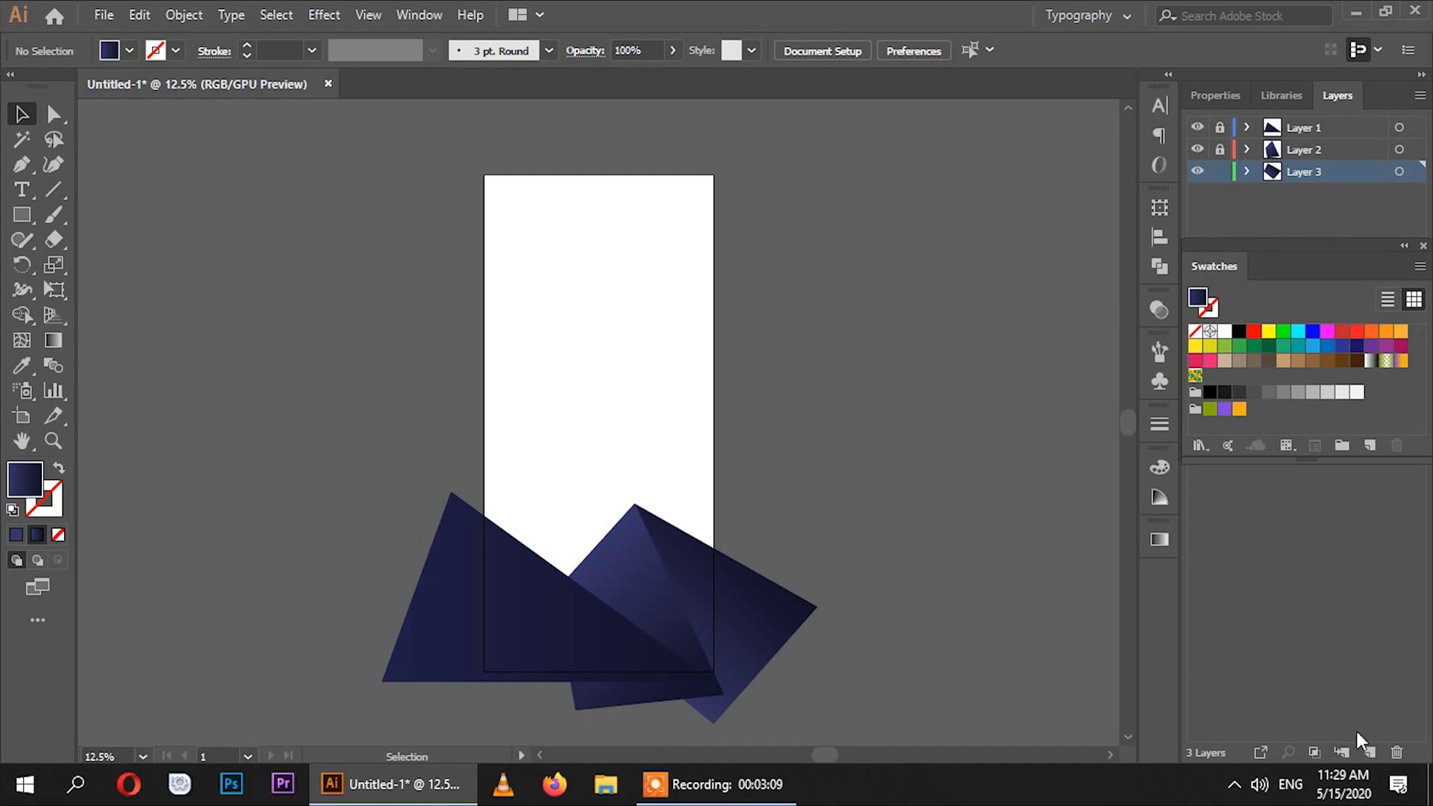
{"action": "left_click", "coordinate": [1370, 752]}
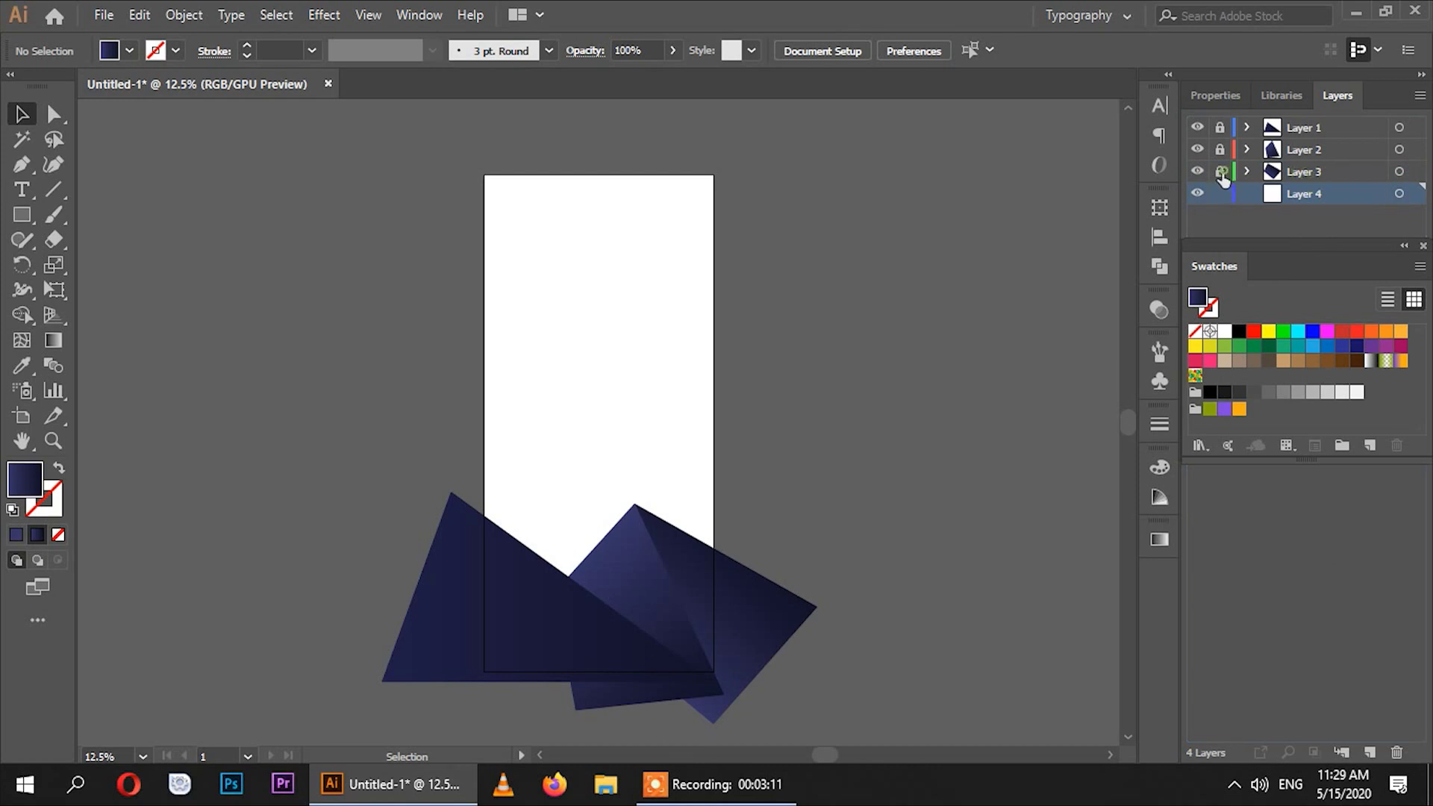
Draw a large closed quadrilateral reaching toward the artboard's right edge.
{"action": "left_click", "coordinate": [22, 164]}
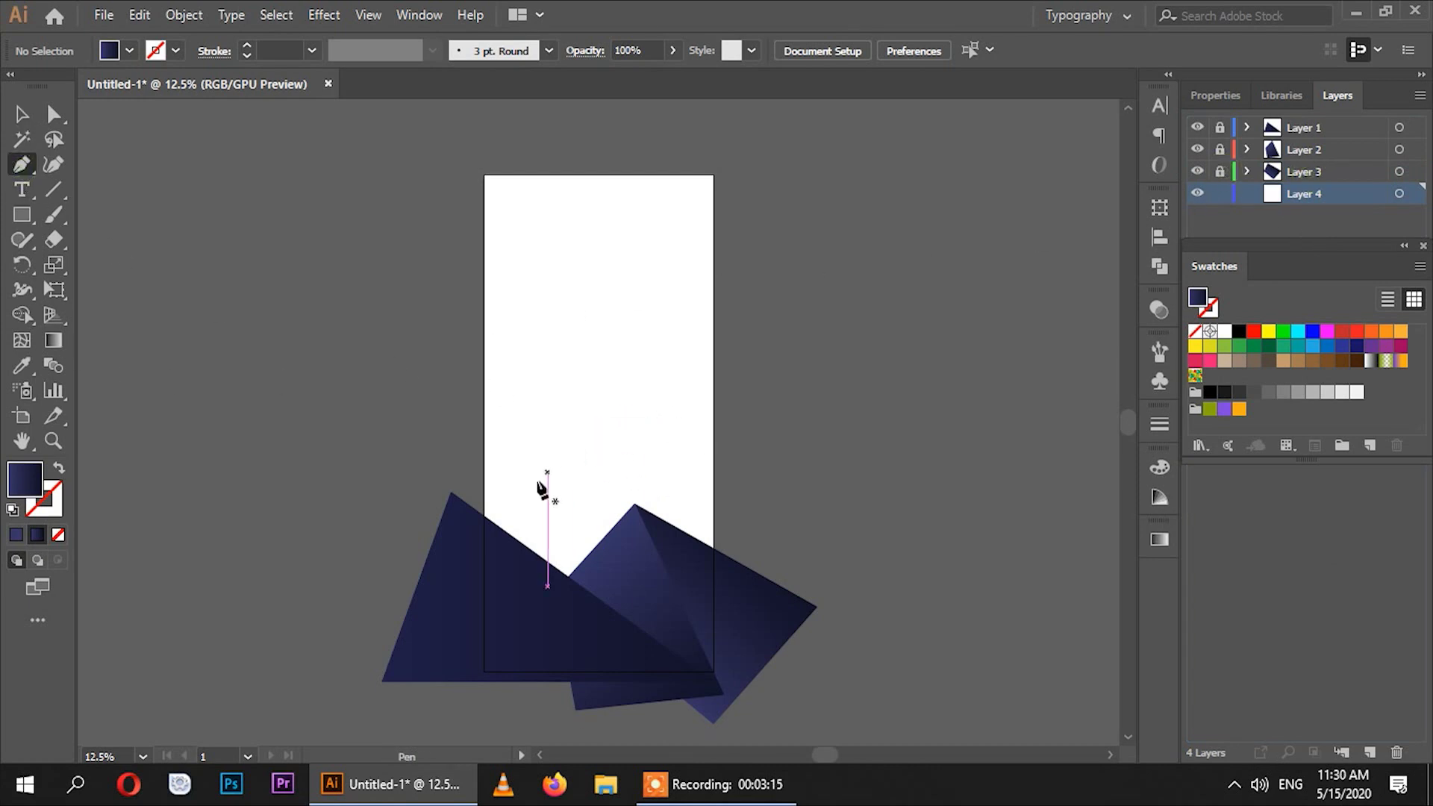
{"action": "left_click", "coordinate": [513, 556]}
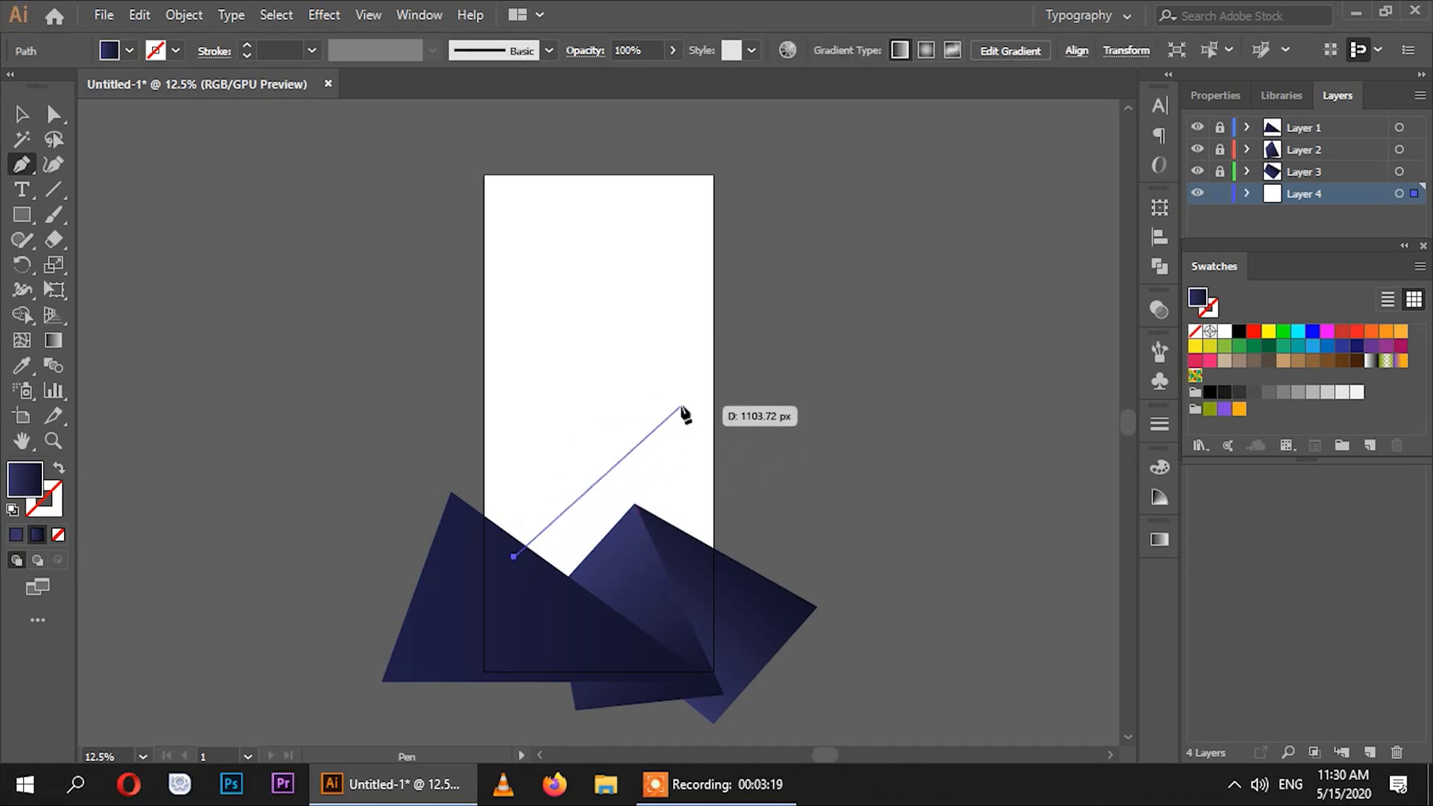
{"action": "left_click", "coordinate": [723, 355]}
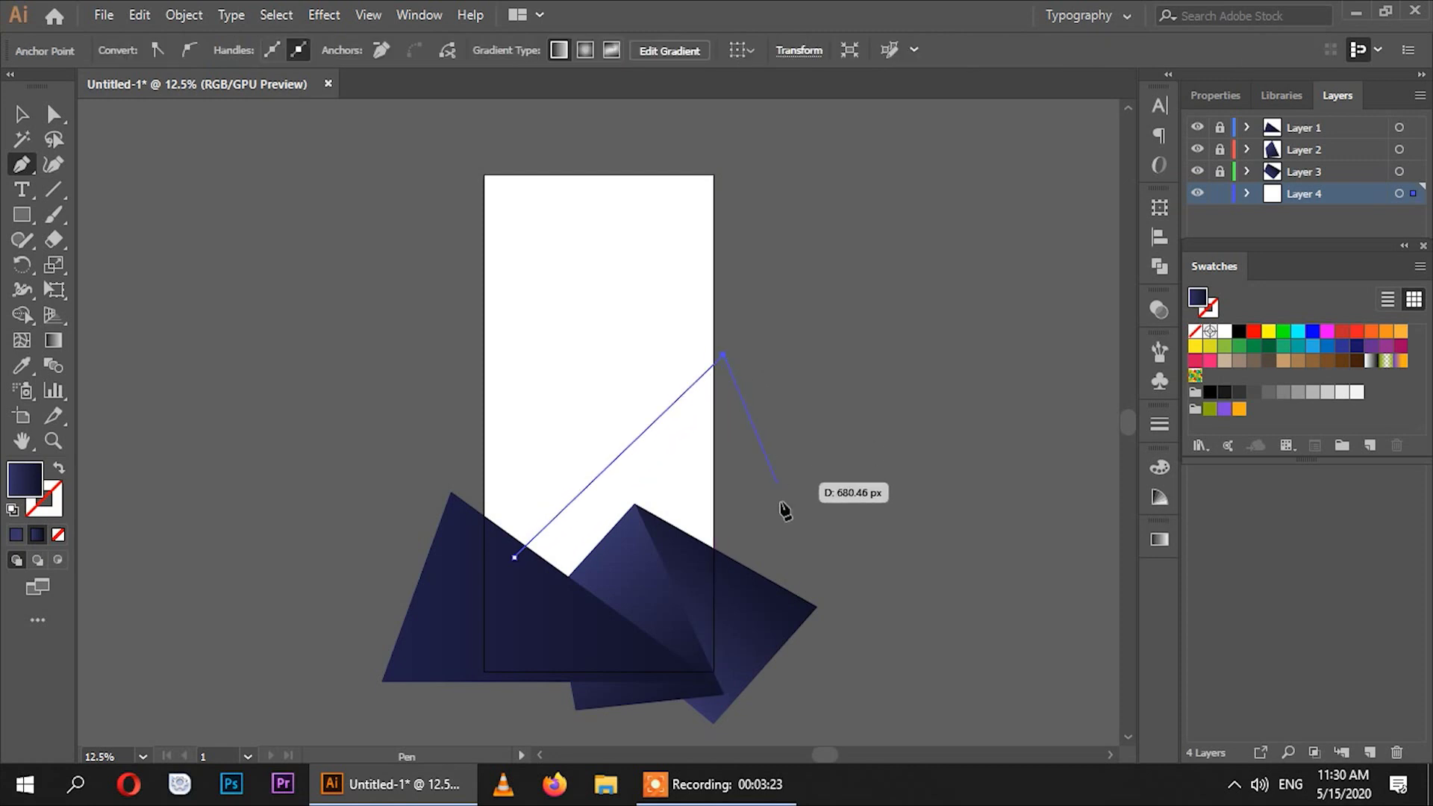
{"action": "left_click", "coordinate": [828, 681]}
{"action": "left_click", "coordinate": [519, 704]}
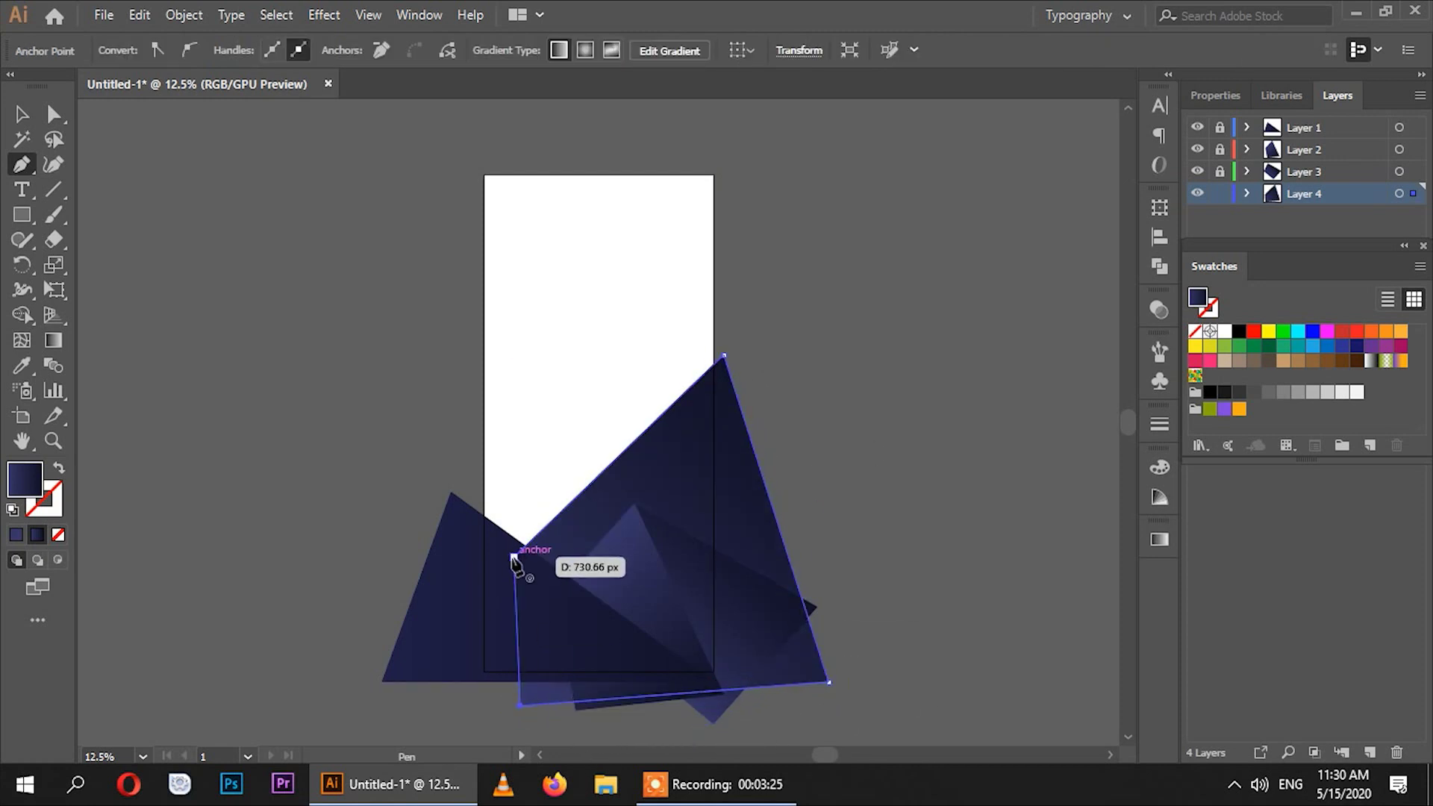
{"action": "left_click", "coordinate": [513, 556]}
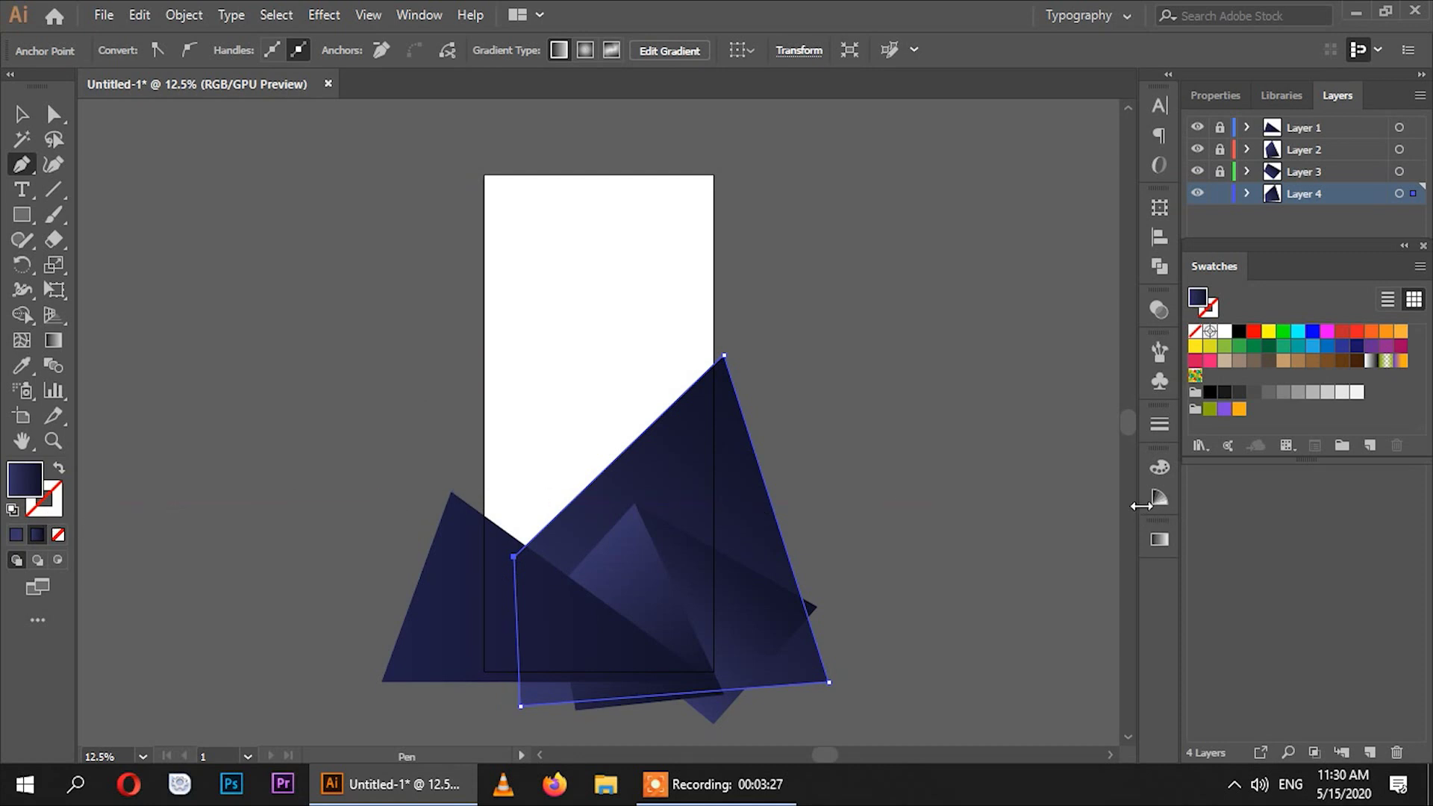
Recolour the shape's gradient end stop to teal and deselect it.
{"action": "left_click", "coordinate": [1158, 542]}
{"action": "double_click", "coordinate": [912, 551]}
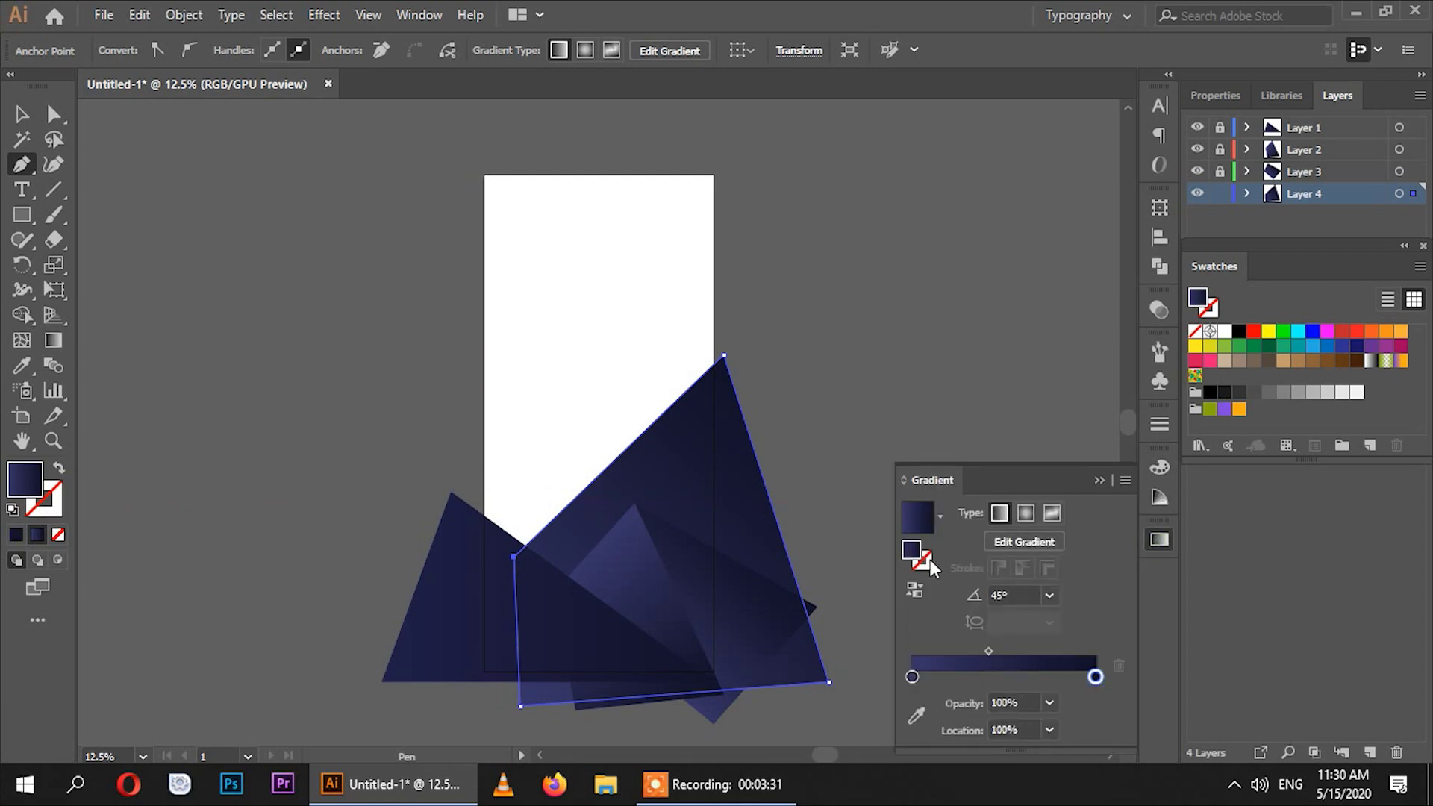
{"action": "type", "text": "2B5F6B"}
{"action": "key", "text": "Return"}
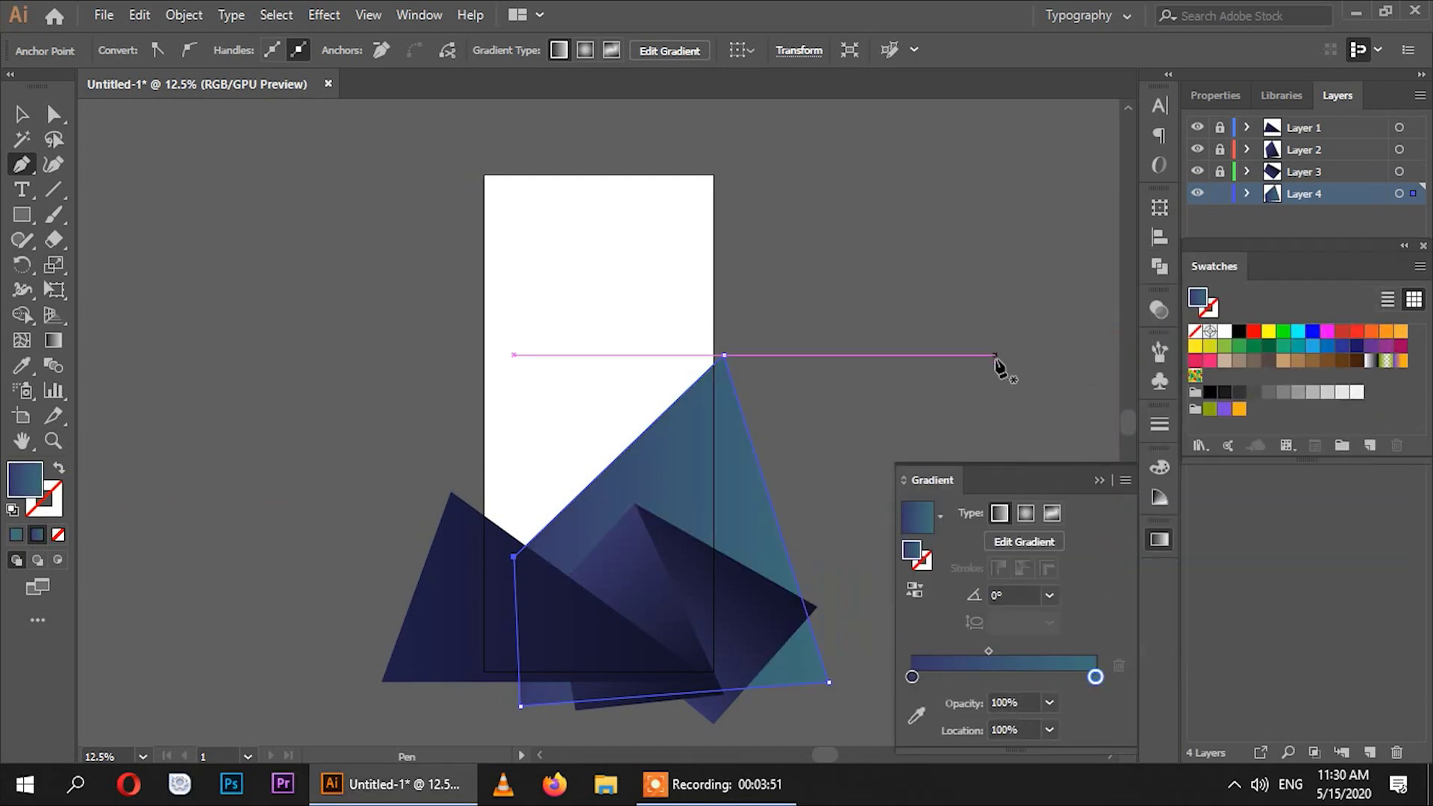
{"action": "left_click", "coordinate": [1036, 675]}
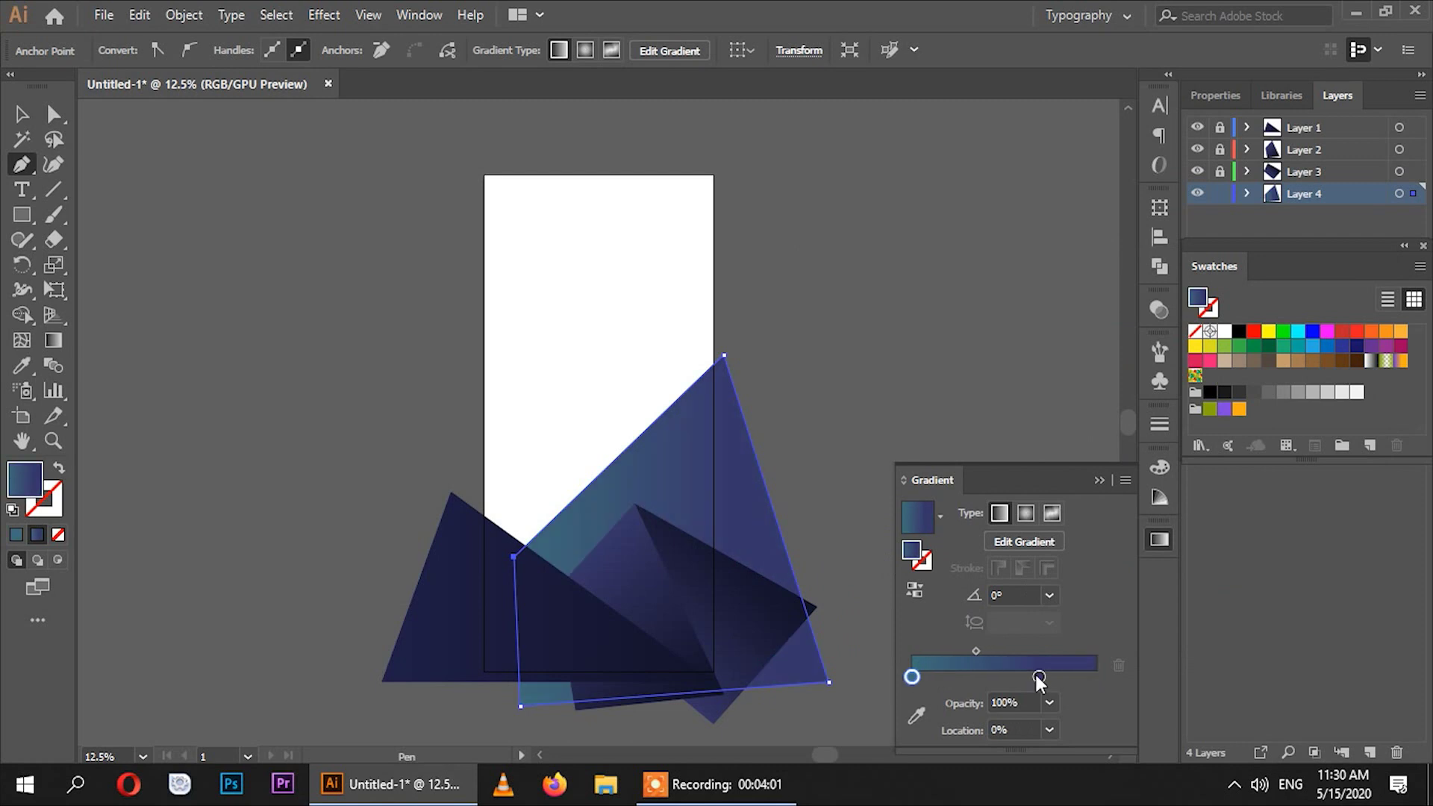
{"action": "left_click", "coordinate": [907, 309], "text": "ctrl"}
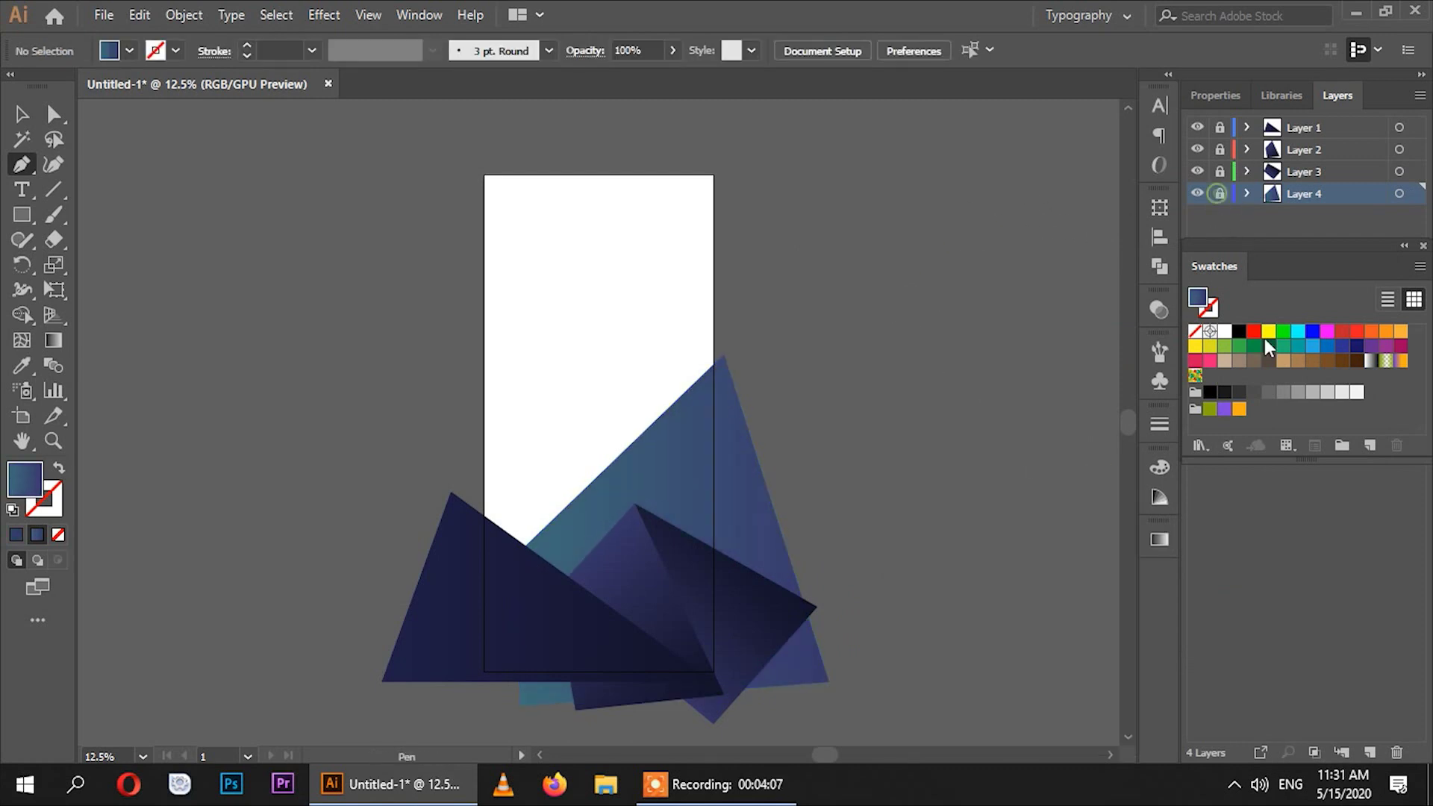
Add Layer 5 at the bottom and draw a large five-sided back mountain.
{"action": "left_click", "coordinate": [1369, 752]}
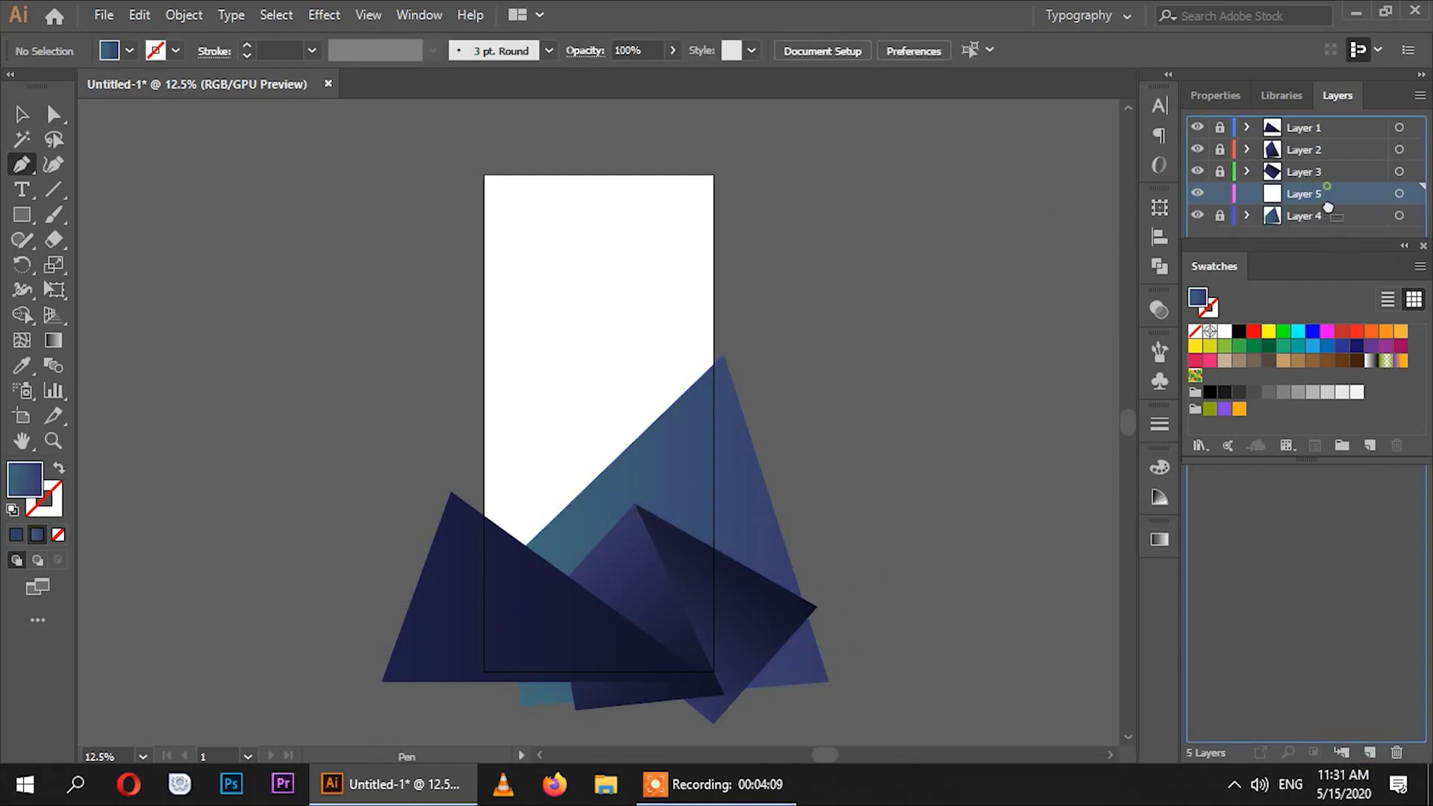
{"action": "left_click_drag", "start_coordinate": [1325, 226], "coordinate": [1300, 380]}
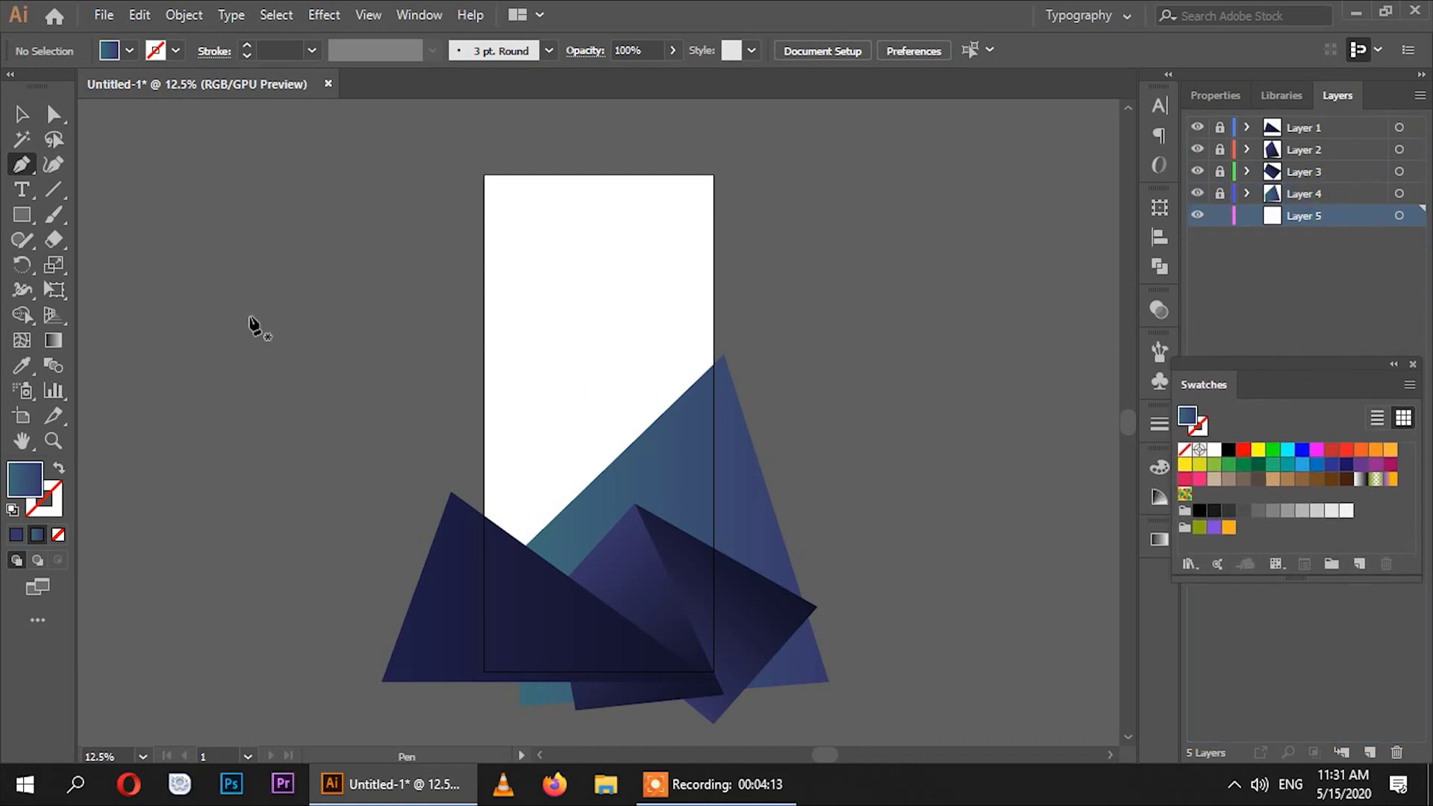
{"action": "left_click", "coordinate": [441, 459]}
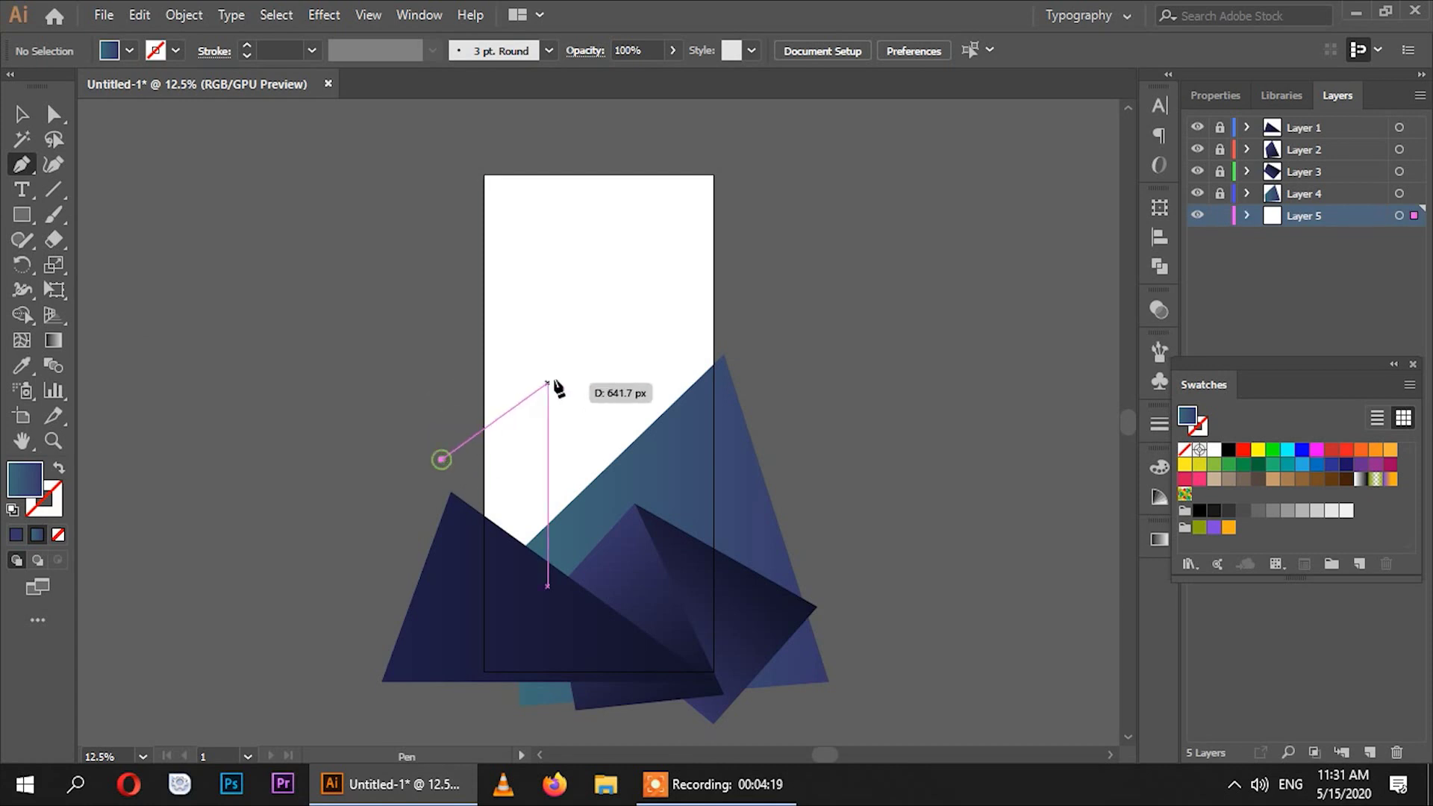
{"action": "left_click", "coordinate": [591, 328]}
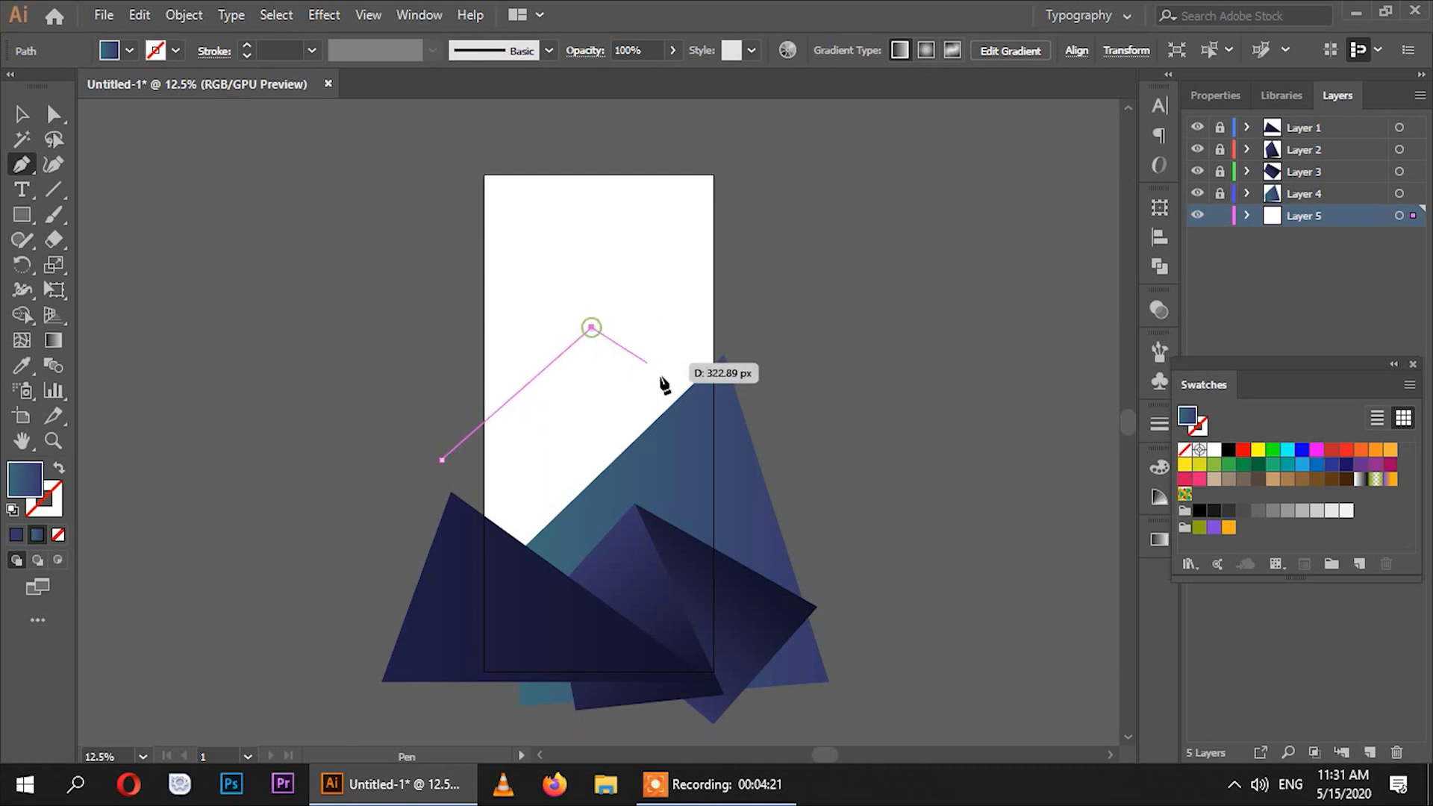
{"action": "left_click", "coordinate": [798, 459]}
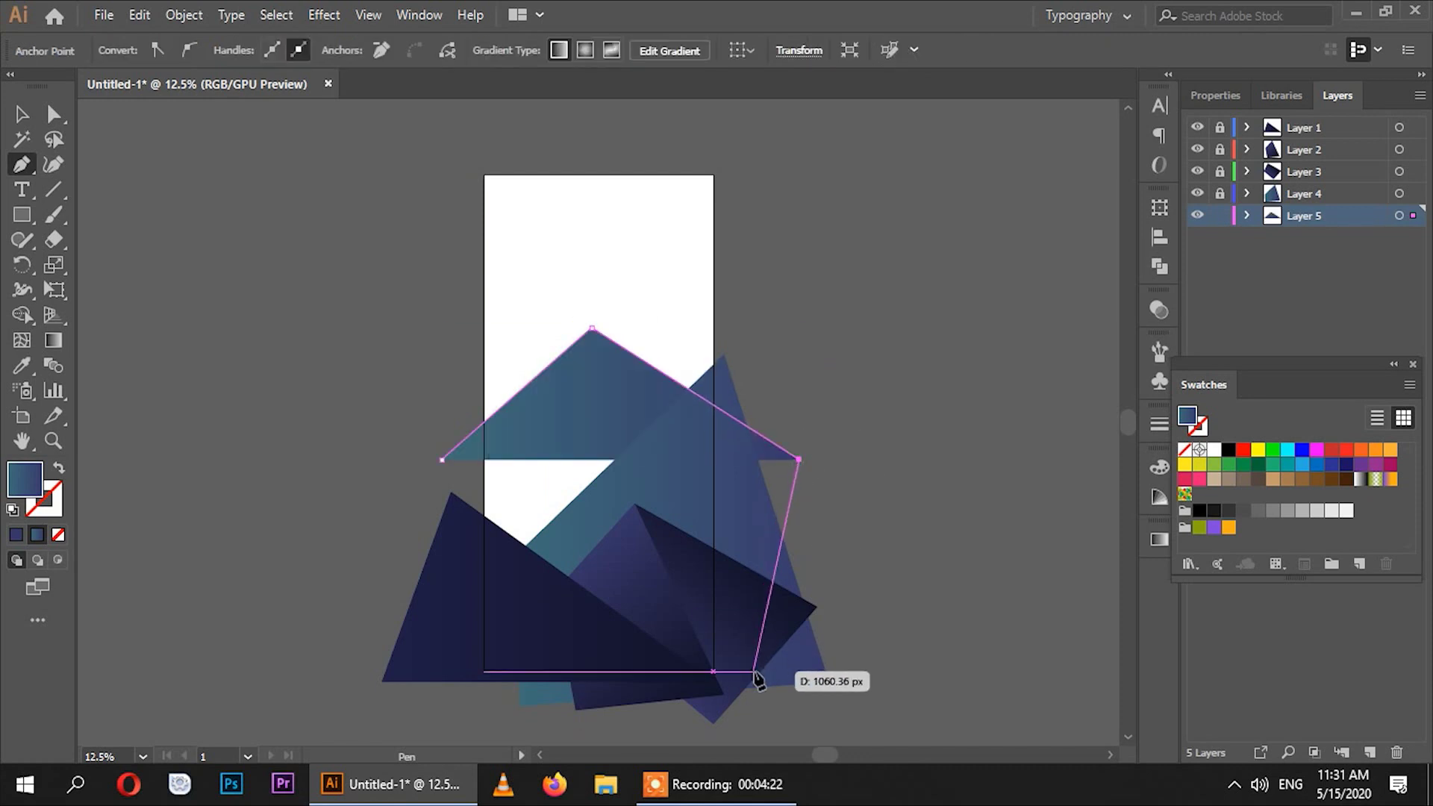
{"action": "left_click", "coordinate": [771, 728]}
{"action": "left_click", "coordinate": [410, 717]}
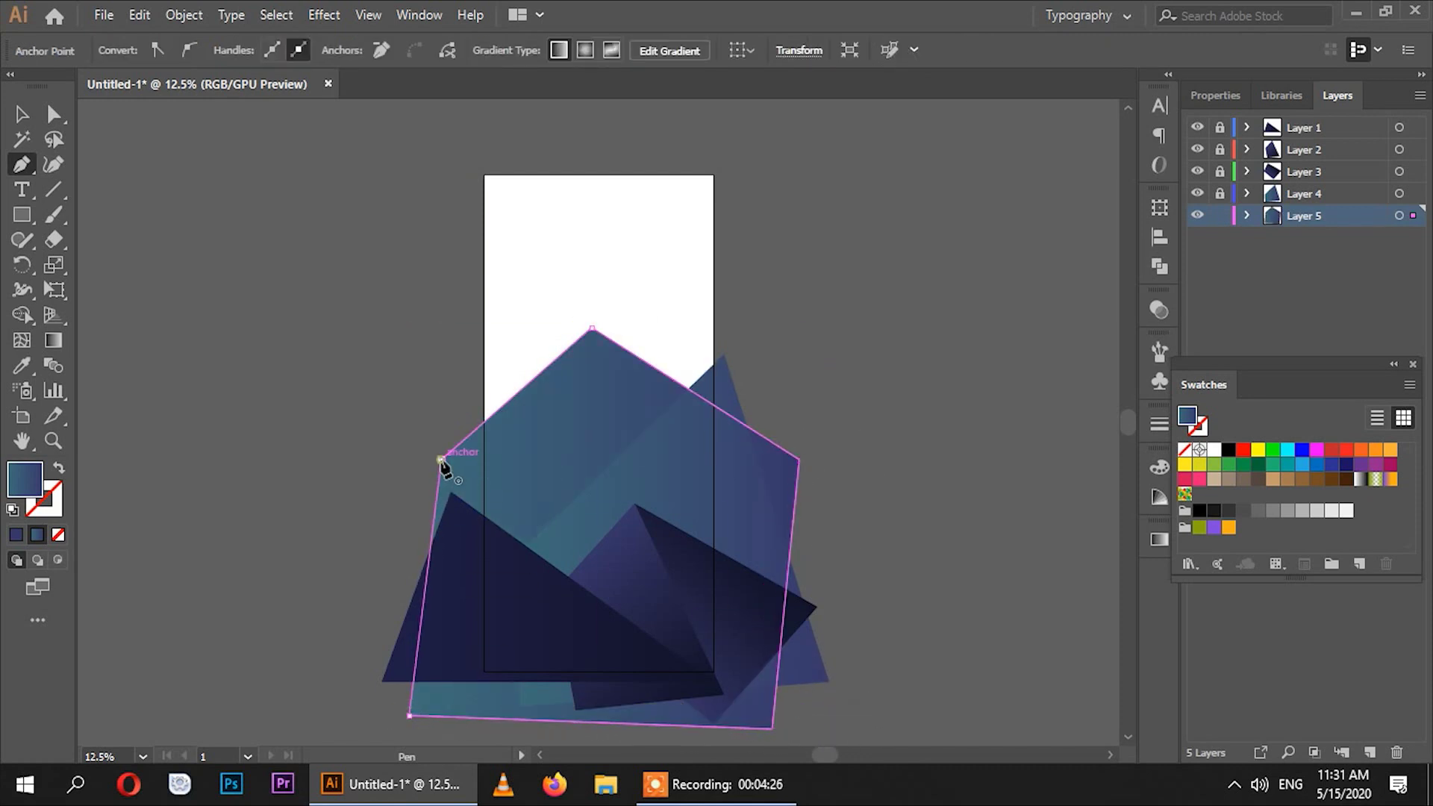
{"action": "left_click", "coordinate": [441, 459]}
Recolour the back mountain's gradient stop to a bright teal.
{"action": "left_click", "coordinate": [1157, 538]}
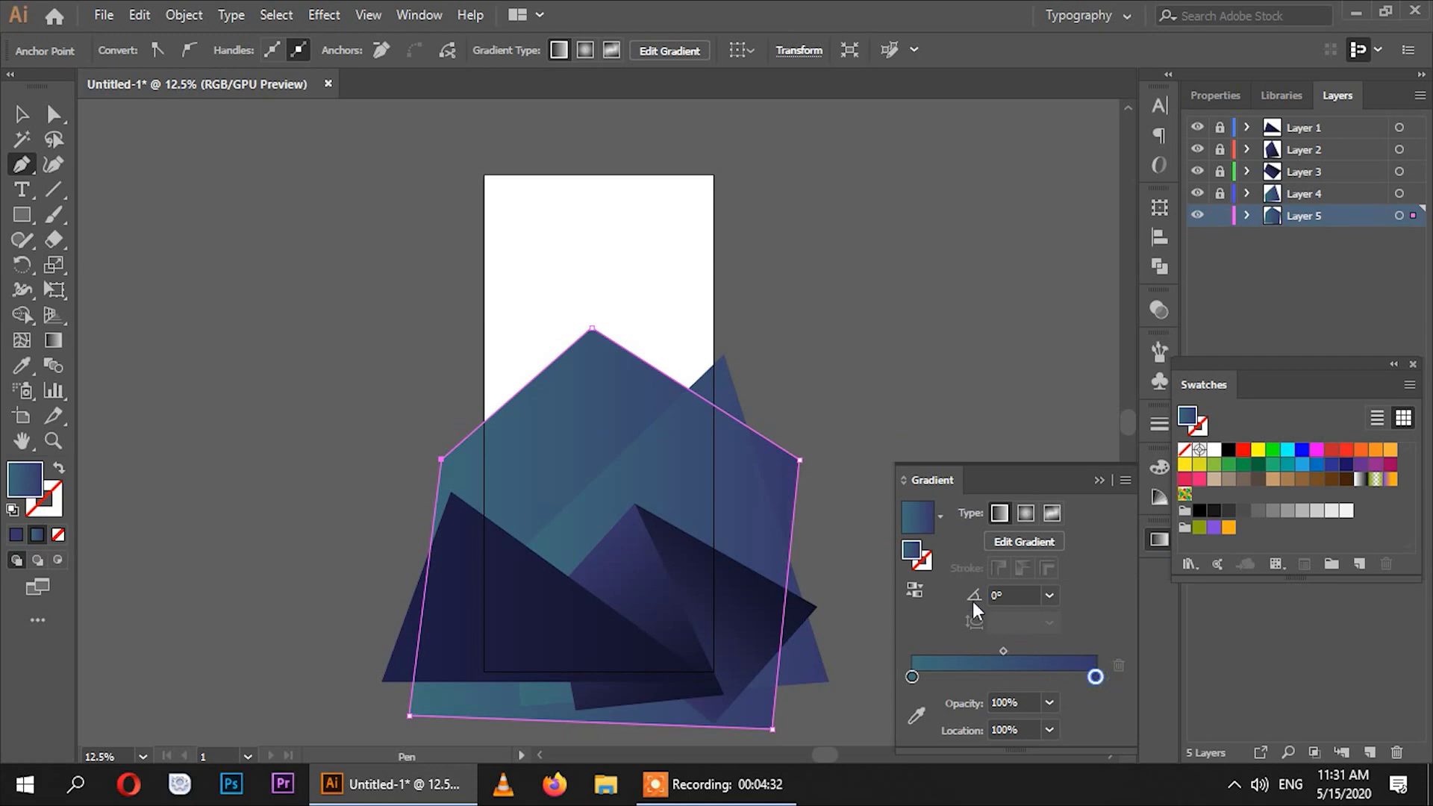
{"action": "double_click", "coordinate": [911, 552]}
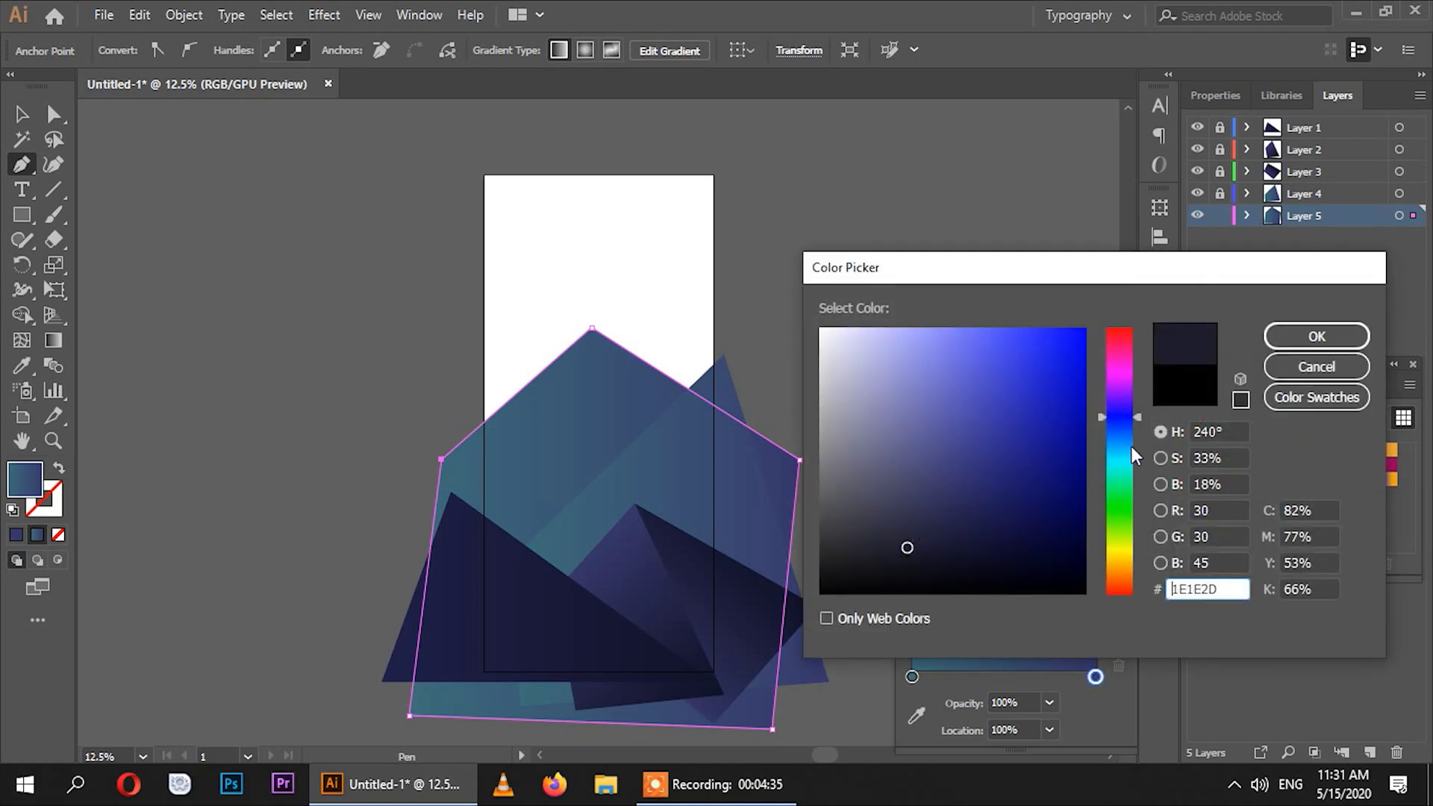
{"action": "left_click_drag", "start_coordinate": [1131, 448], "coordinate": [1115, 446]}
{"action": "mouse_move", "coordinate": [997, 400]}
{"action": "left_mouse_down"}
{"action": "mouse_move", "coordinate": [1031, 357]}
{"action": "mouse_move", "coordinate": [1019, 388]}
{"action": "left_mouse_up"}
{"action": "left_click_drag", "start_coordinate": [1025, 409], "coordinate": [999, 419]}
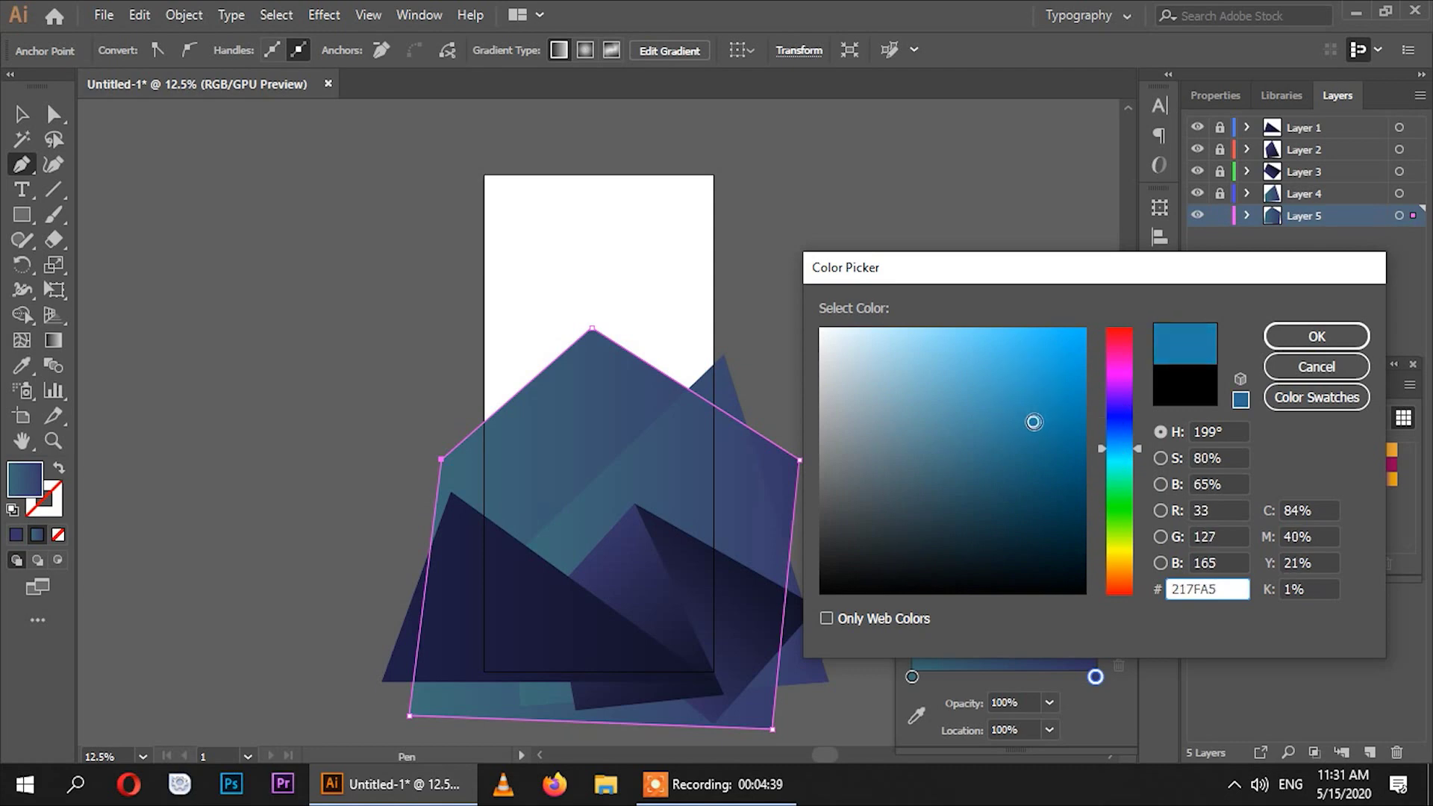
{"action": "left_click", "coordinate": [1127, 450]}
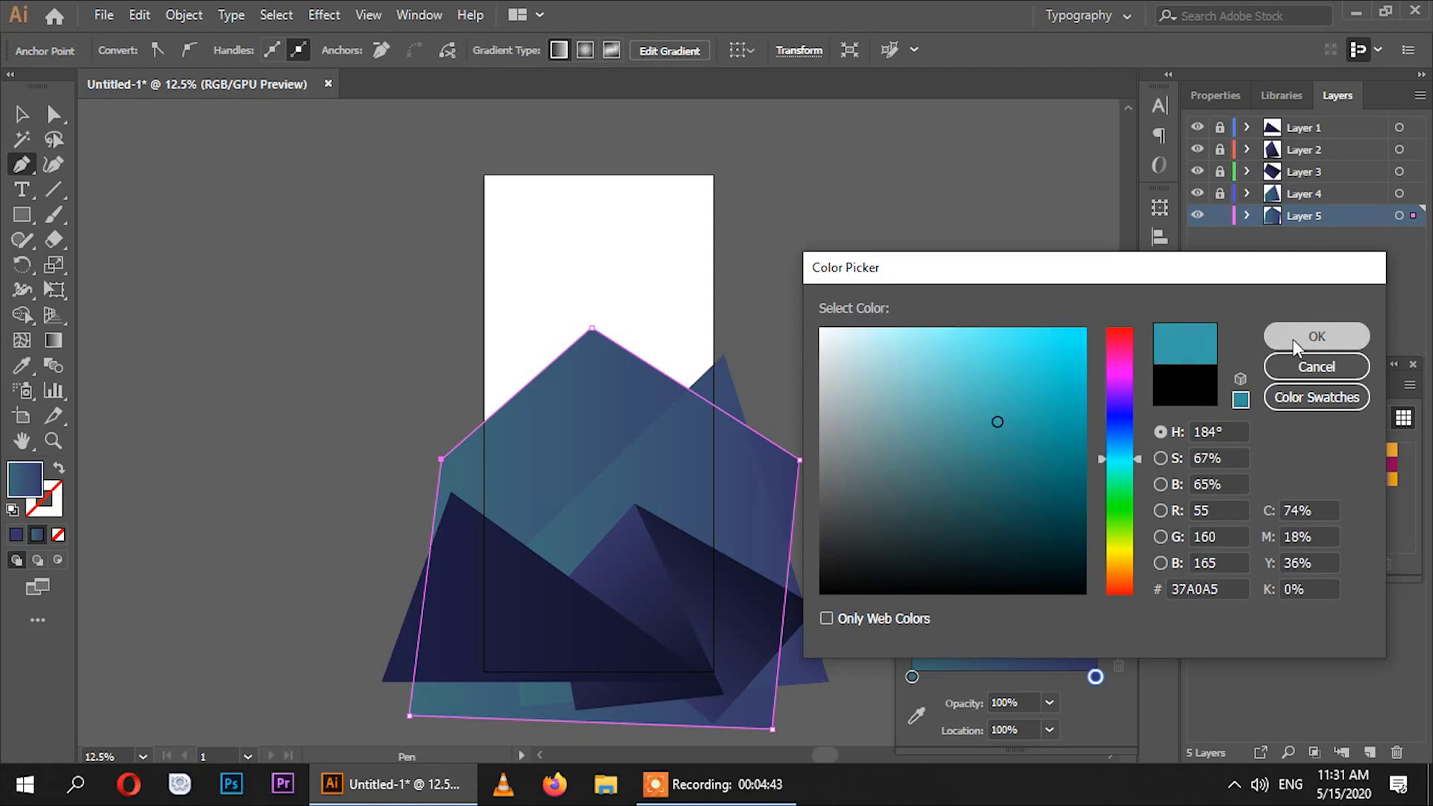
{"action": "left_click", "coordinate": [1293, 339]}
{"action": "left_click", "coordinate": [1159, 539]}
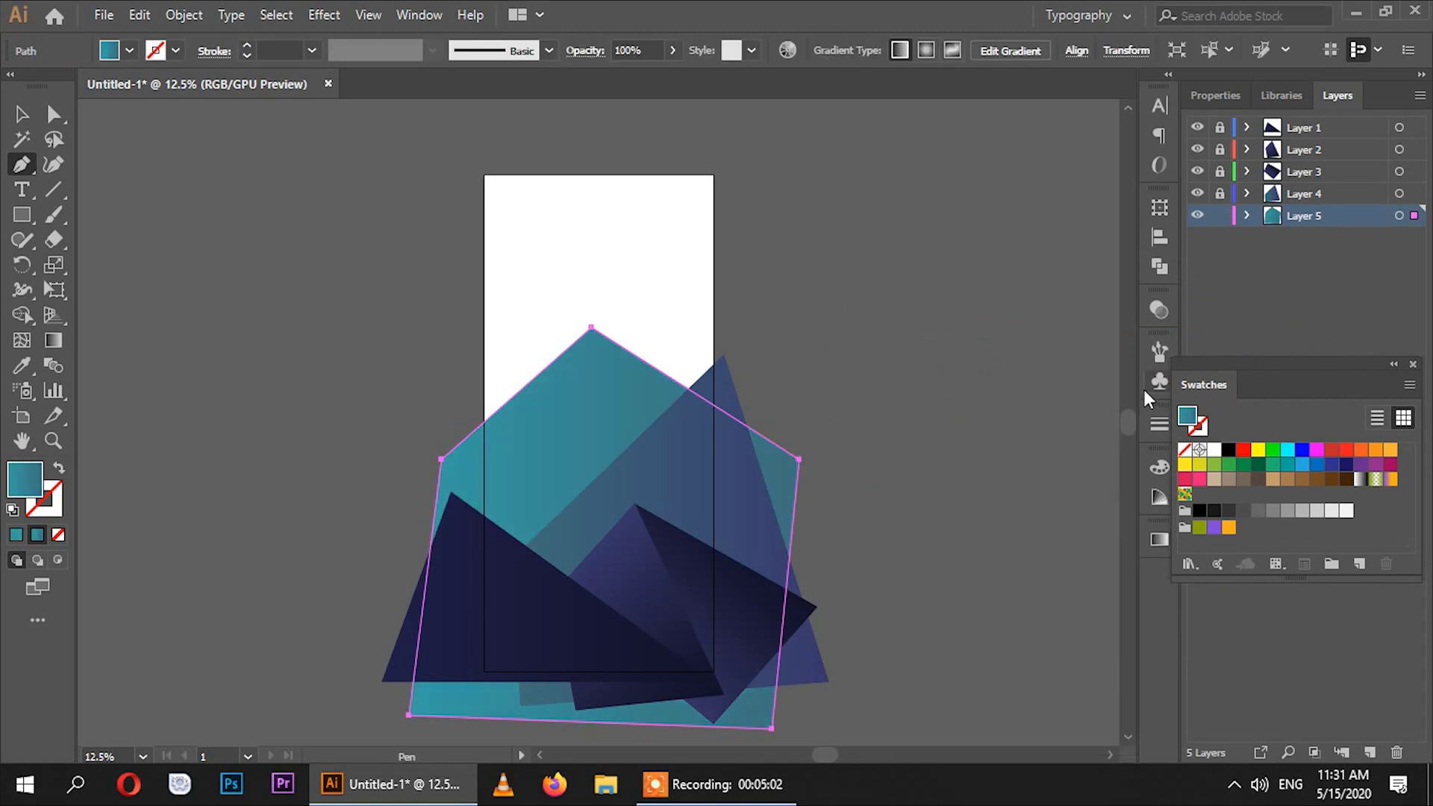
Lock Layer 5 and add Layer 6 at the bottom of the stack.
{"action": "left_click", "coordinate": [1219, 216]}
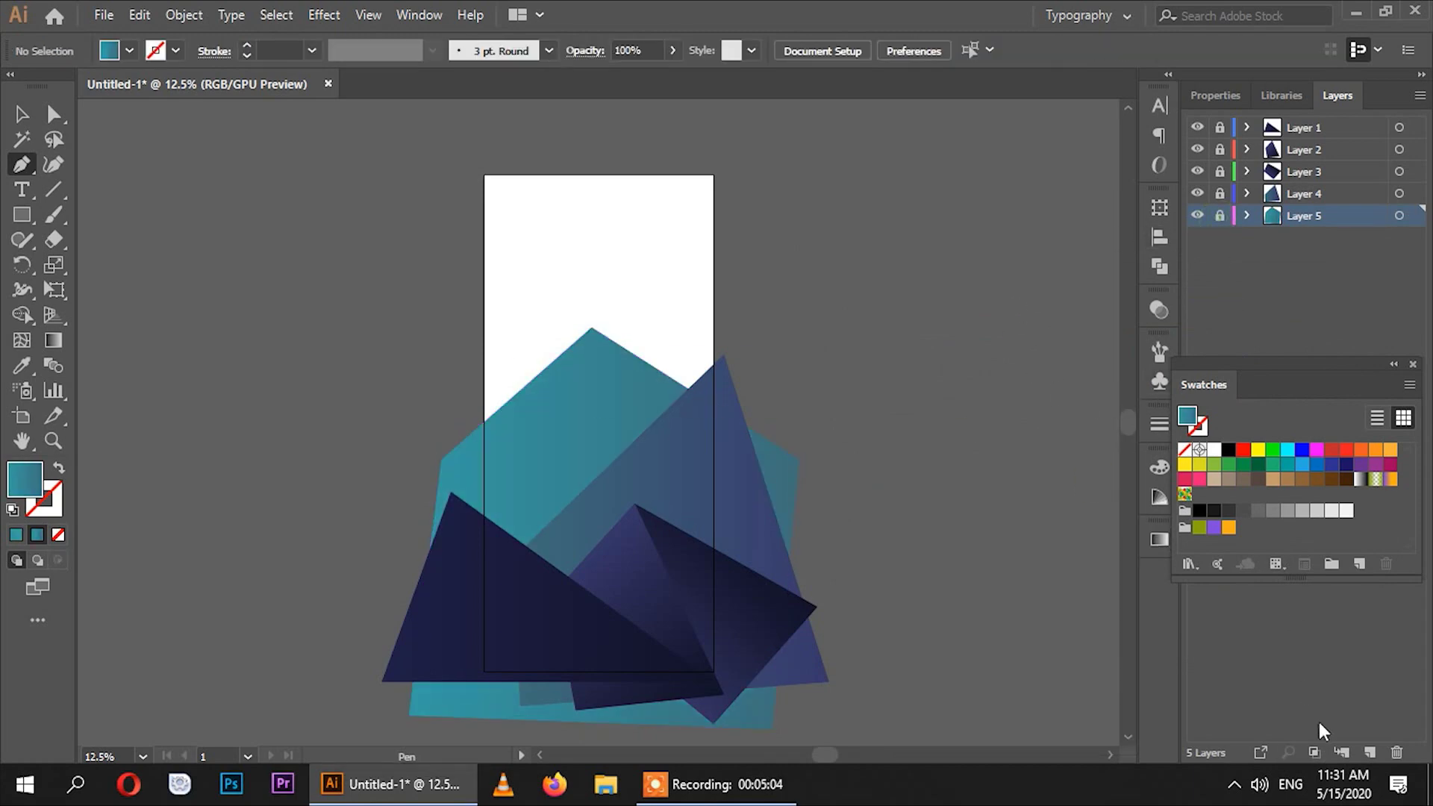
{"action": "left_click", "coordinate": [1368, 749]}
{"action": "left_click_drag", "start_coordinate": [1323, 217], "coordinate": [1310, 250]}
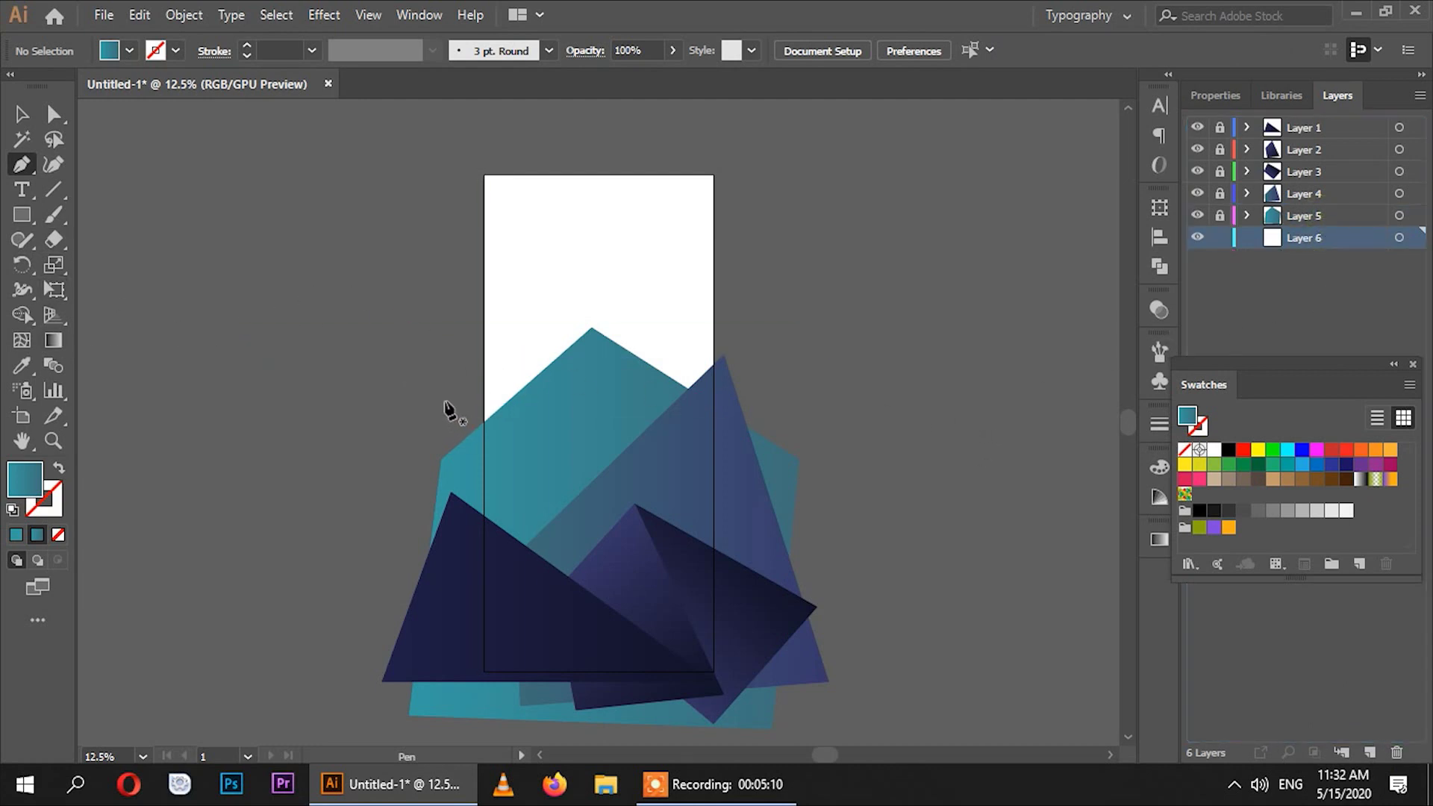
Draw a closed five-sided mountain near the top-left of the artboard.
{"action": "left_click", "coordinate": [427, 373]}
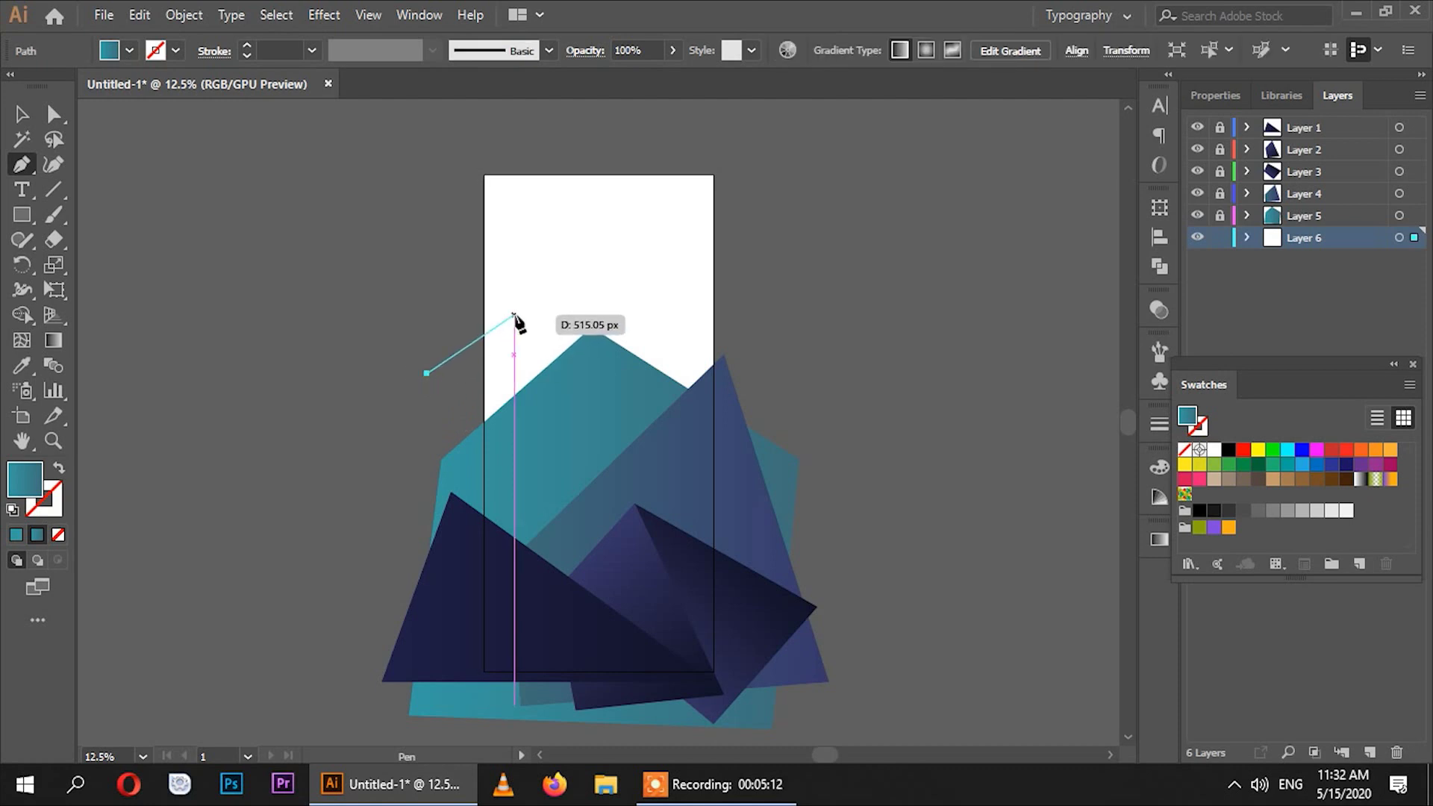
{"action": "left_click", "coordinate": [513, 314]}
{"action": "left_click", "coordinate": [599, 373]}
{"action": "left_click", "coordinate": [514, 471]}
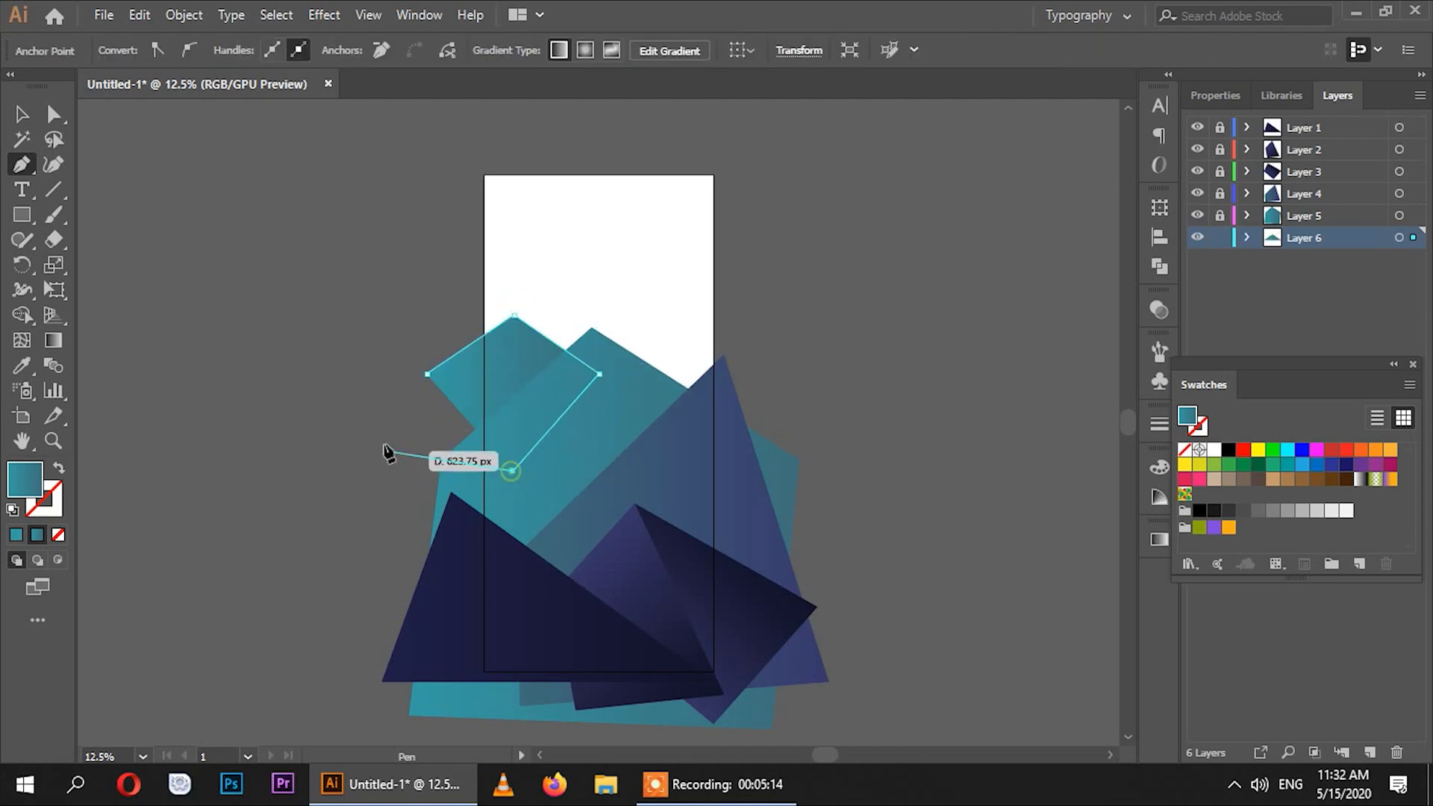
{"action": "left_click", "coordinate": [382, 434]}
{"action": "left_click", "coordinate": [427, 371]}
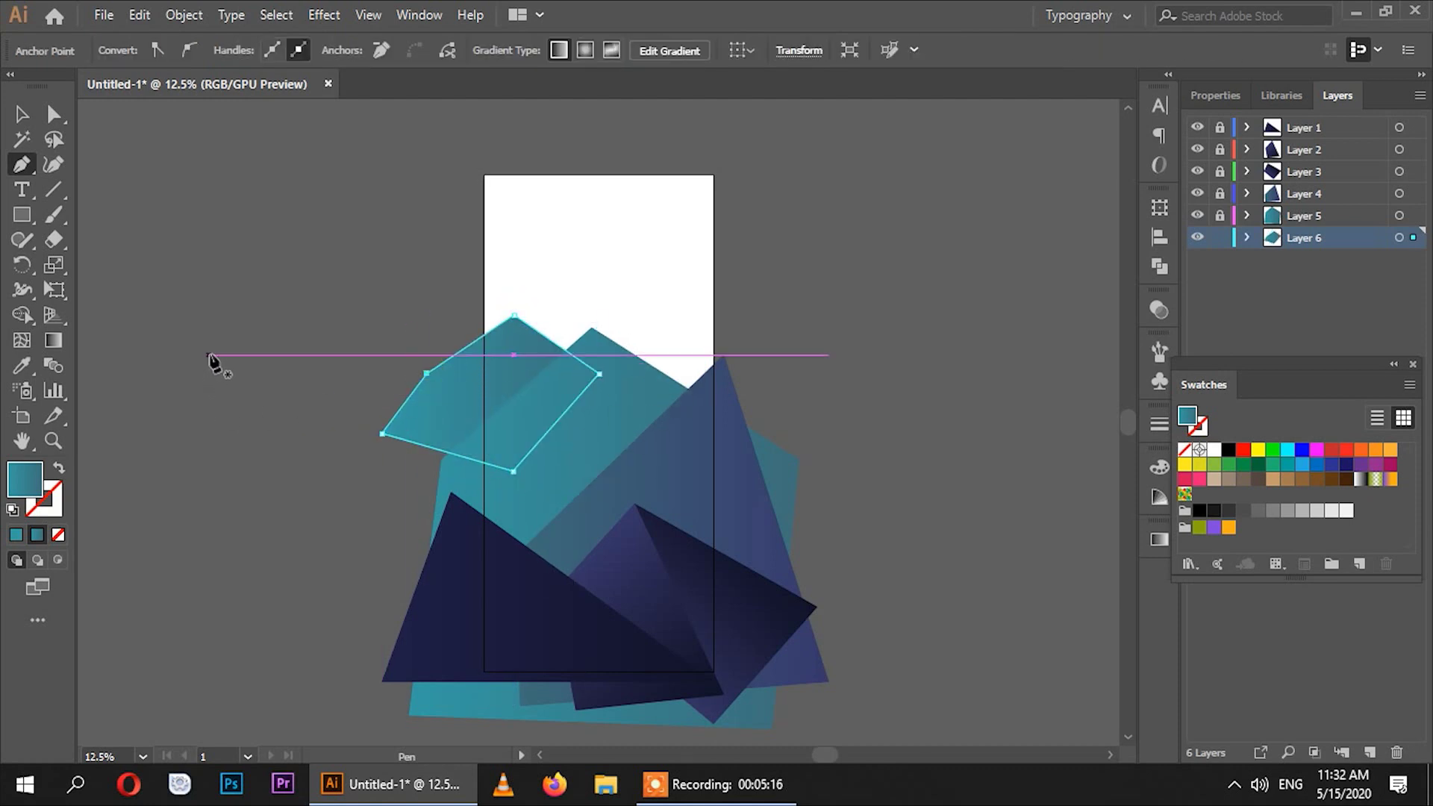
Give the mountain pale light-blue gradient stops, deselect it, and add Layer 7.
{"action": "left_click", "coordinate": [1159, 541]}
{"action": "double_click", "coordinate": [1095, 677]}
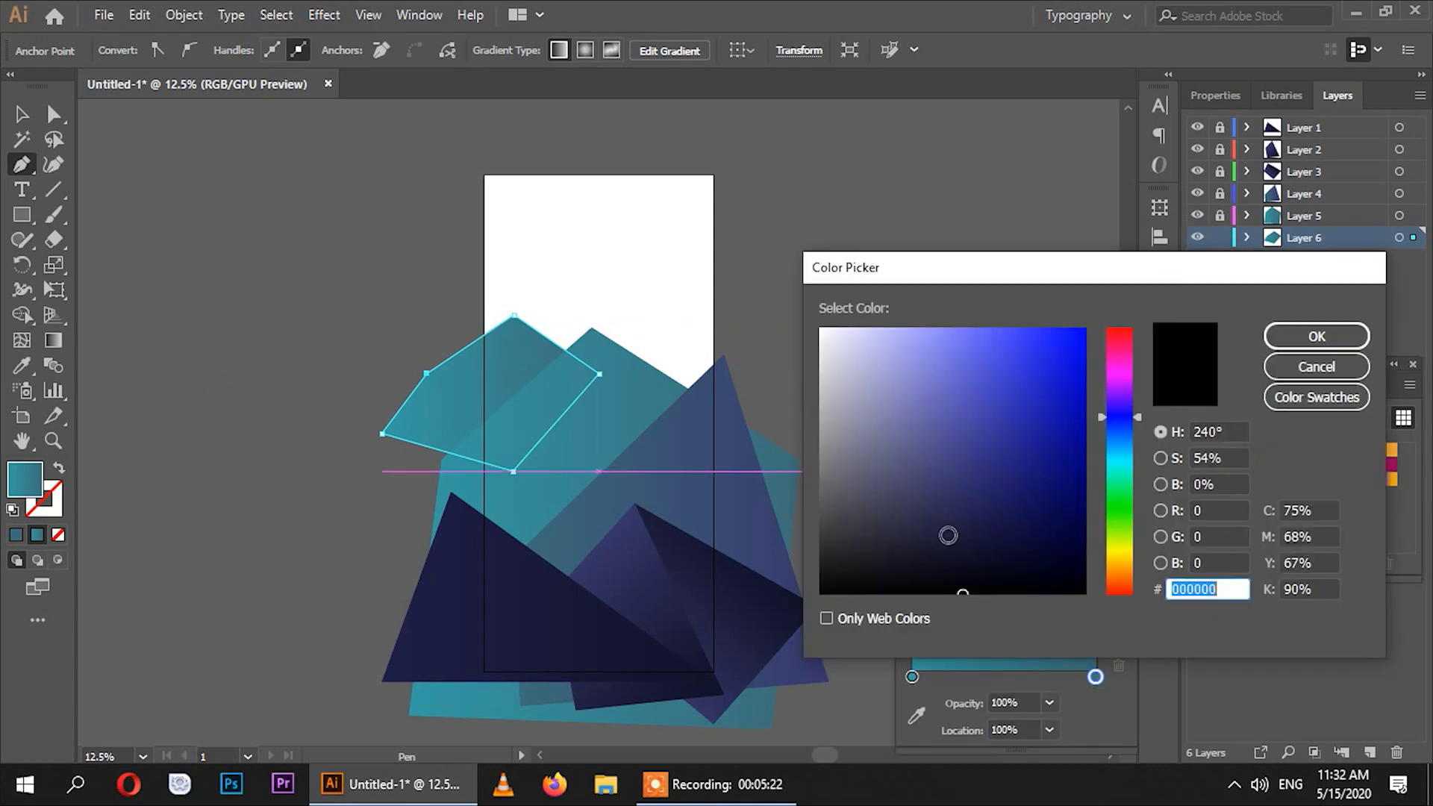
{"action": "key", "text": "Return"}
{"action": "double_click", "coordinate": [1095, 677]}
{"action": "key", "text": "Return"}
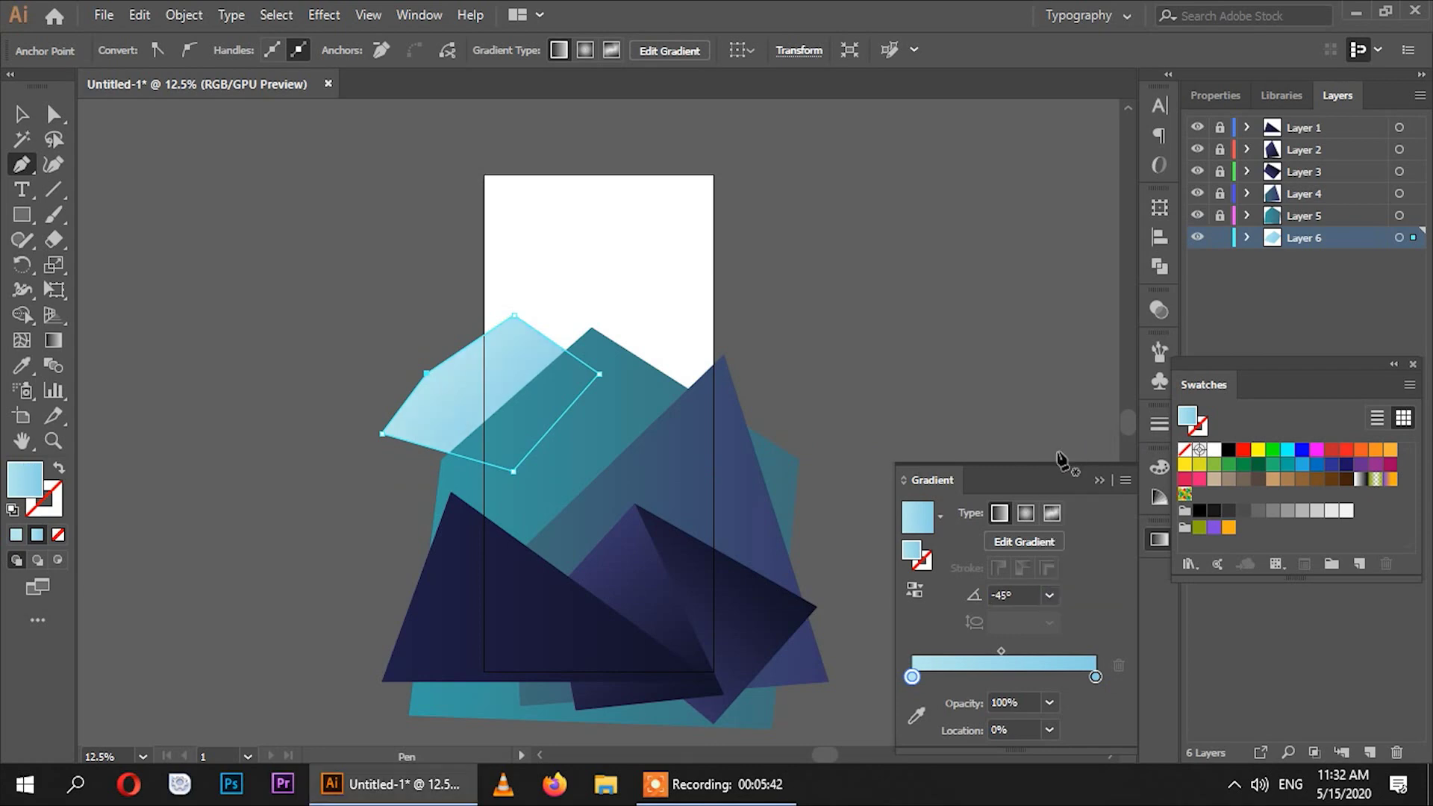
{"action": "left_click", "coordinate": [1159, 541]}
{"action": "key", "text": "ctrl+shift+a"}
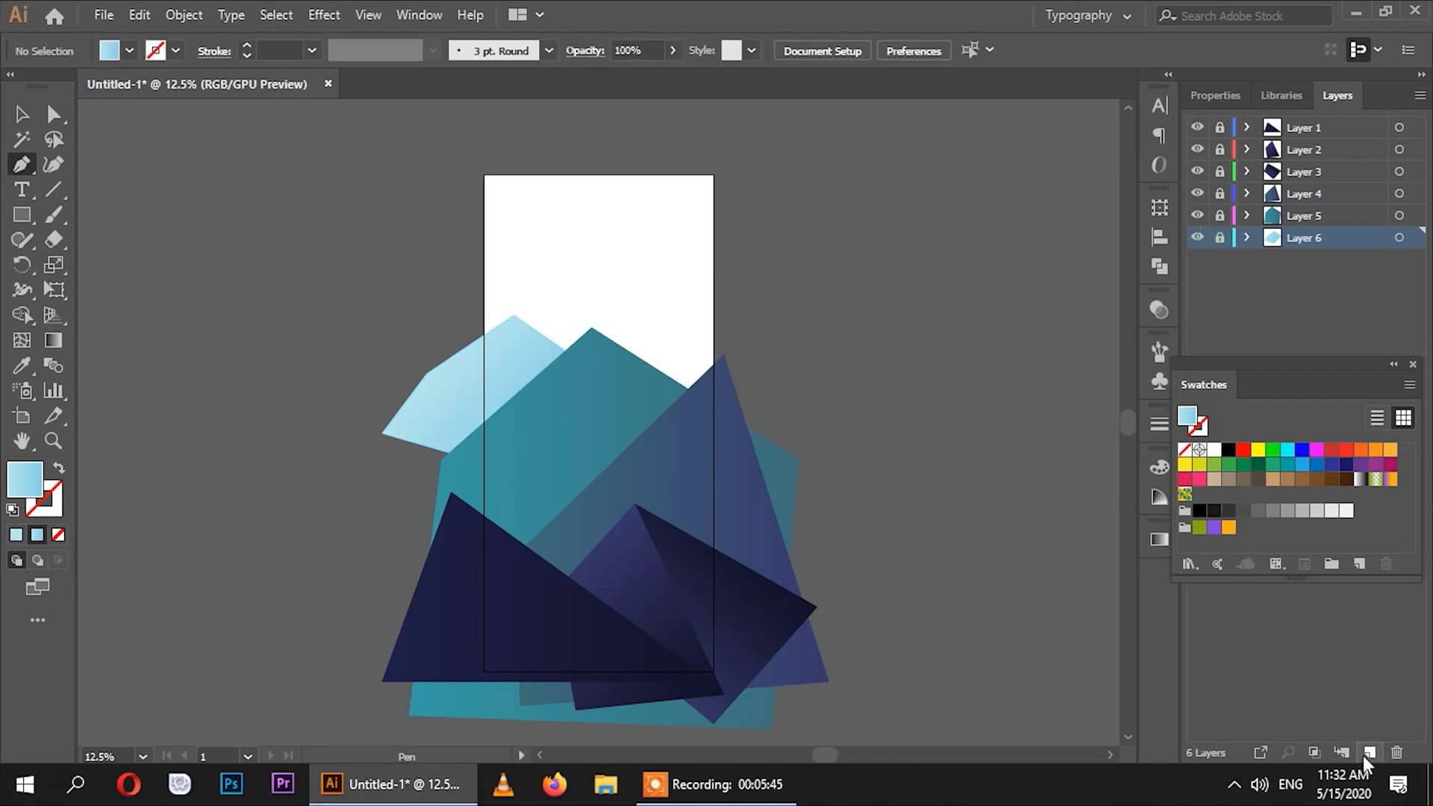
{"action": "left_click", "coordinate": [1364, 754]}
Move Layer 7 to the bottom and draw an artboard-sized rectangle on it.
{"action": "left_click_drag", "start_coordinate": [1318, 244], "coordinate": [1318, 265]}
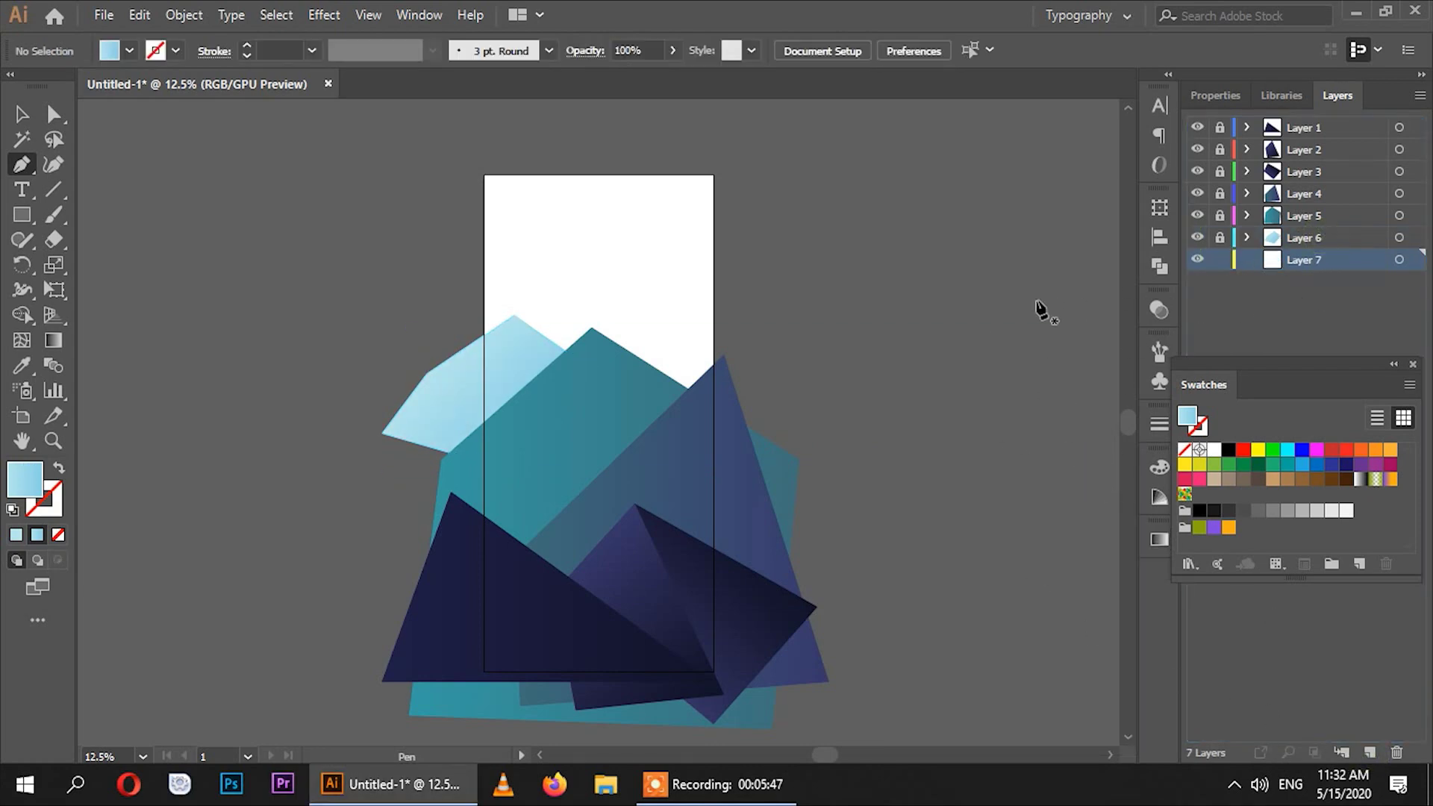
{"action": "left_click", "coordinate": [23, 215]}
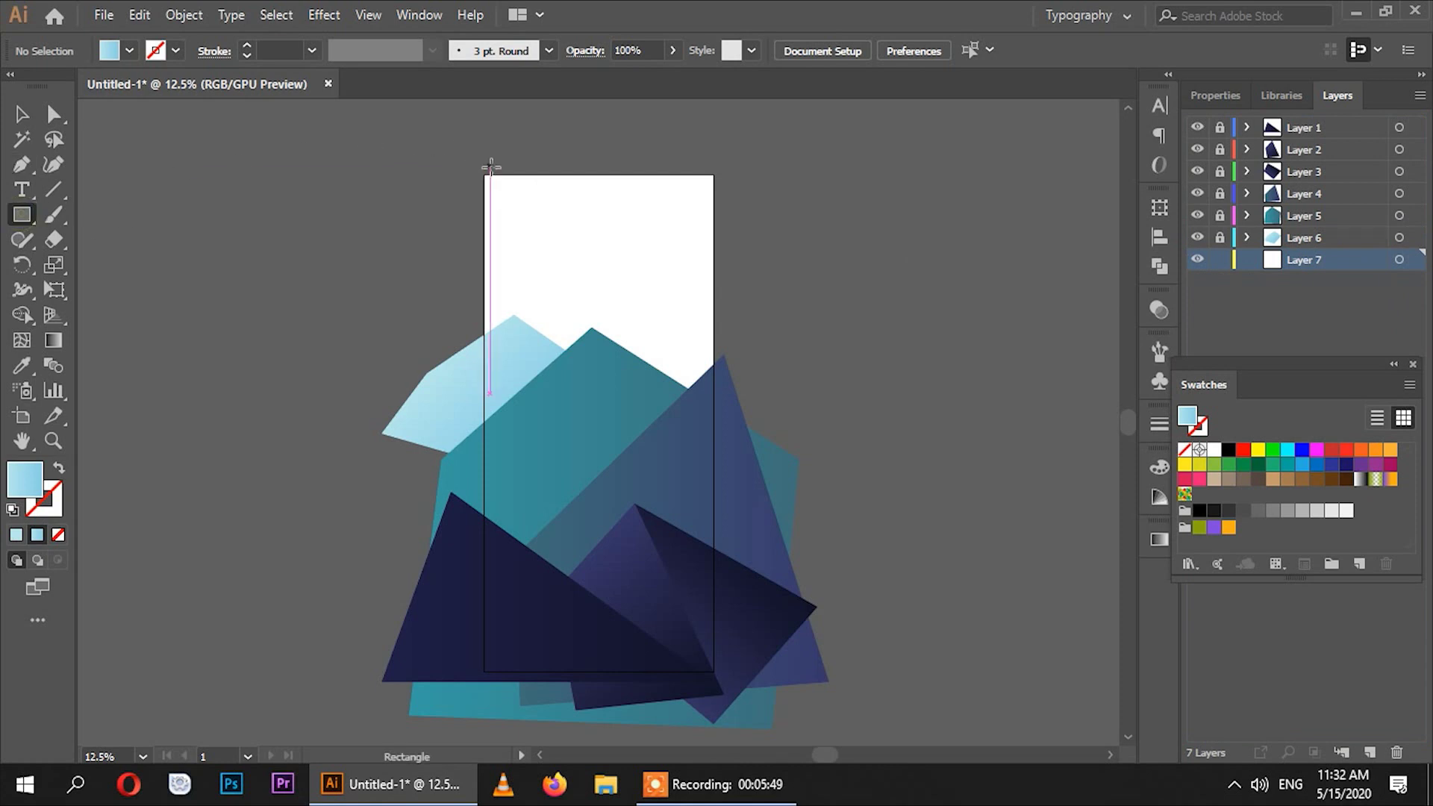
{"action": "left_click_drag", "start_coordinate": [483, 175], "coordinate": [715, 685]}
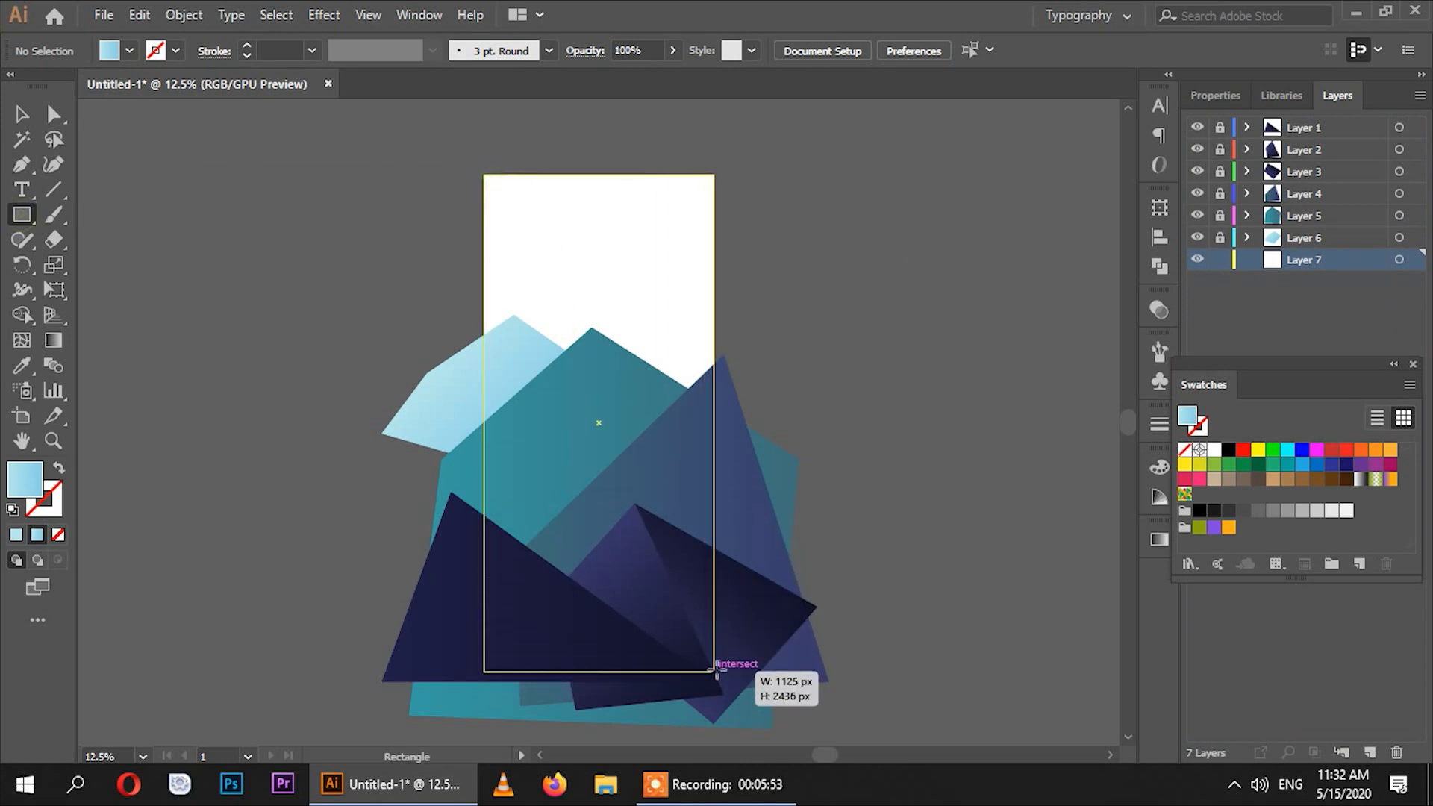
{"action": "left_click_drag", "start_coordinate": [715, 685], "coordinate": [714, 671]}
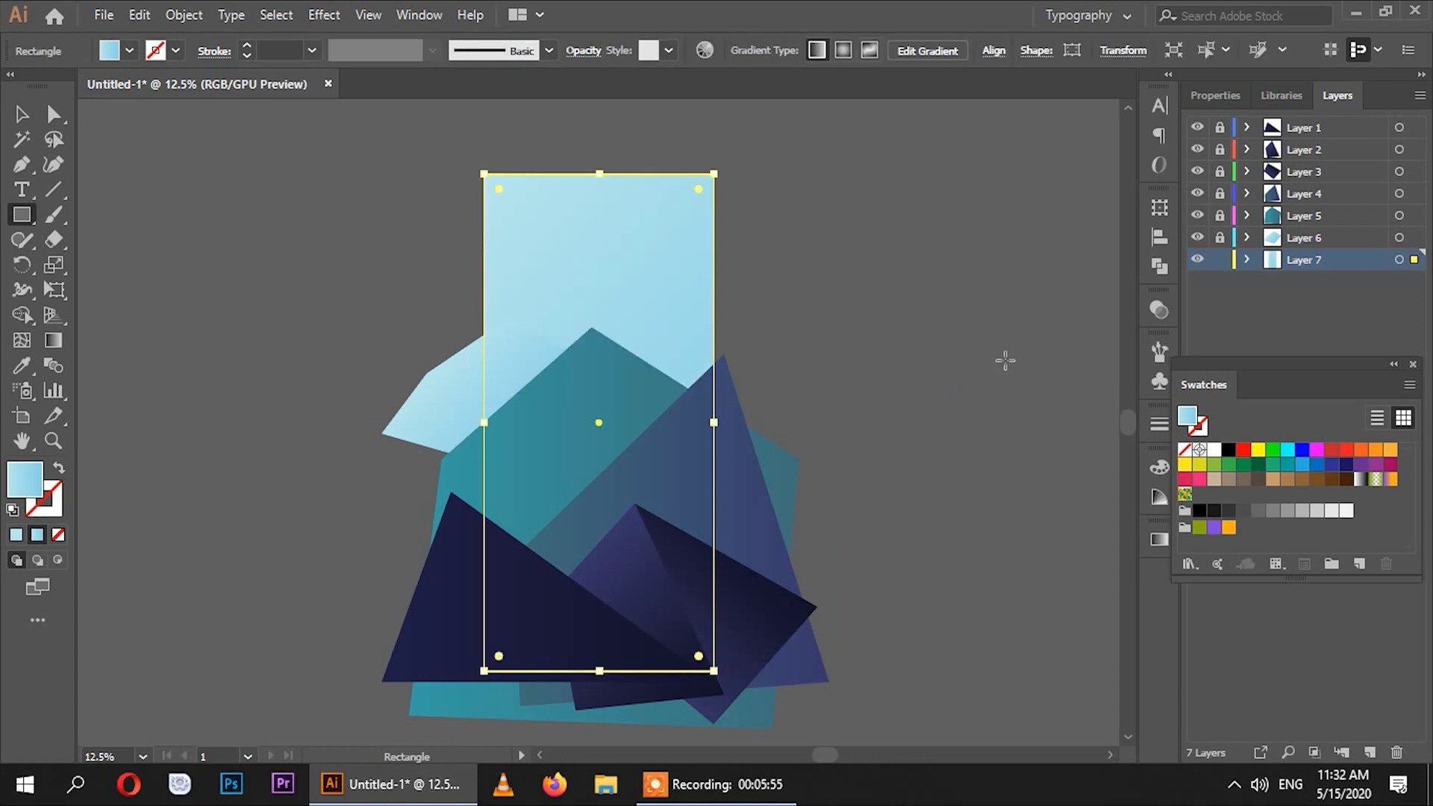
Apply a gradient to the sky rectangle, trying angles 0° and -90°.
{"action": "left_click", "coordinate": [1159, 540]}
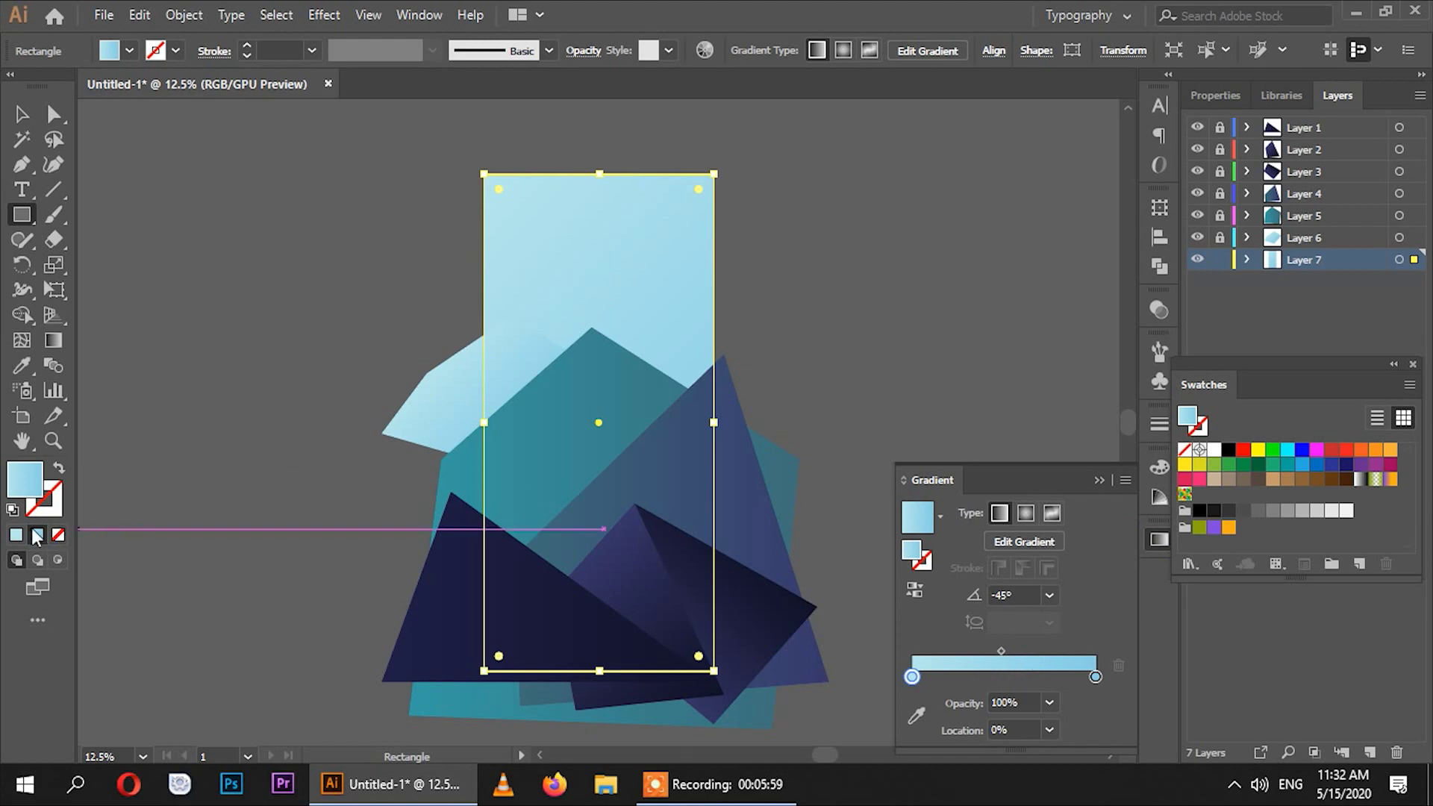
{"action": "left_click", "coordinate": [1049, 595]}
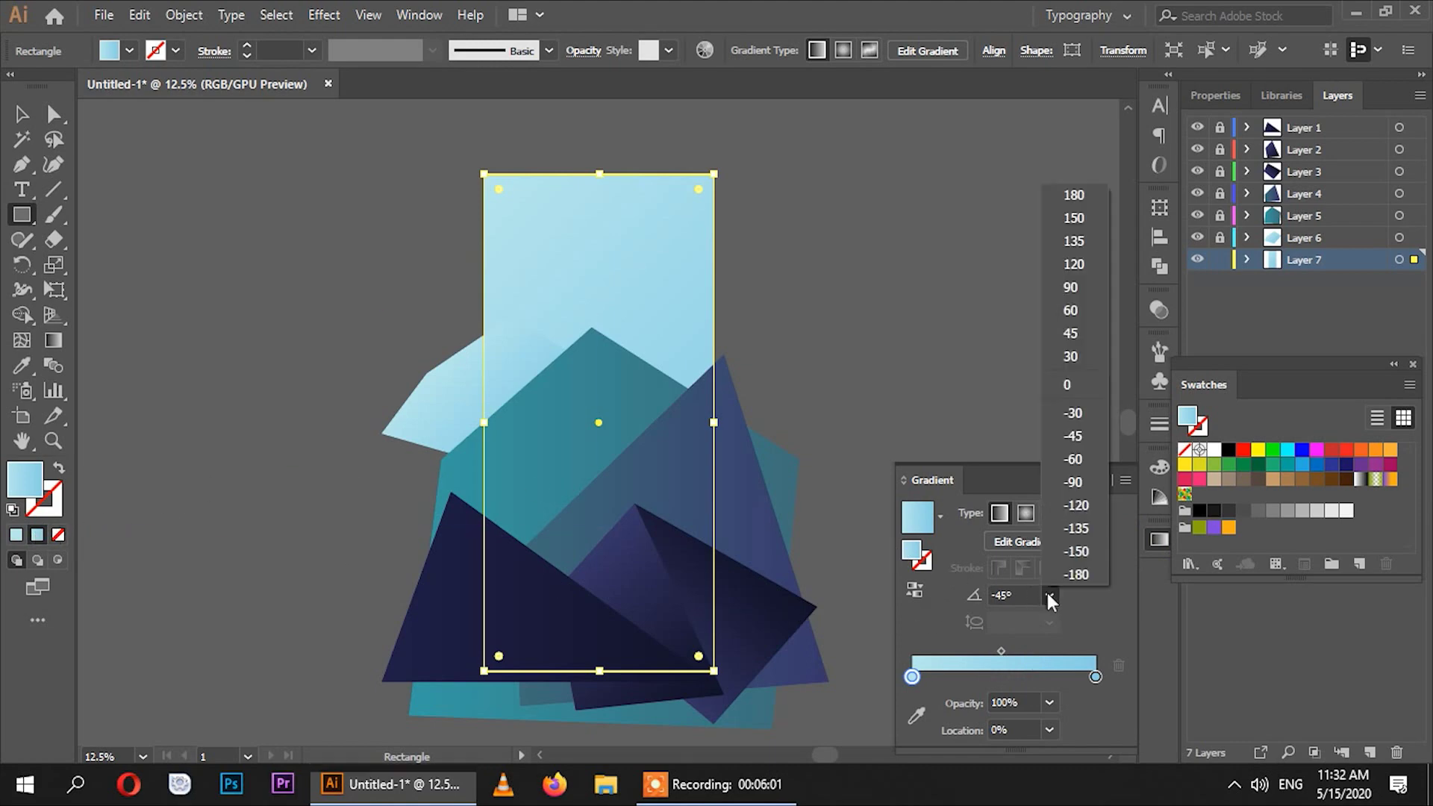
{"action": "left_click", "coordinate": [1072, 399]}
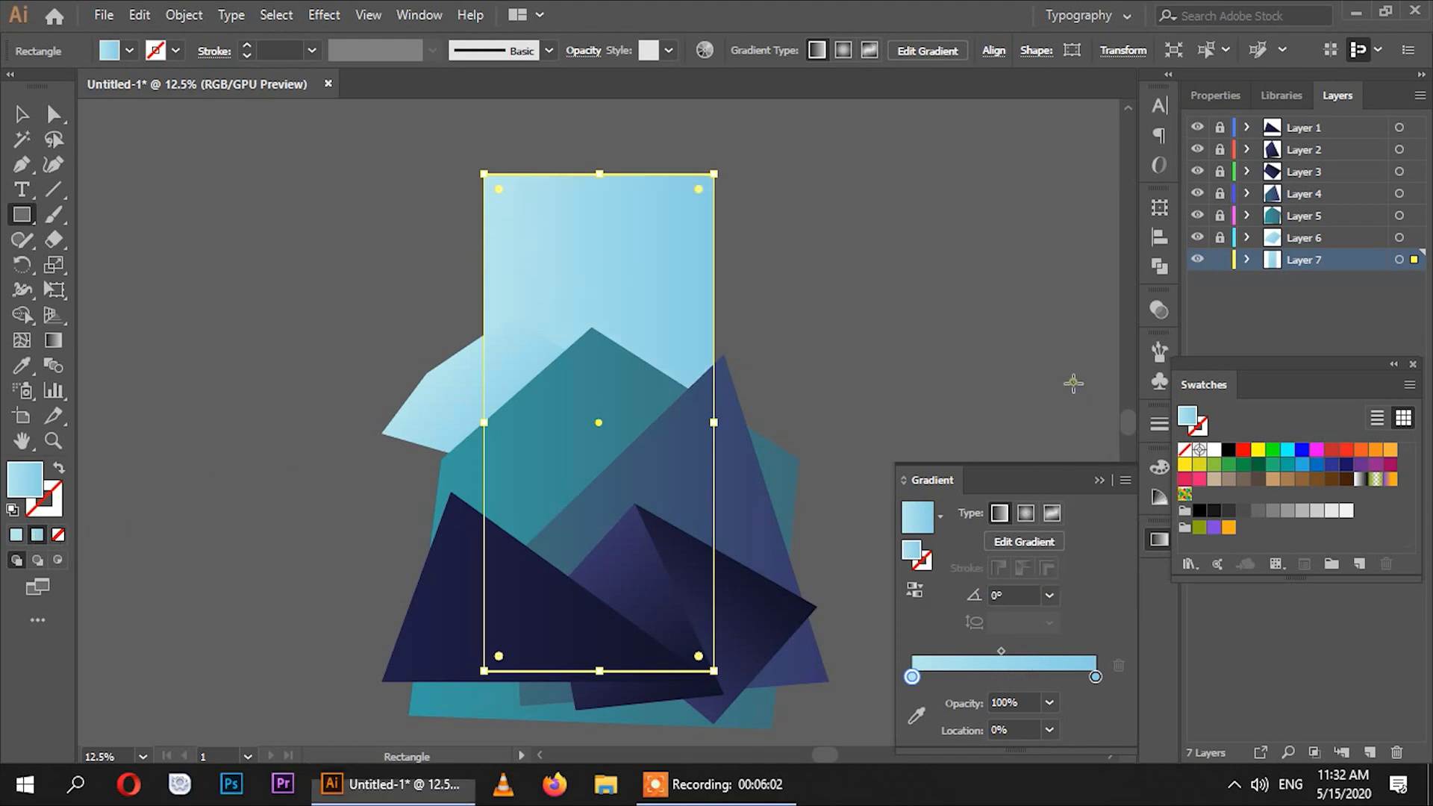
{"action": "left_click", "coordinate": [1051, 595]}
{"action": "left_click", "coordinate": [1076, 485]}
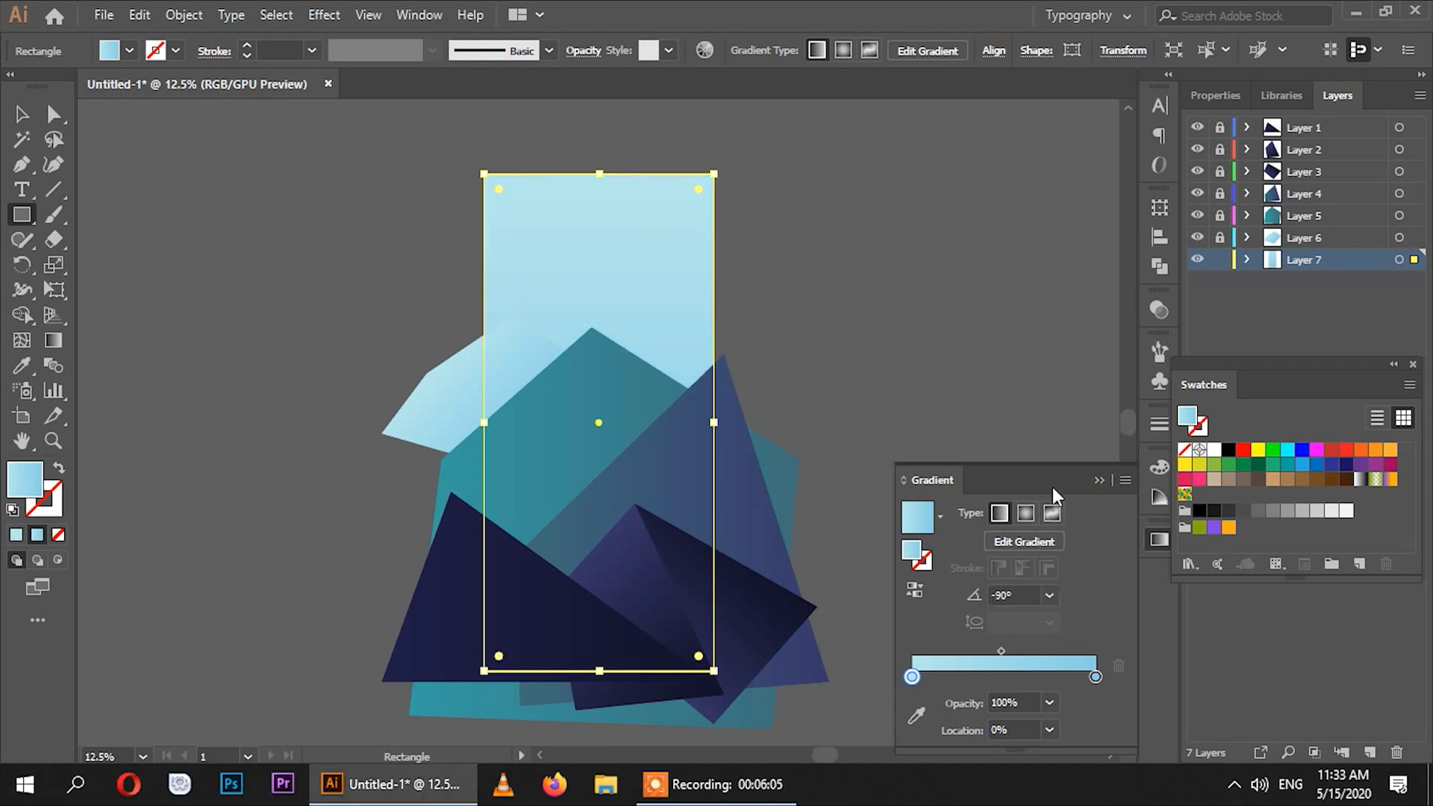
Colour the right gradient stop a teal shade.
{"action": "left_click", "coordinate": [1095, 676]}
{"action": "double_click", "coordinate": [912, 553]}
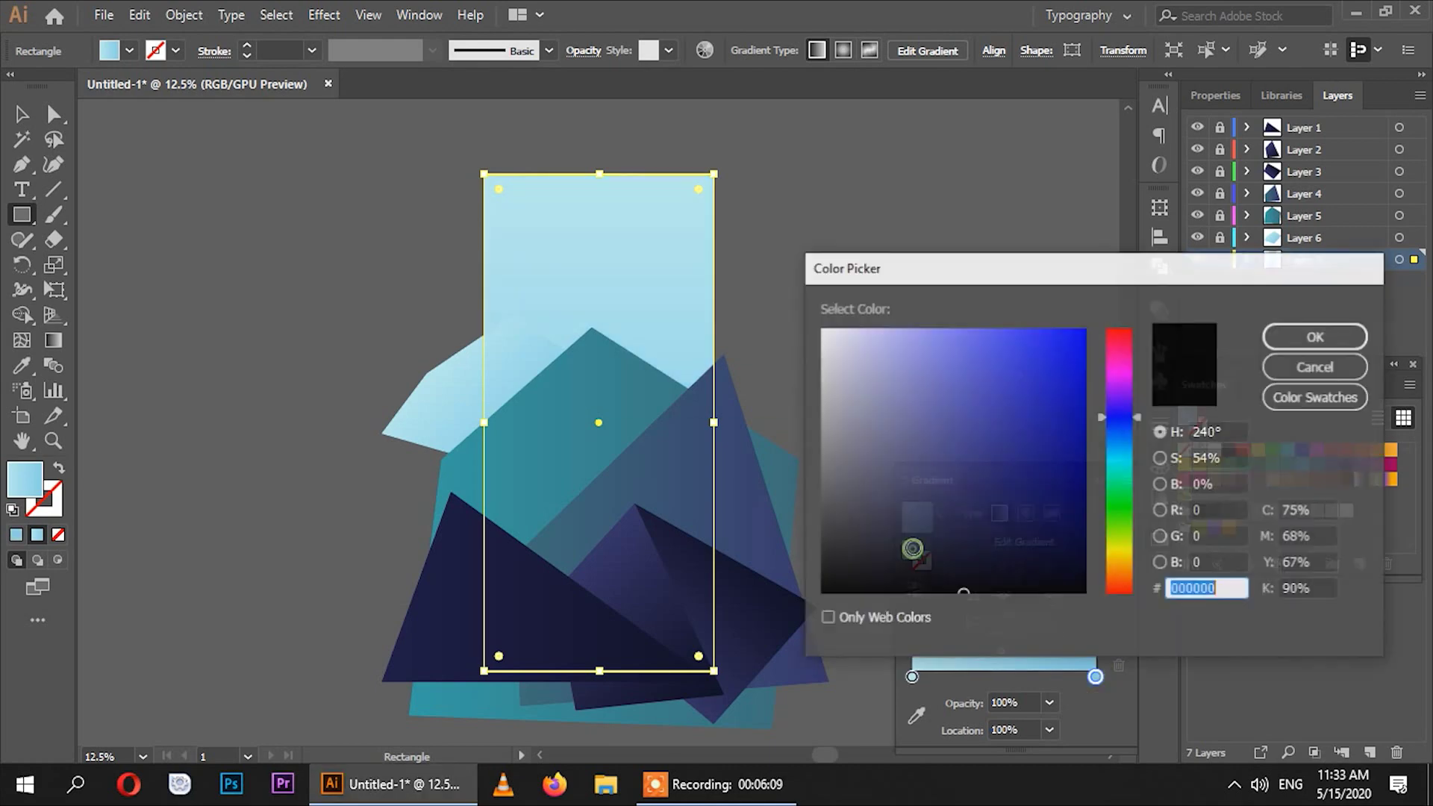
{"action": "left_click_drag", "start_coordinate": [1120, 417], "coordinate": [1122, 454]}
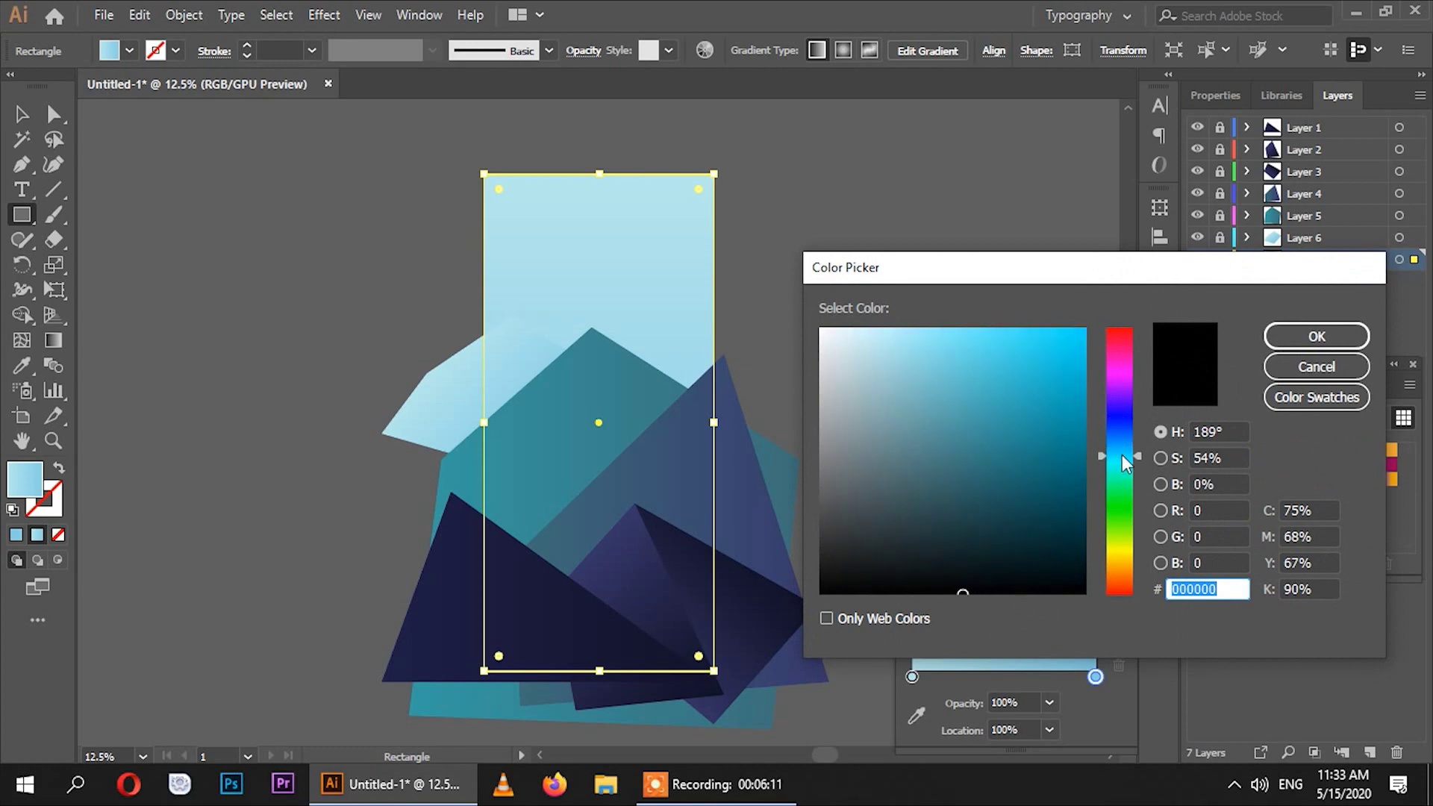
{"action": "left_click_drag", "start_coordinate": [1021, 359], "coordinate": [973, 386]}
{"action": "left_click_drag", "start_coordinate": [1117, 457], "coordinate": [1118, 468]}
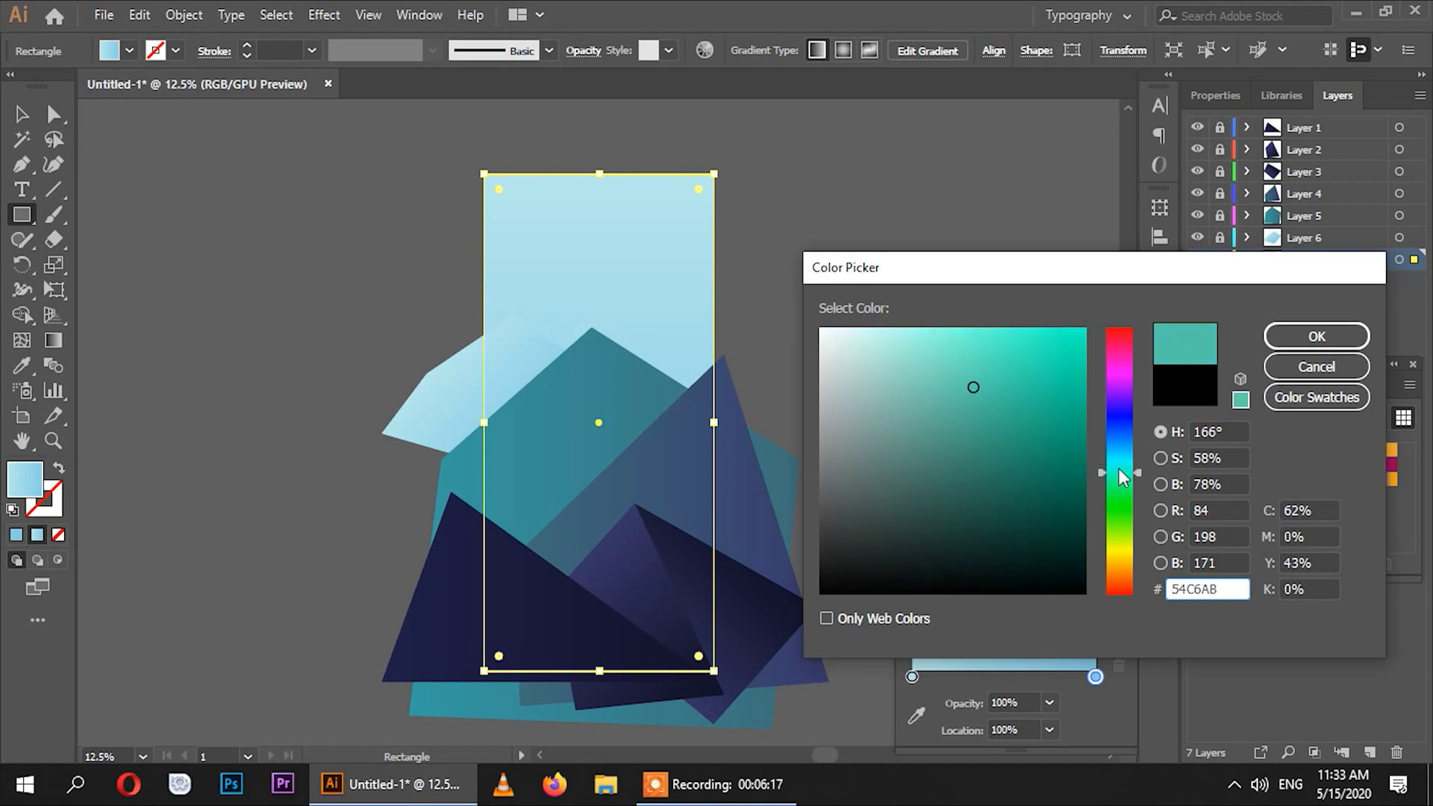
{"action": "left_click", "coordinate": [1009, 370]}
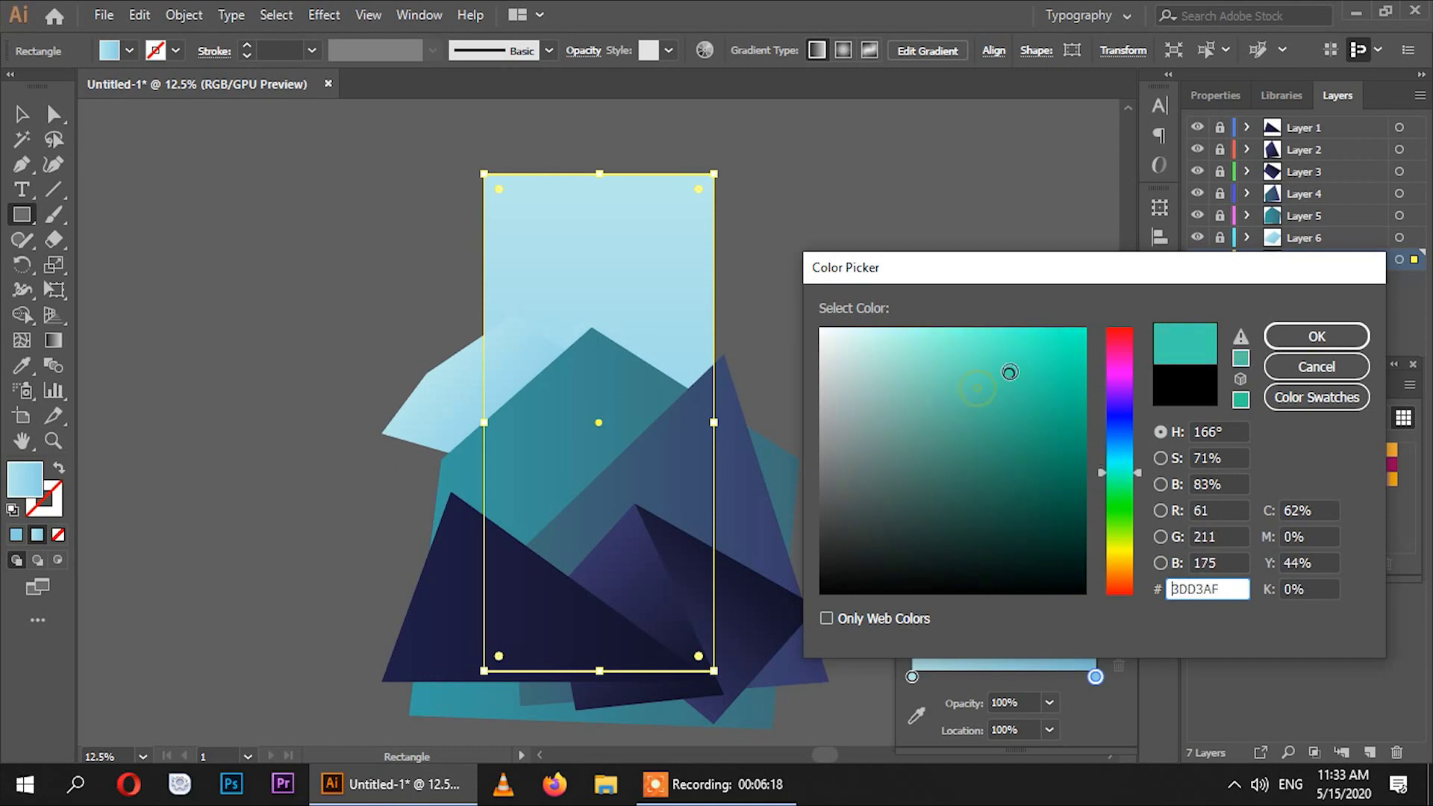
{"action": "left_click", "coordinate": [1286, 343]}
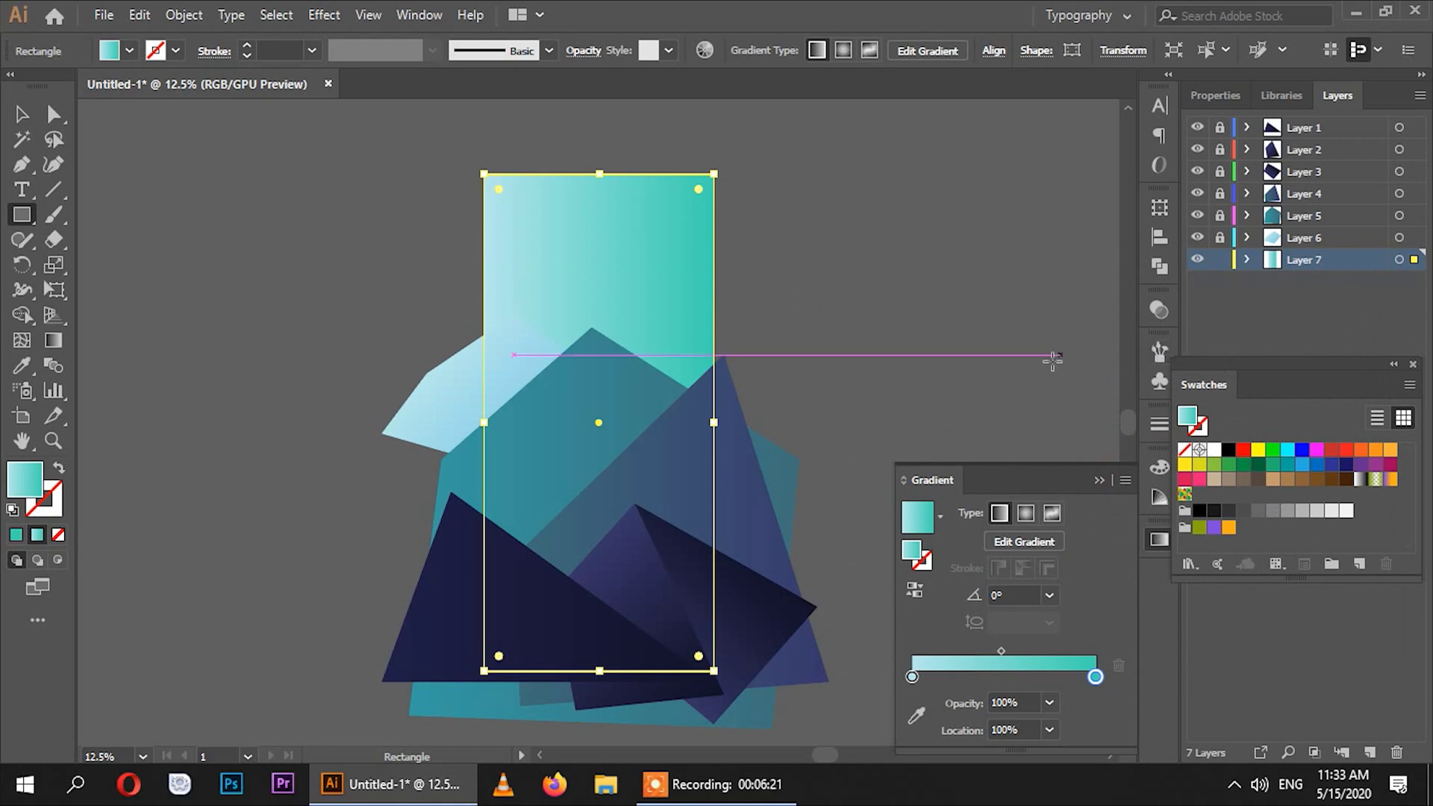
Colour the left gradient stop a light teal.
{"action": "left_click", "coordinate": [912, 676]}
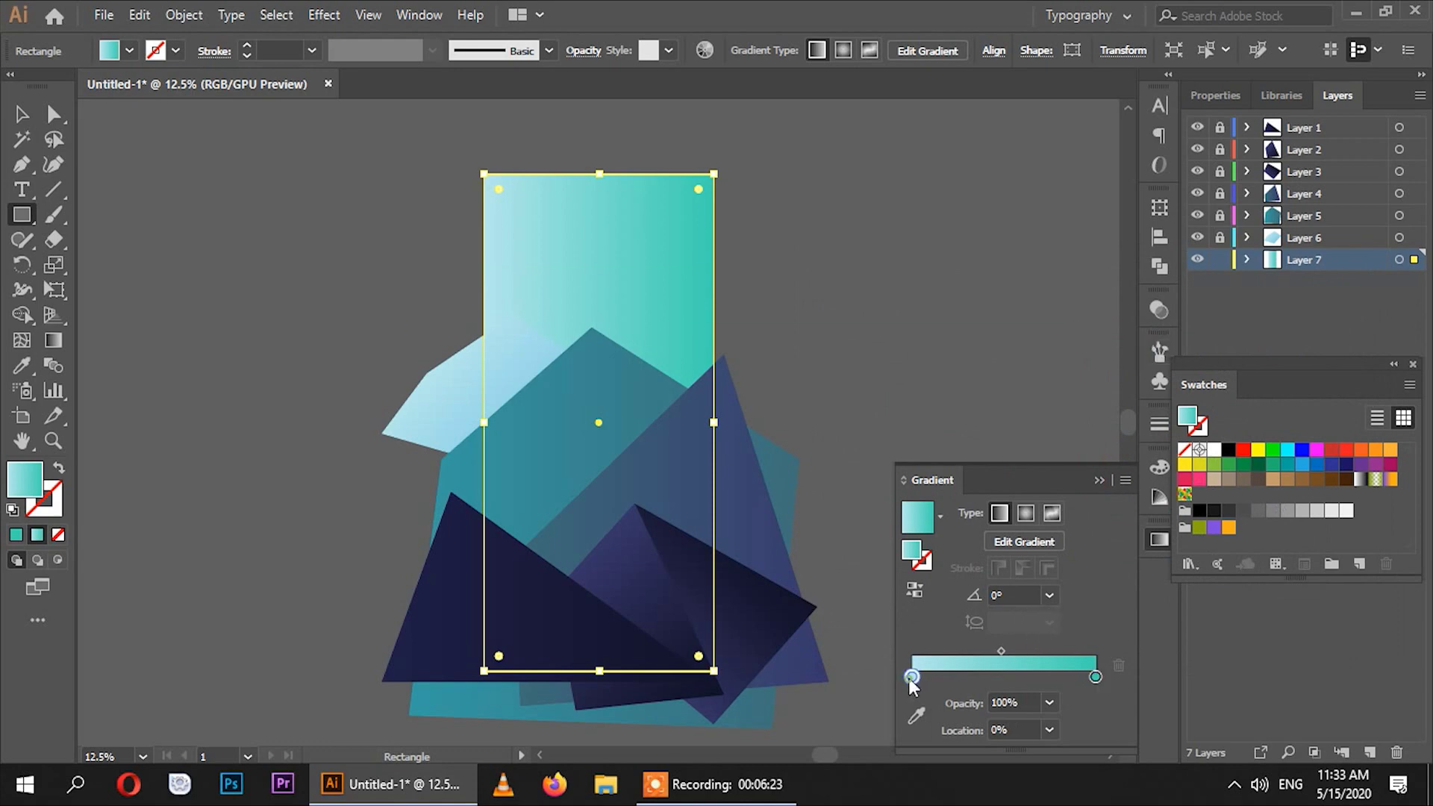
{"action": "double_click", "coordinate": [913, 548]}
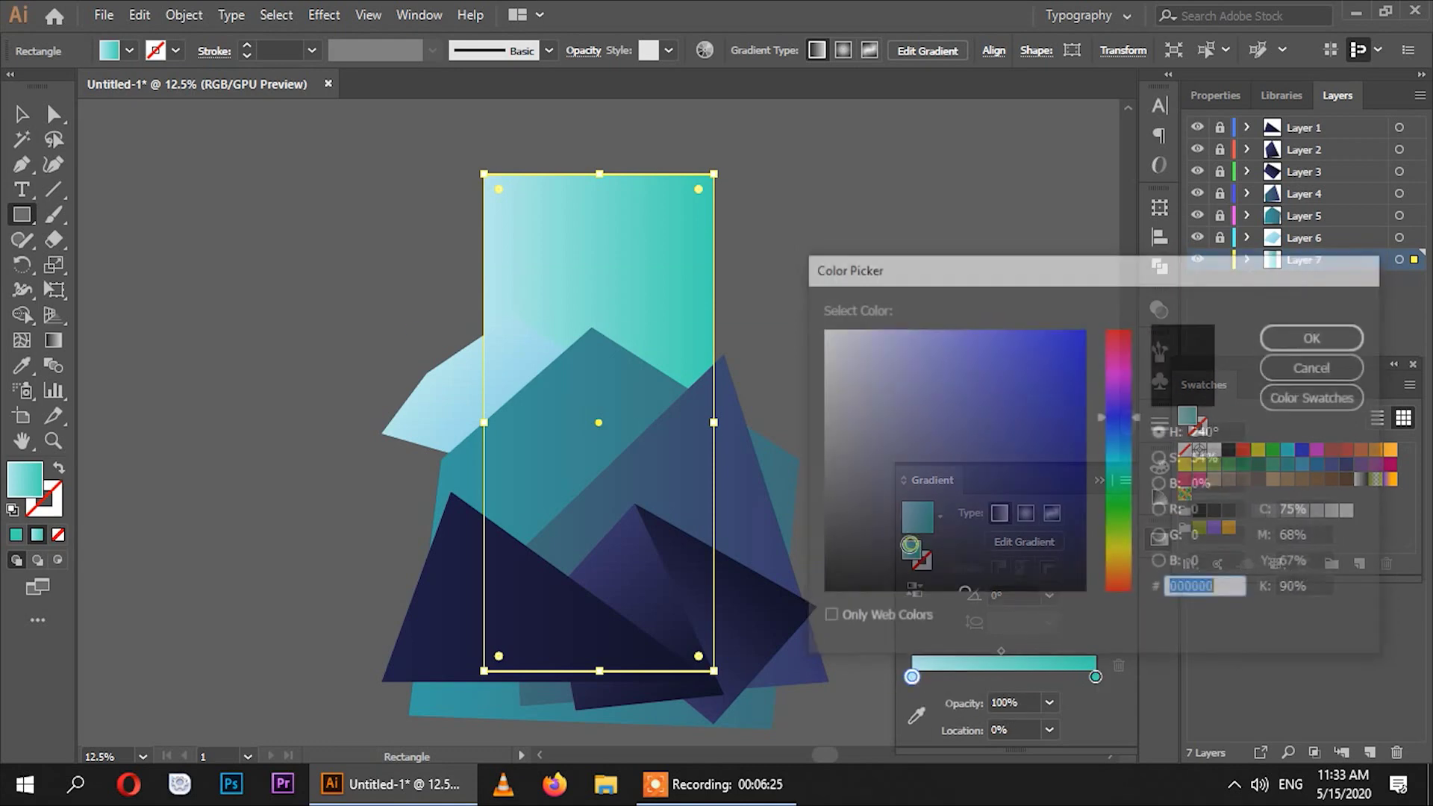
{"action": "left_click_drag", "start_coordinate": [1120, 449], "coordinate": [1122, 467]}
{"action": "left_click_drag", "start_coordinate": [991, 371], "coordinate": [921, 330]}
{"action": "left_click", "coordinate": [1303, 342]}
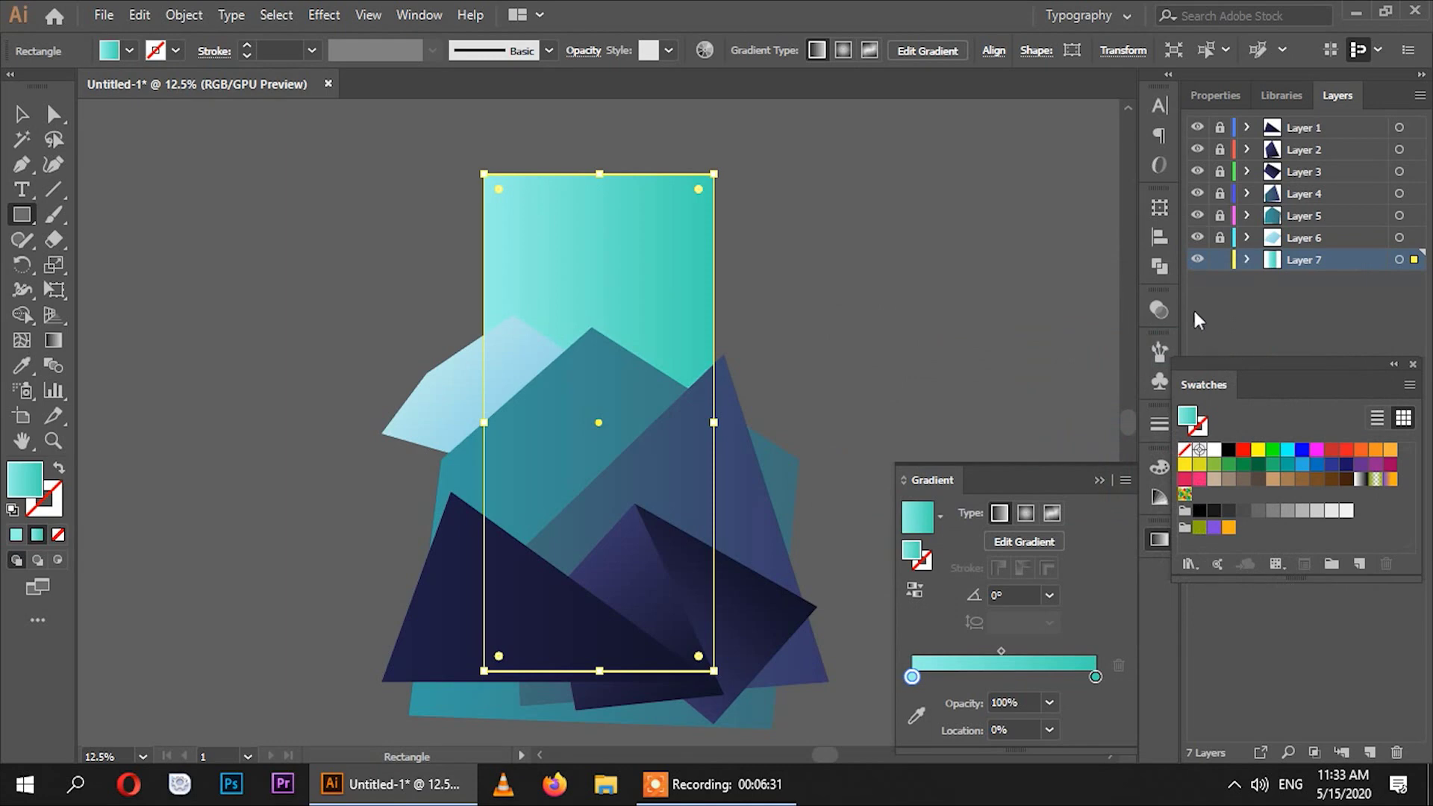
Set the sky gradient angle to 90° and deselect the rectangle.
{"action": "left_click", "coordinate": [1049, 594]}
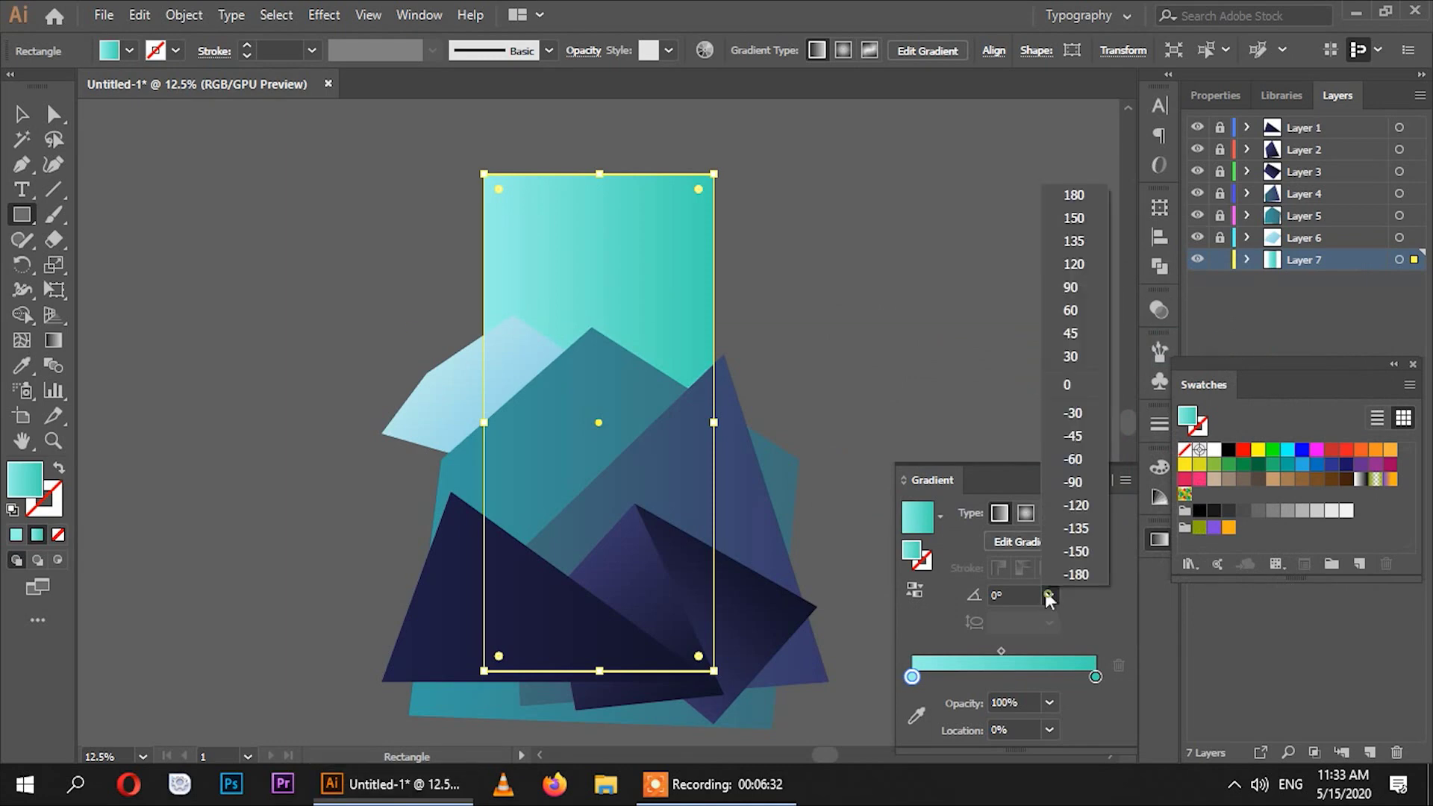
{"action": "left_click", "coordinate": [1072, 288]}
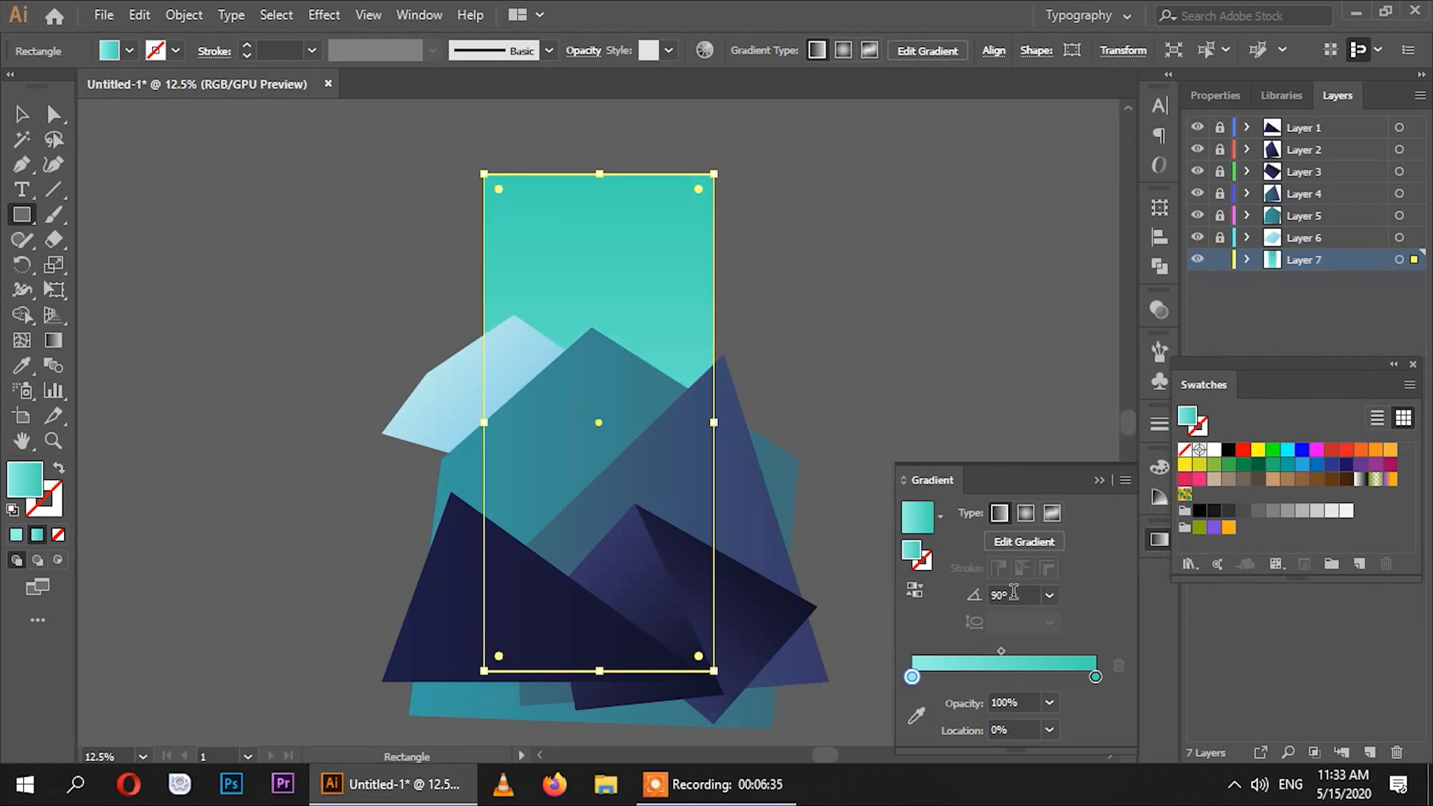
{"action": "left_click", "coordinate": [1159, 539]}
{"action": "key", "text": "v"}
{"action": "key", "text": "ctrl+shift+a"}
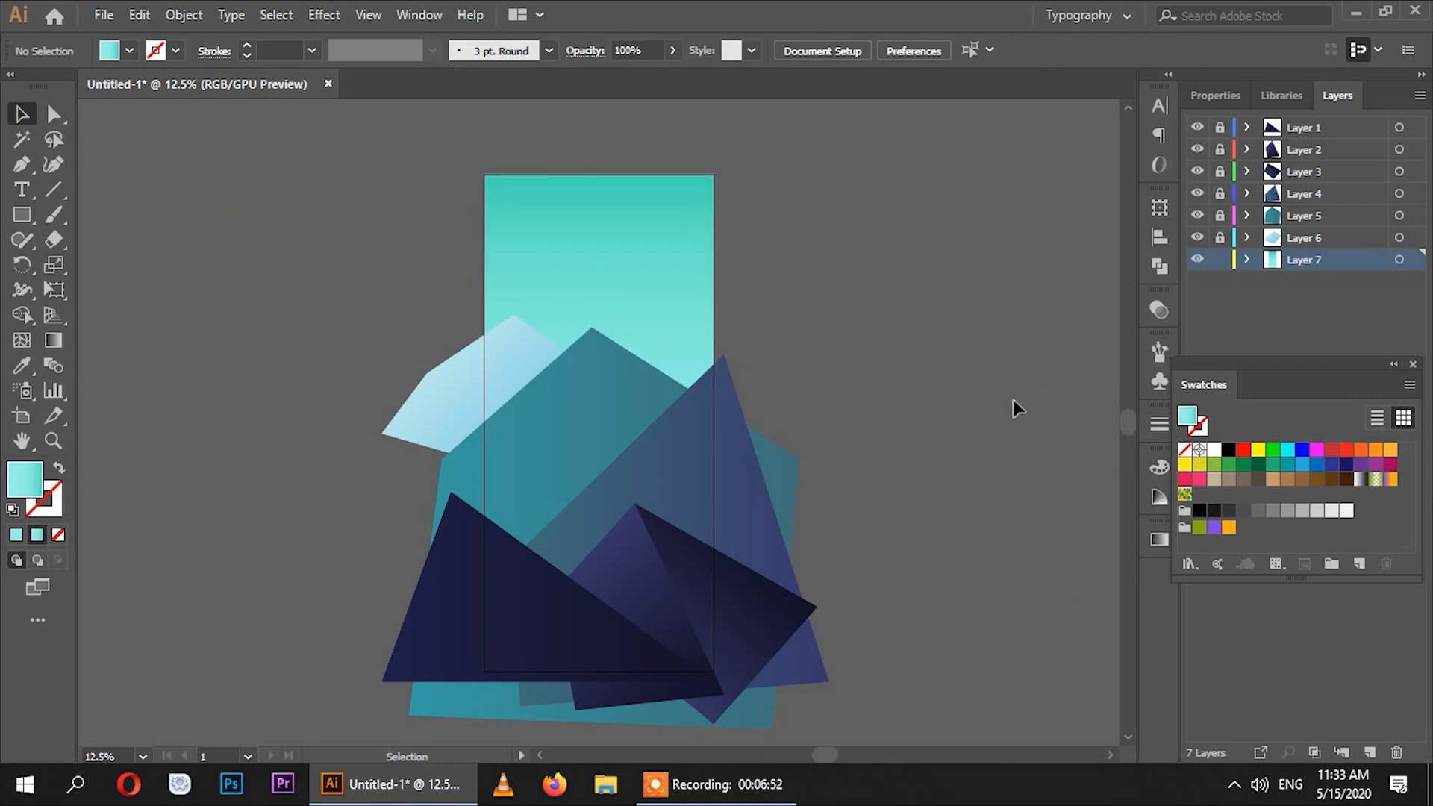
Add Layer 8 above the locked sky Layer 7 and zoom to the upper sky.
{"action": "left_click", "coordinate": [1381, 750]}
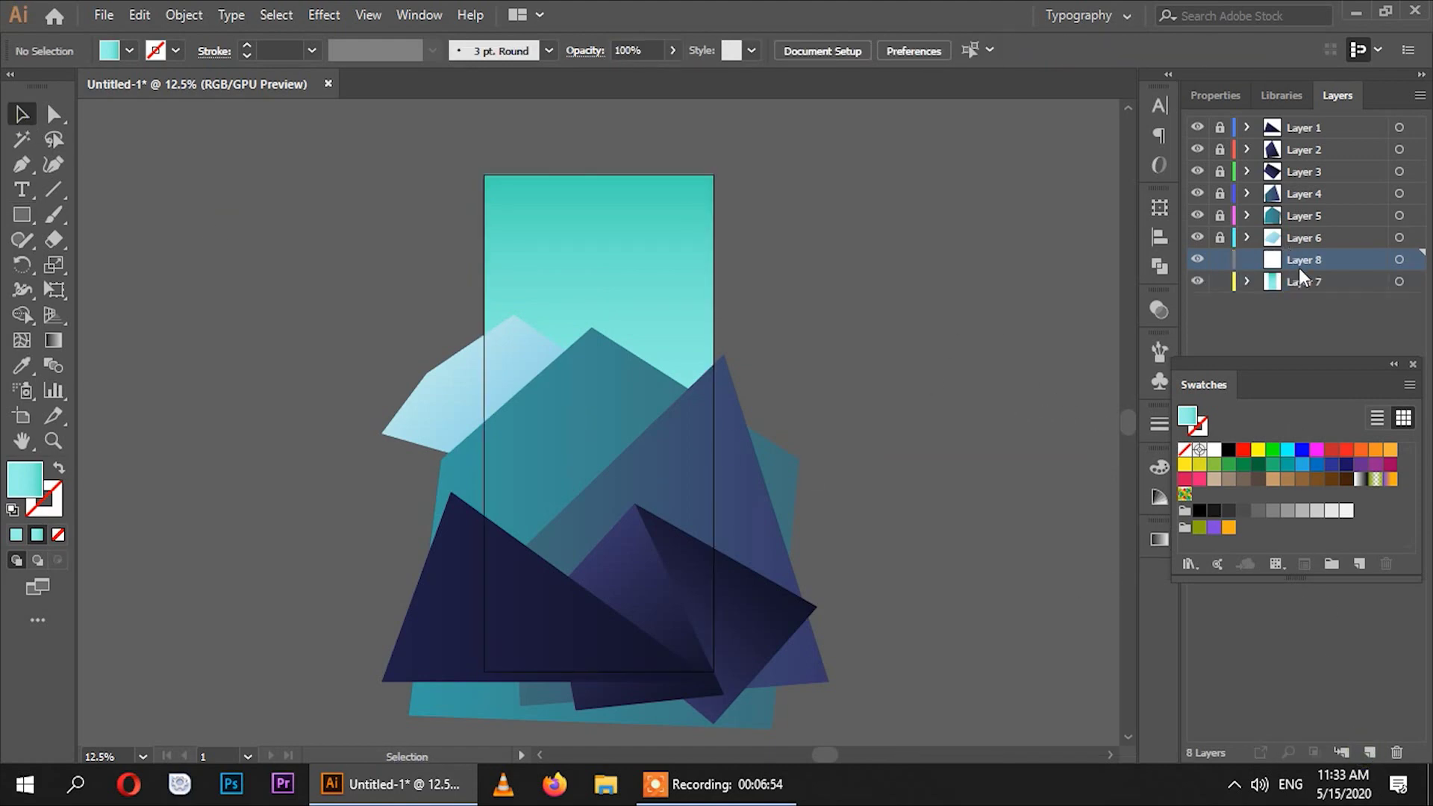
{"action": "left_click", "coordinate": [1219, 260]}
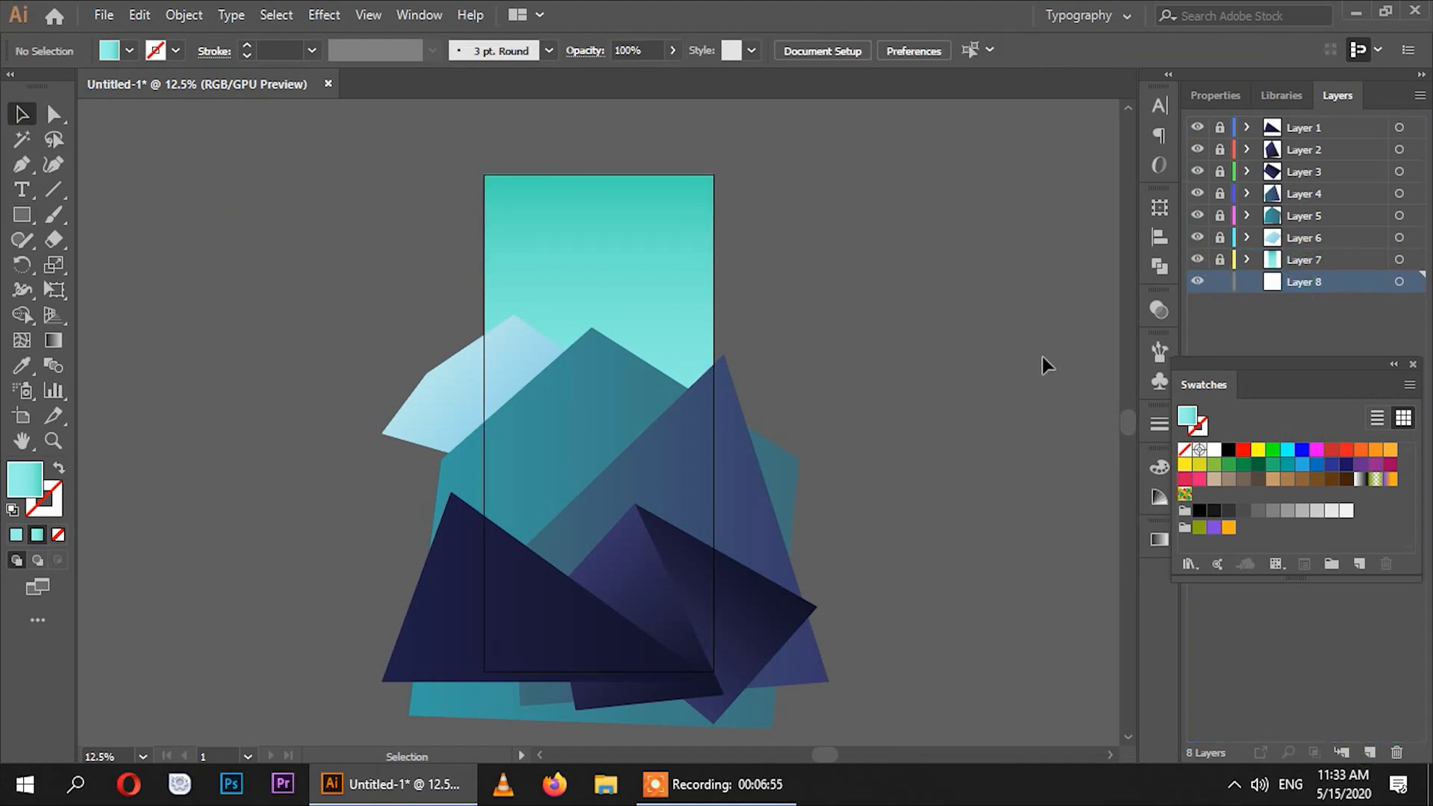
{"action": "left_click", "coordinate": [22, 215]}
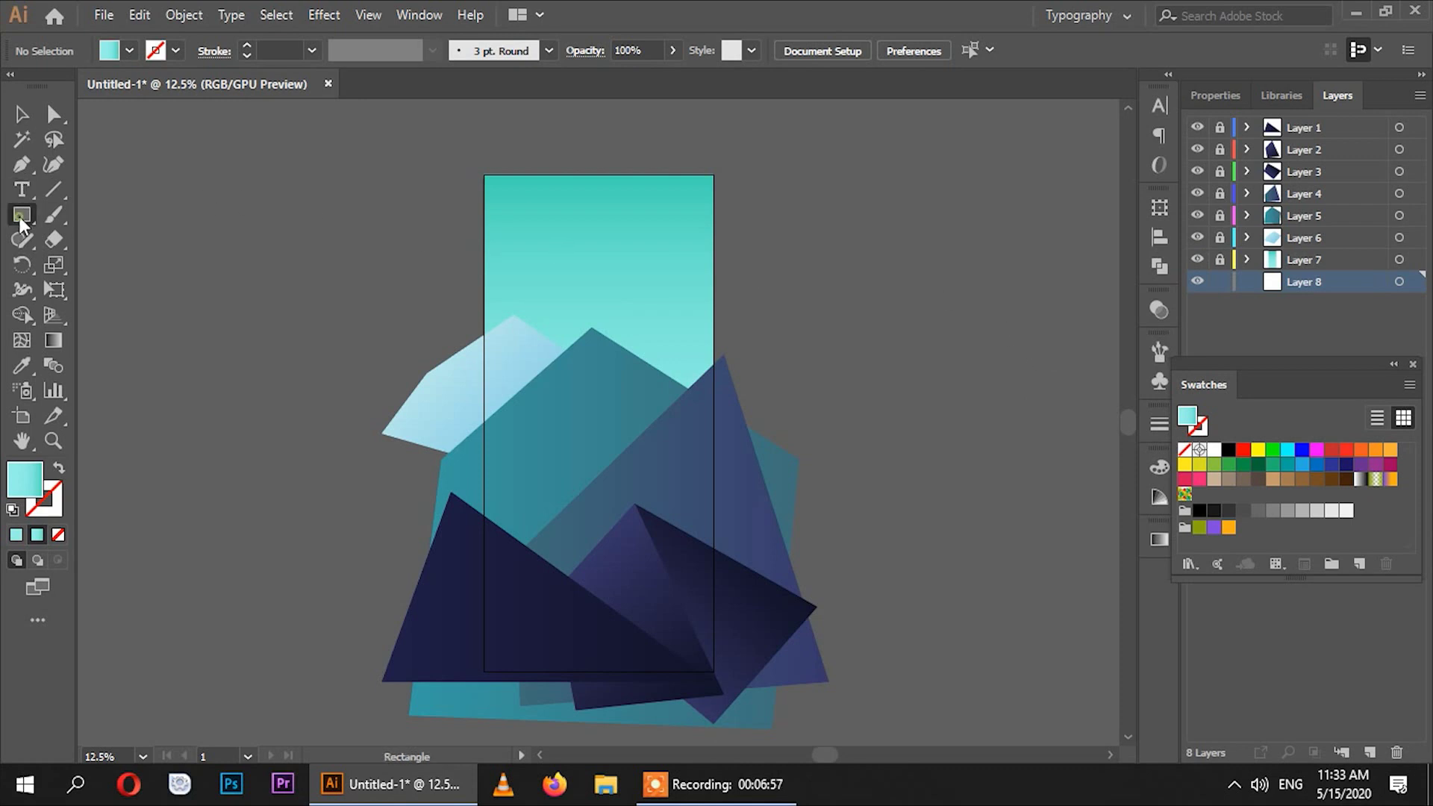
{"action": "left_click", "coordinate": [89, 264]}
{"action": "key", "text": "ctrl+plus"}
{"action": "key", "text": "ctrl+plus"}
{"action": "key", "text": "ctrl+plus"}
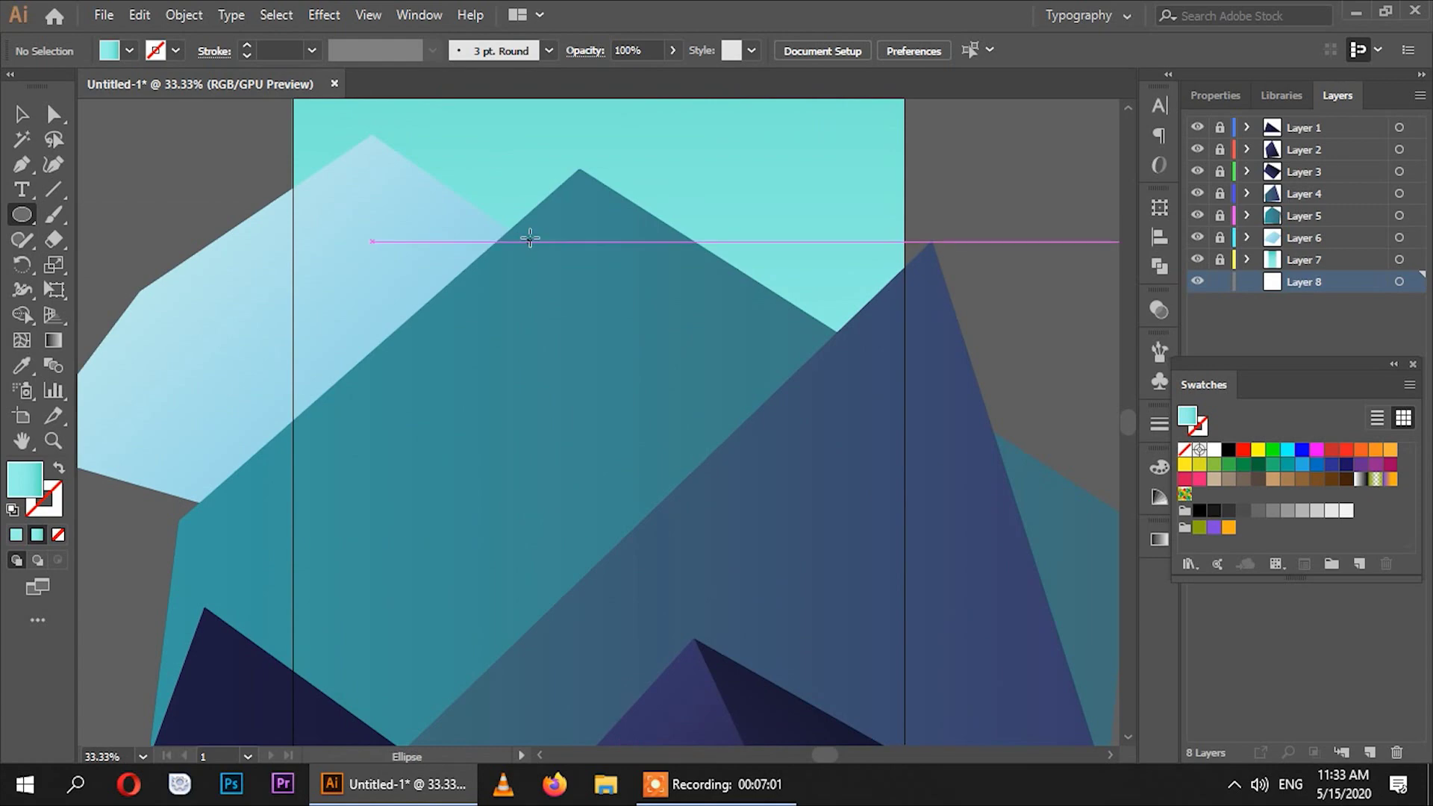
{"action": "left_click_drag", "start_coordinate": [812, 213], "coordinate": [880, 594]}
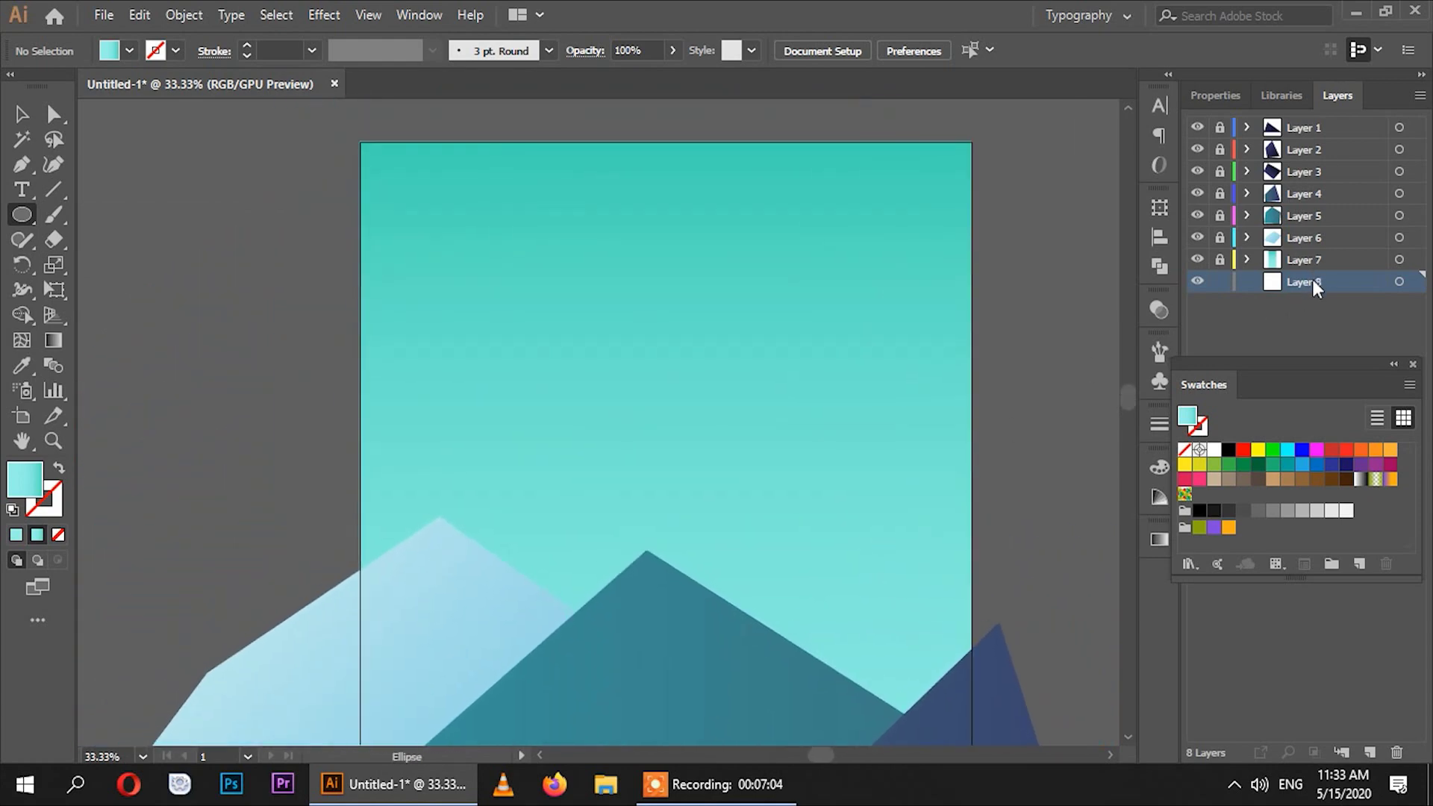
{"action": "left_click_drag", "start_coordinate": [1306, 282], "coordinate": [1312, 258]}
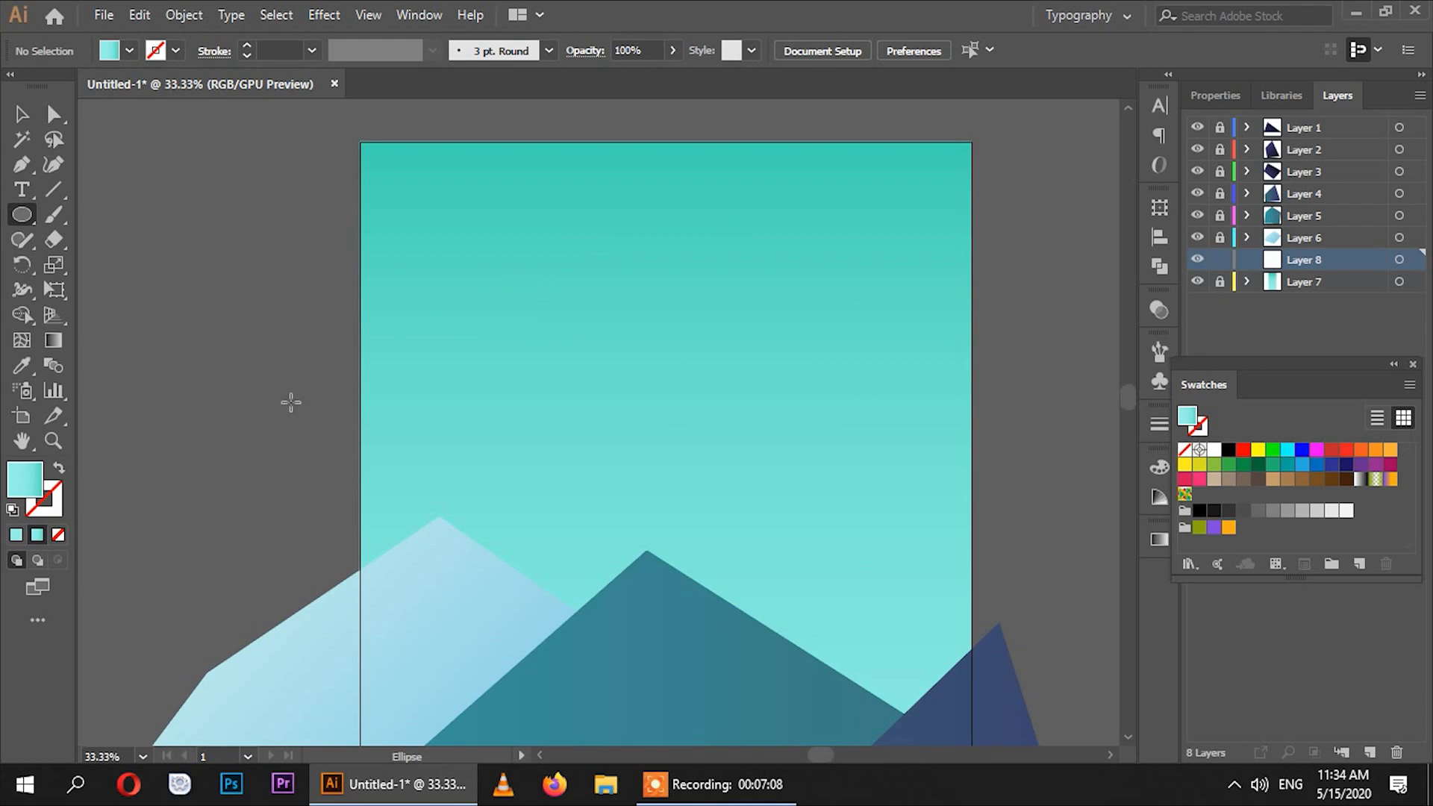
Set a pale cyan fill and draw a 210 px circle in the upper sky.
{"action": "left_click", "coordinate": [16, 534]}
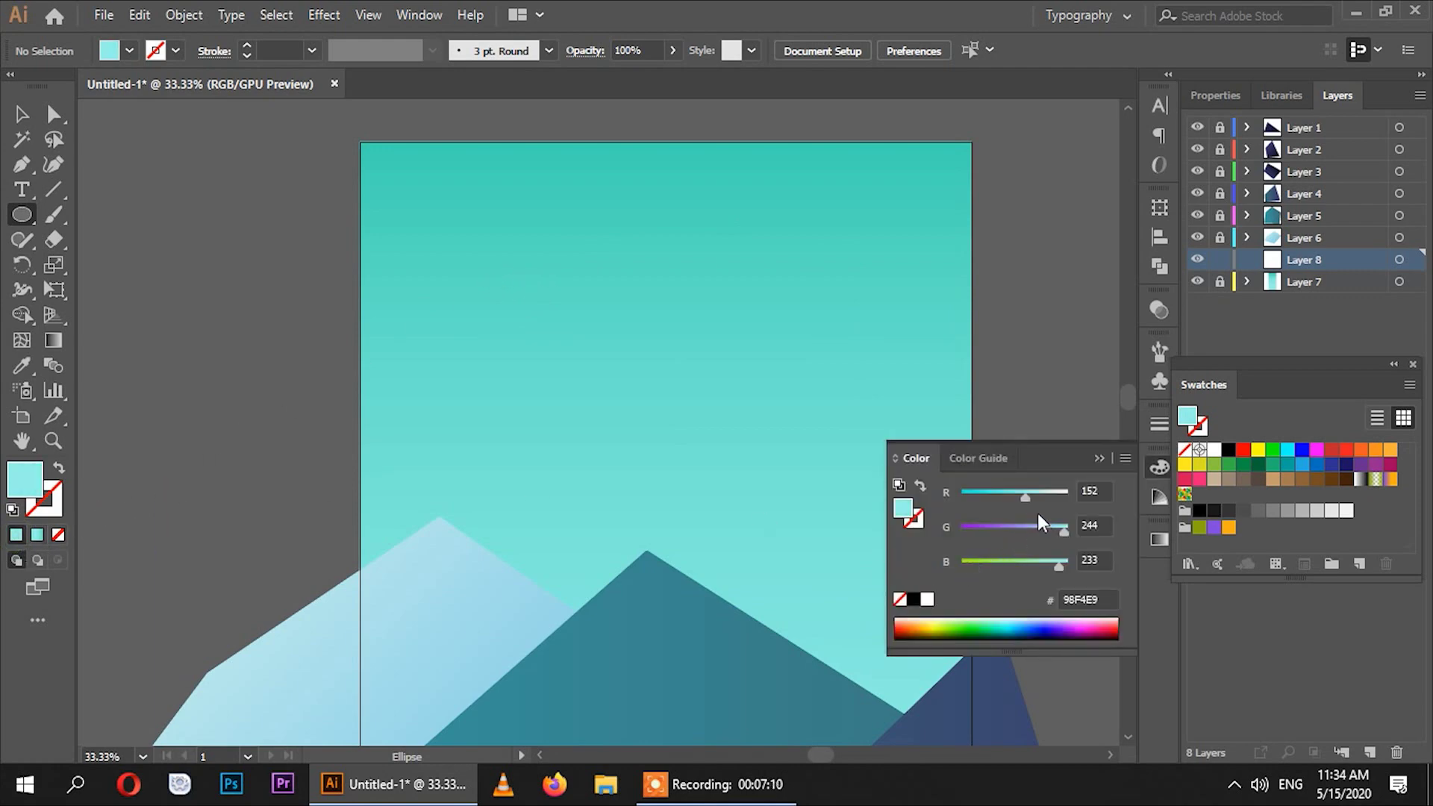
{"action": "left_click_drag", "start_coordinate": [1027, 495], "coordinate": [1060, 494]}
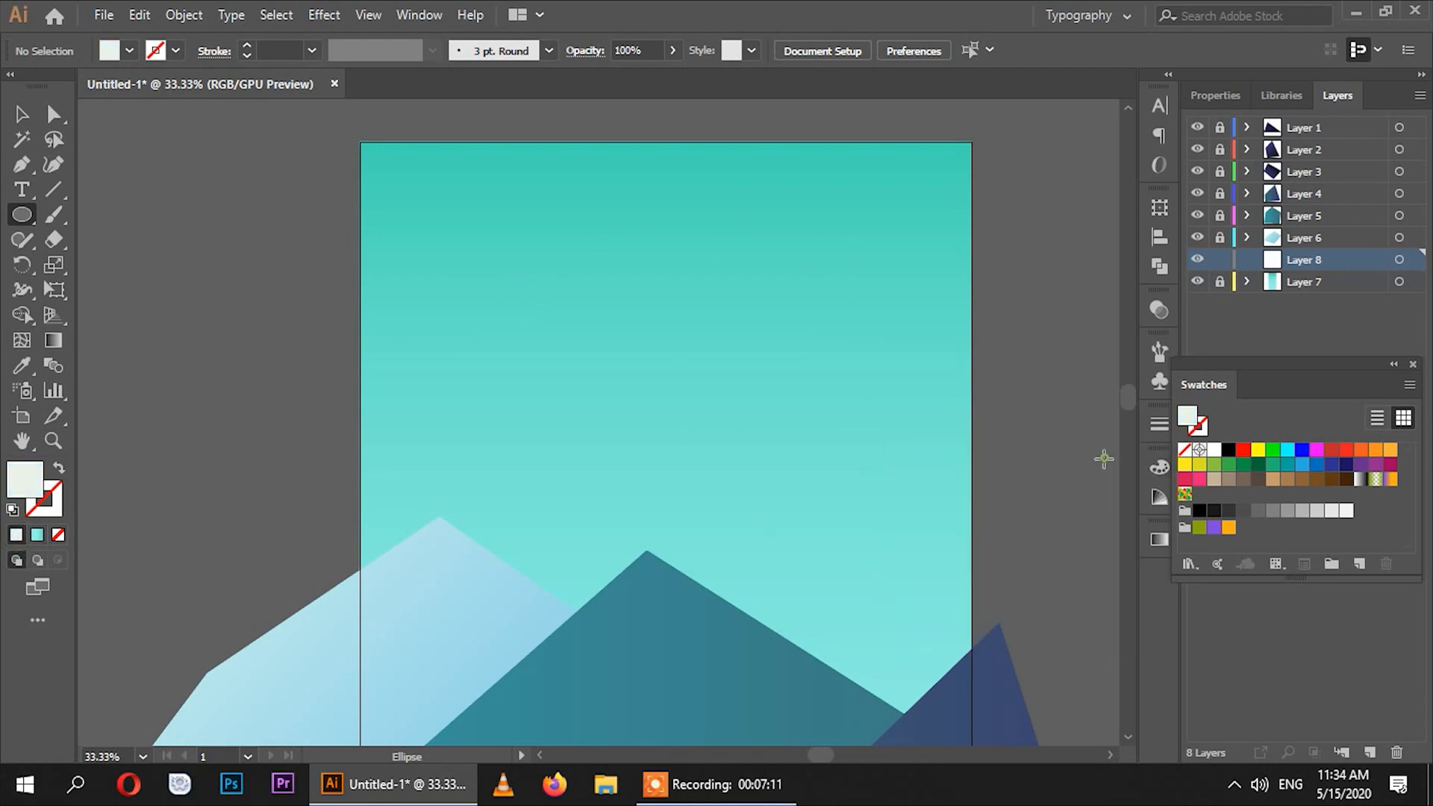
{"action": "left_click", "coordinate": [1156, 497]}
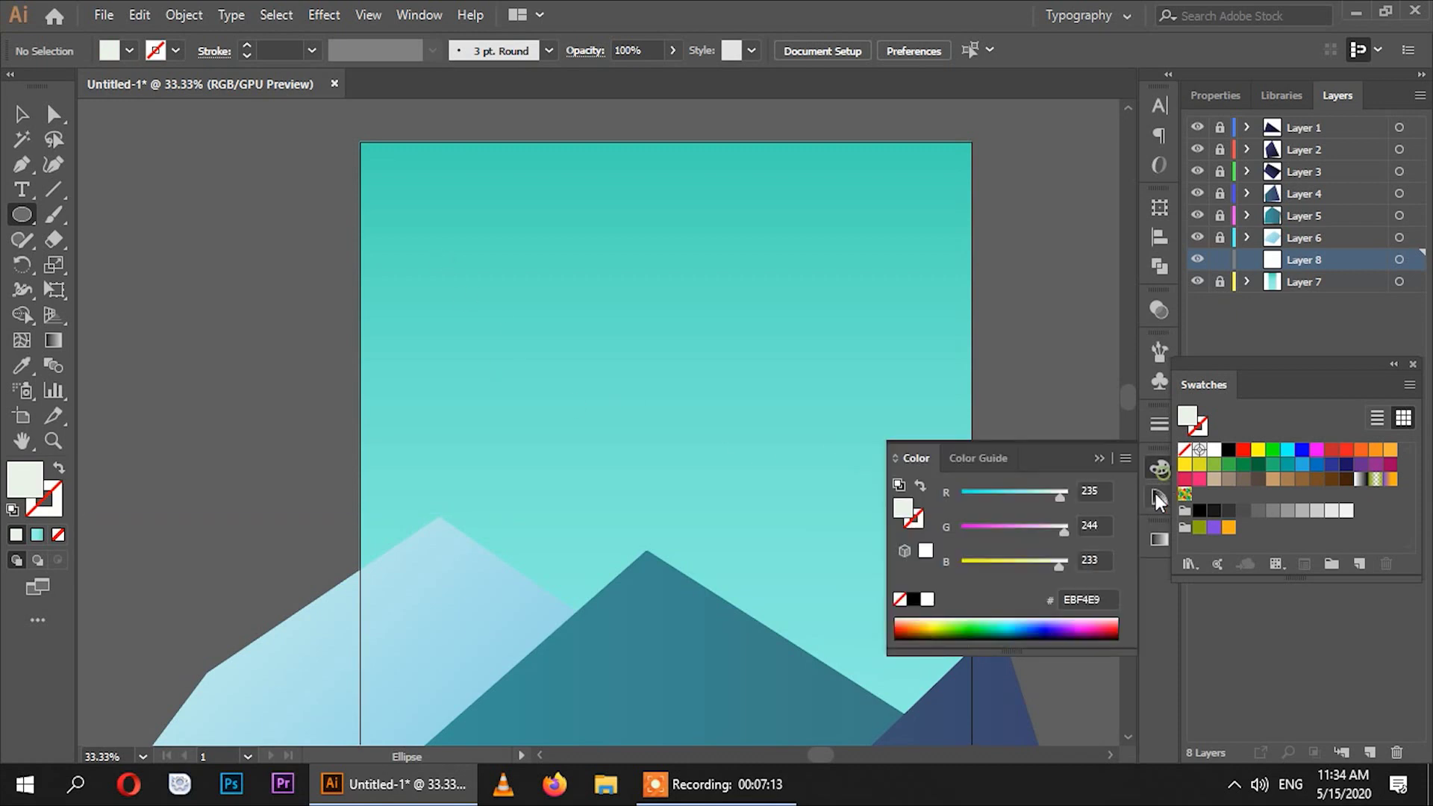
{"action": "left_click_drag", "start_coordinate": [1056, 502], "coordinate": [1042, 499]}
{"action": "left_click", "coordinate": [1098, 459]}
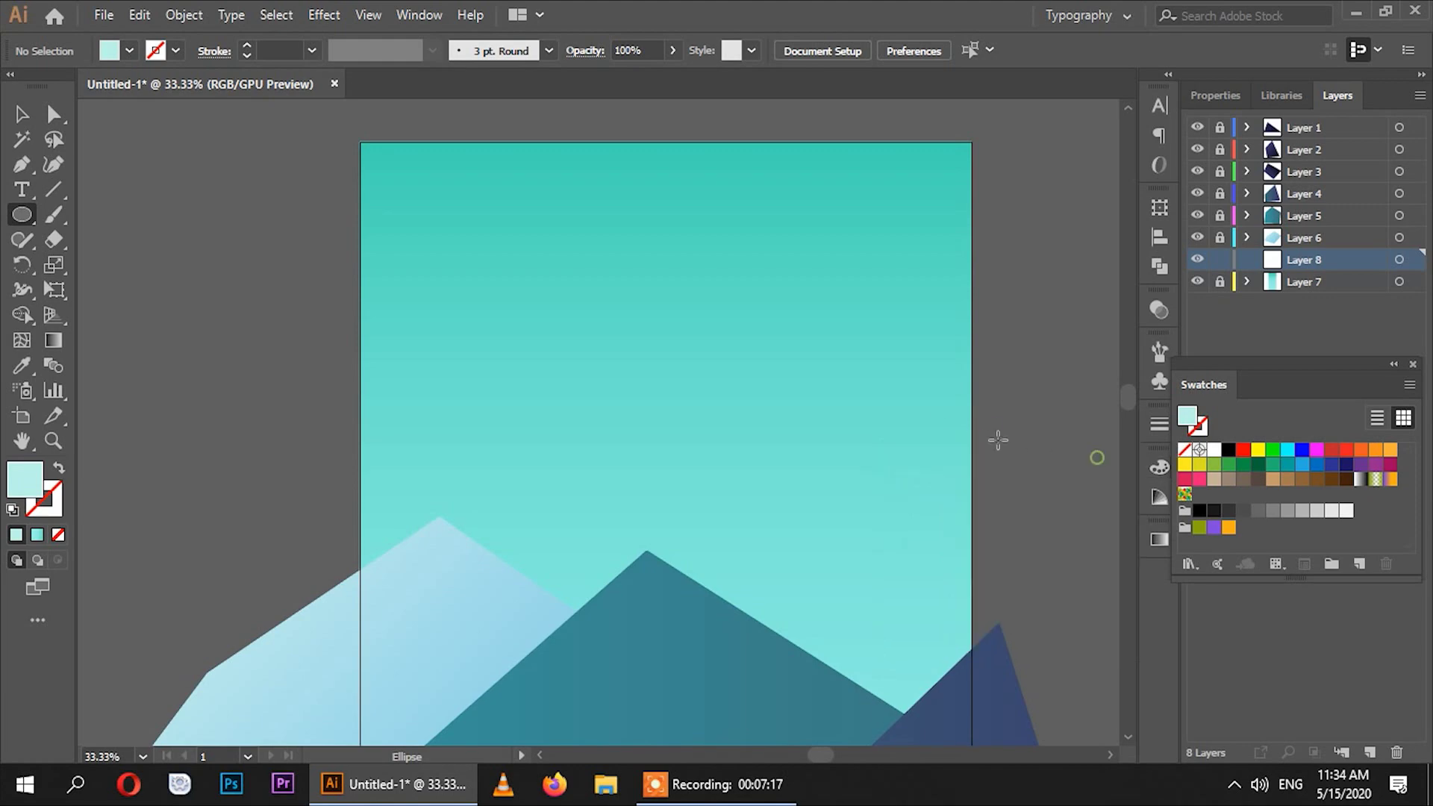
{"action": "left_click_drag", "start_coordinate": [526, 281], "coordinate": [641, 387]}
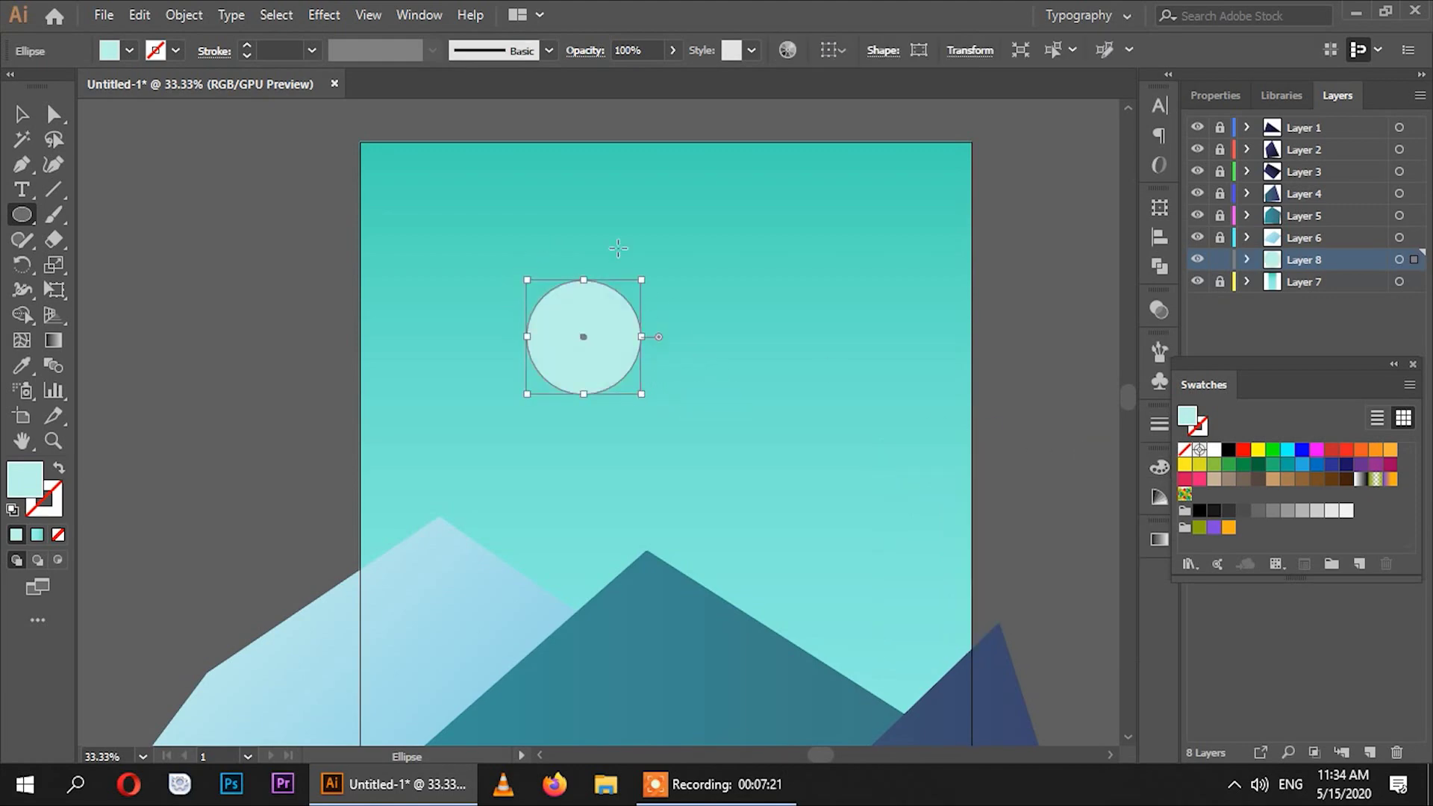
Duplicate the circle offset up-right and select both overlapping circles.
{"action": "left_click", "coordinate": [21, 114]}
{"action": "mouse_move", "coordinate": [601, 327]}
{"action": "left_mouse_down"}
{"action": "mouse_move", "coordinate": [634, 319]}
{"action": "mouse_move", "coordinate": [627, 293]}
{"action": "left_mouse_up"}
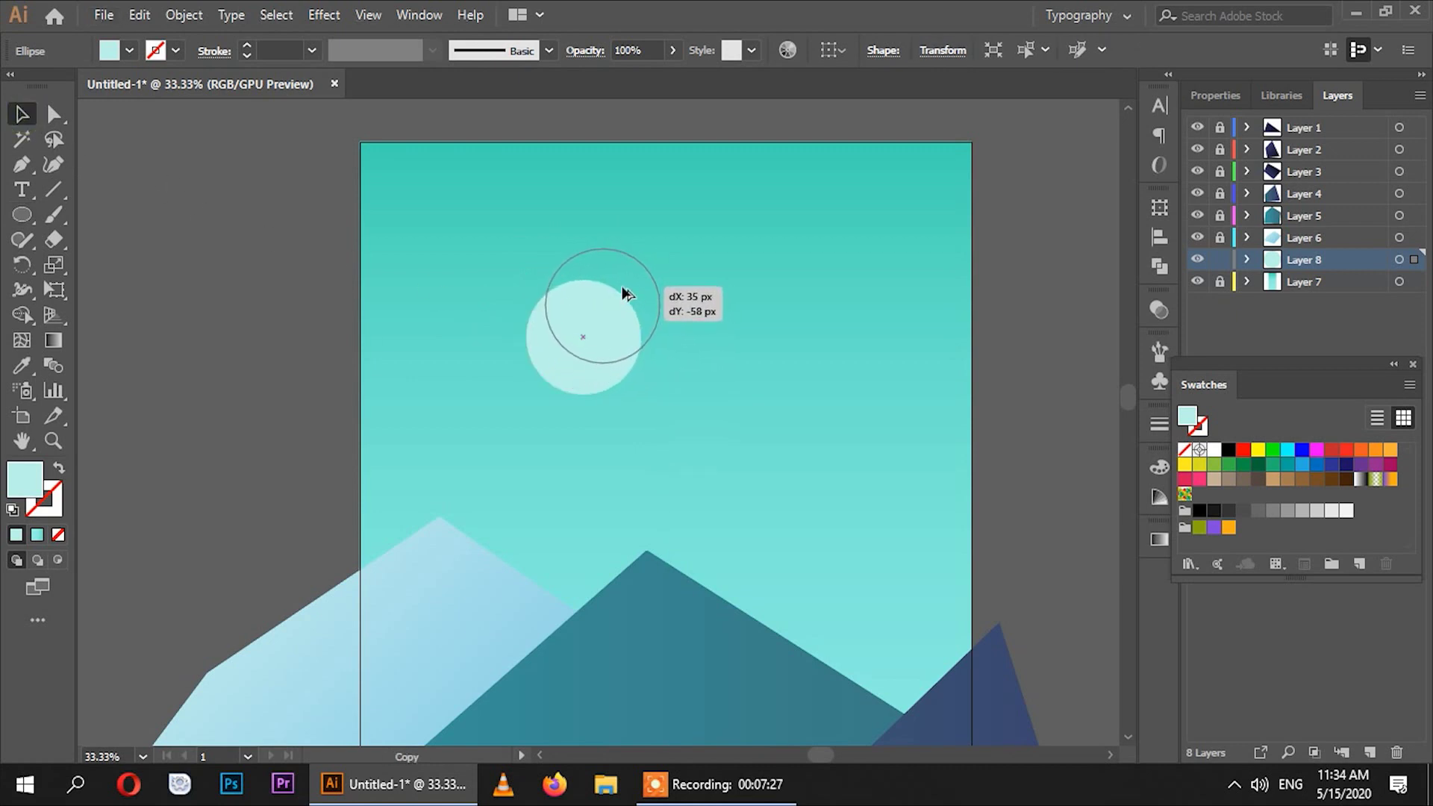
{"action": "left_click_drag", "start_coordinate": [627, 293], "coordinate": [626, 292]}
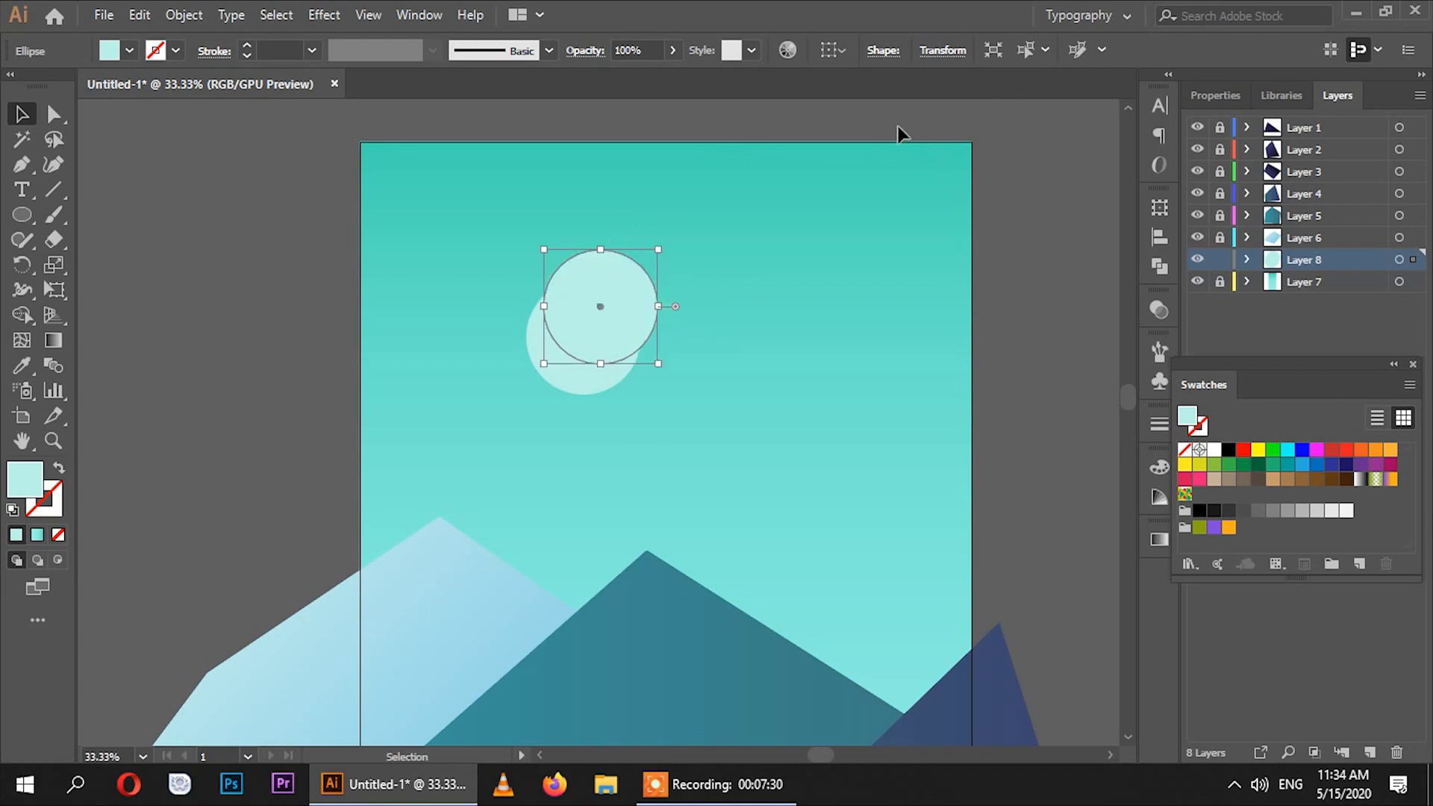
{"action": "left_click", "coordinate": [587, 392], "text": "ctrl"}
{"action": "left_click", "coordinate": [633, 286], "text": "shift"}
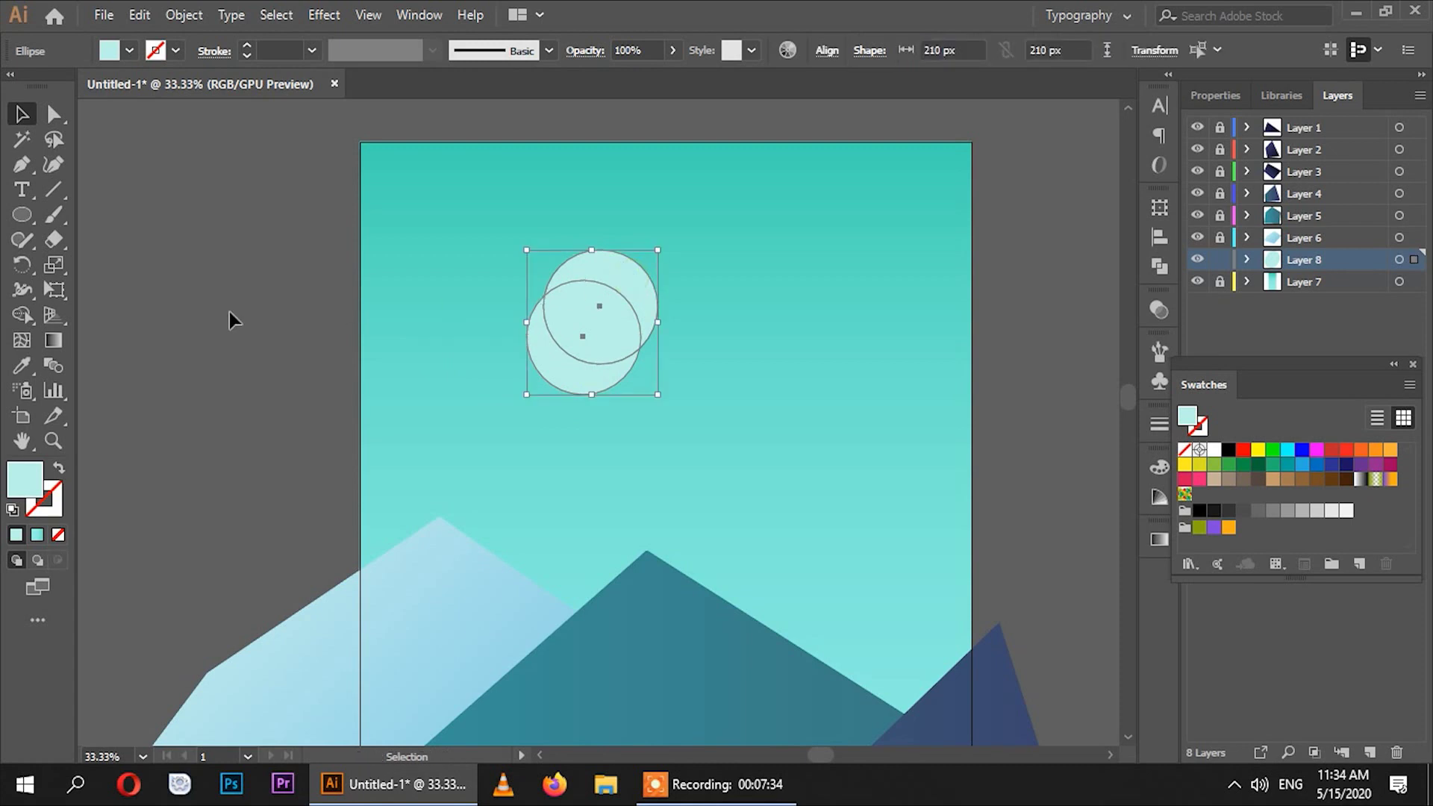
Carve a crescent with Shape Builder and move it down and right.
{"action": "left_click", "coordinate": [21, 315]}
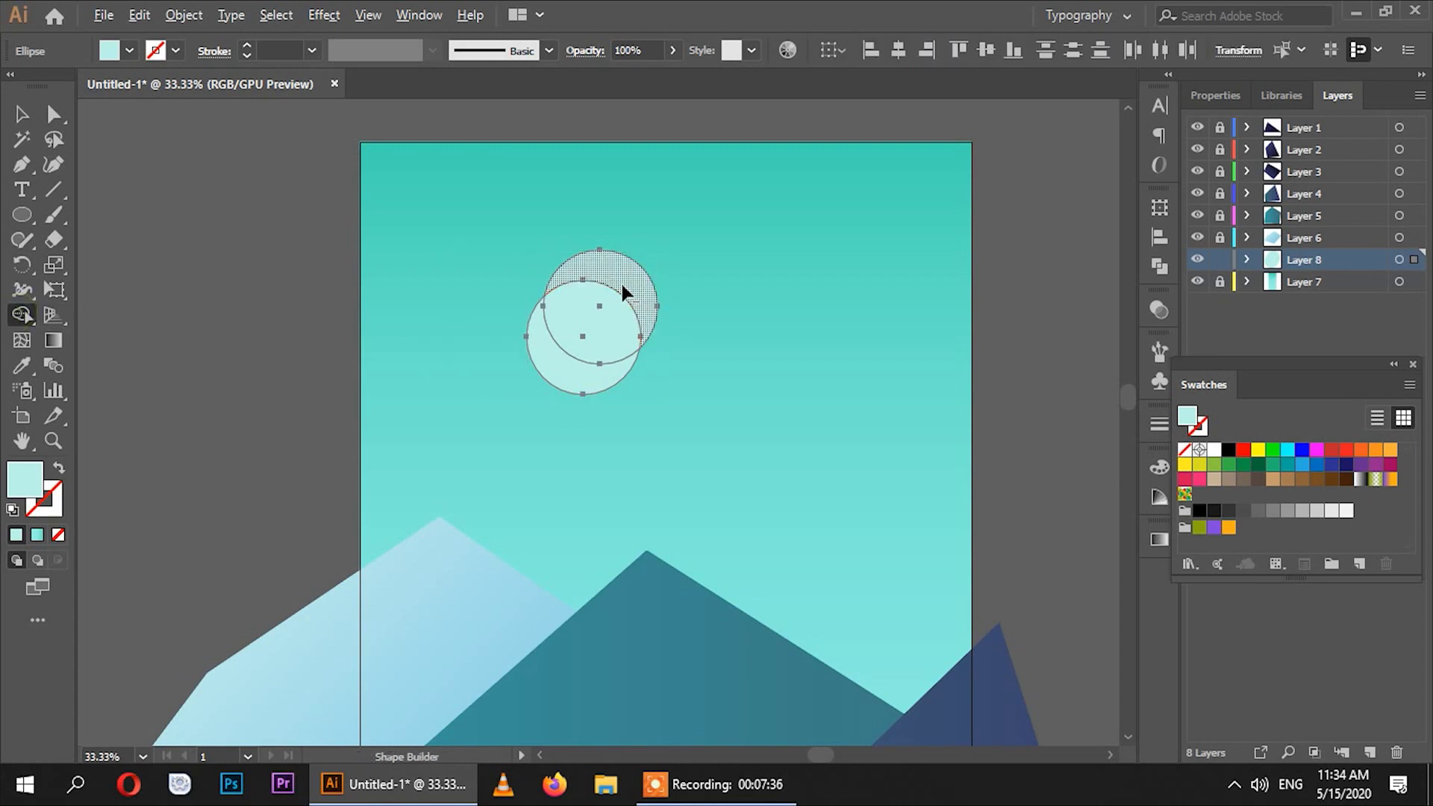
{"action": "left_click_drag", "start_coordinate": [620, 293], "coordinate": [601, 313]}
{"action": "left_click", "coordinate": [276, 336], "text": "ctrl"}
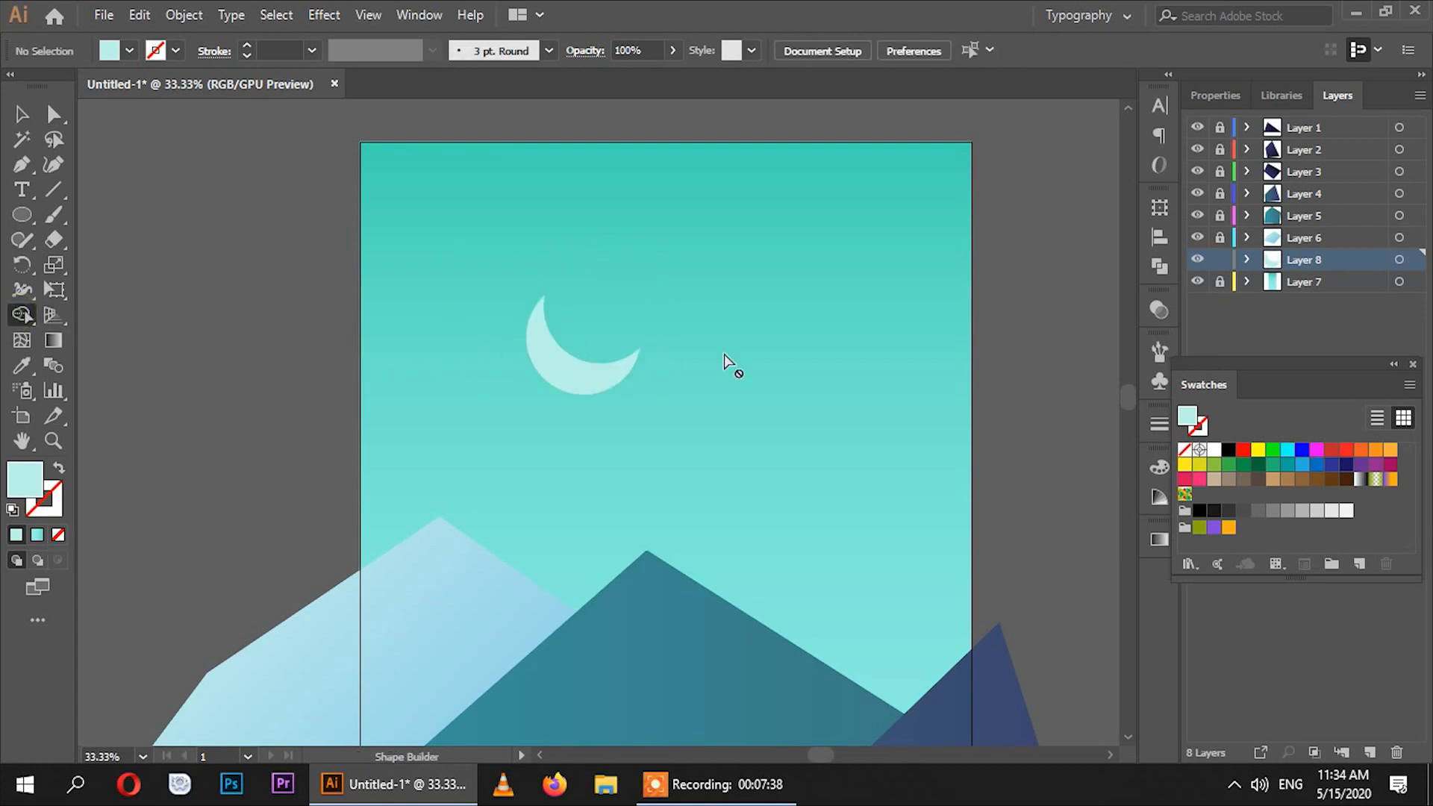
{"action": "left_click", "coordinate": [21, 114]}
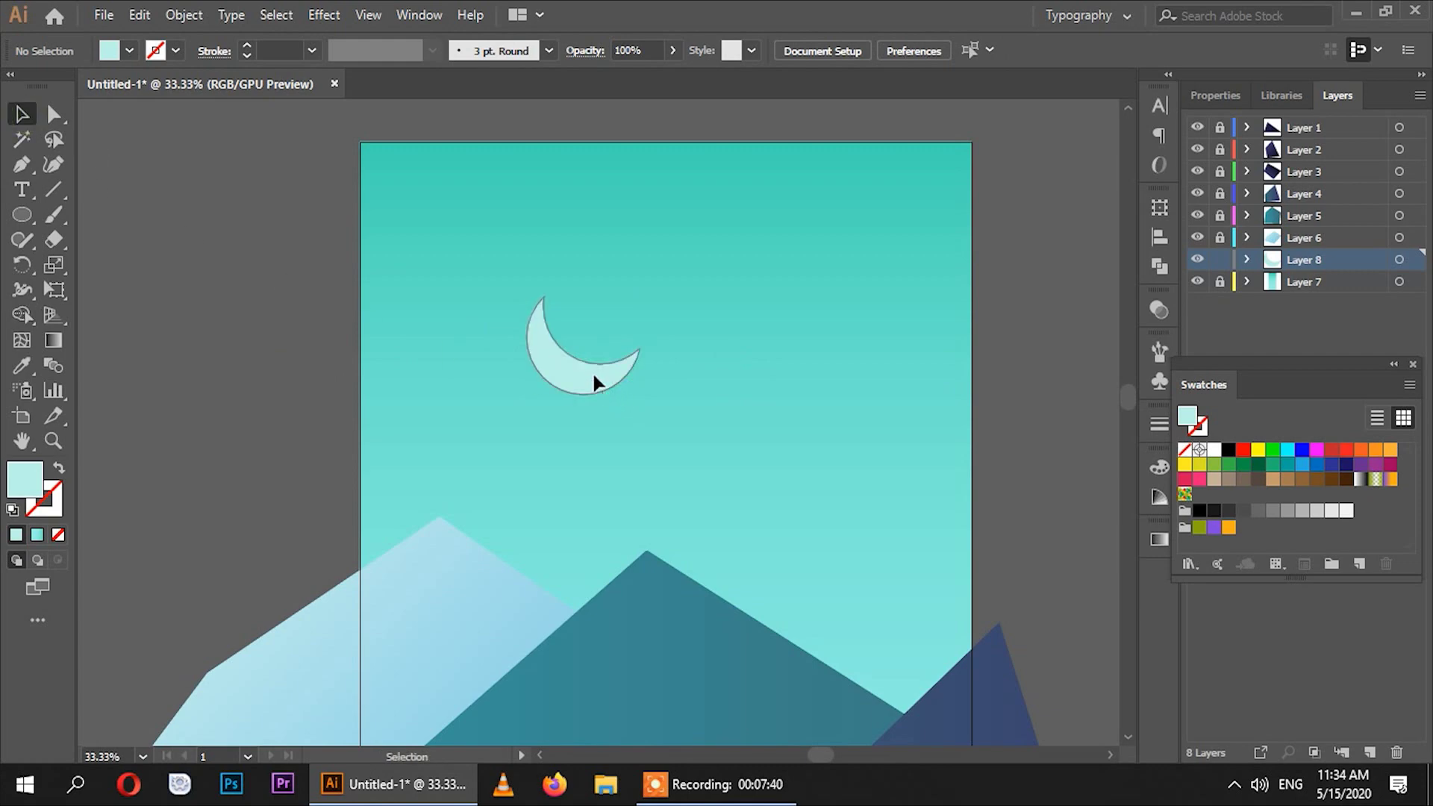
{"action": "left_click_drag", "start_coordinate": [594, 374], "coordinate": [609, 429]}
Draw two tiny dot stars near the top of the sky.
{"action": "left_click", "coordinate": [284, 409]}
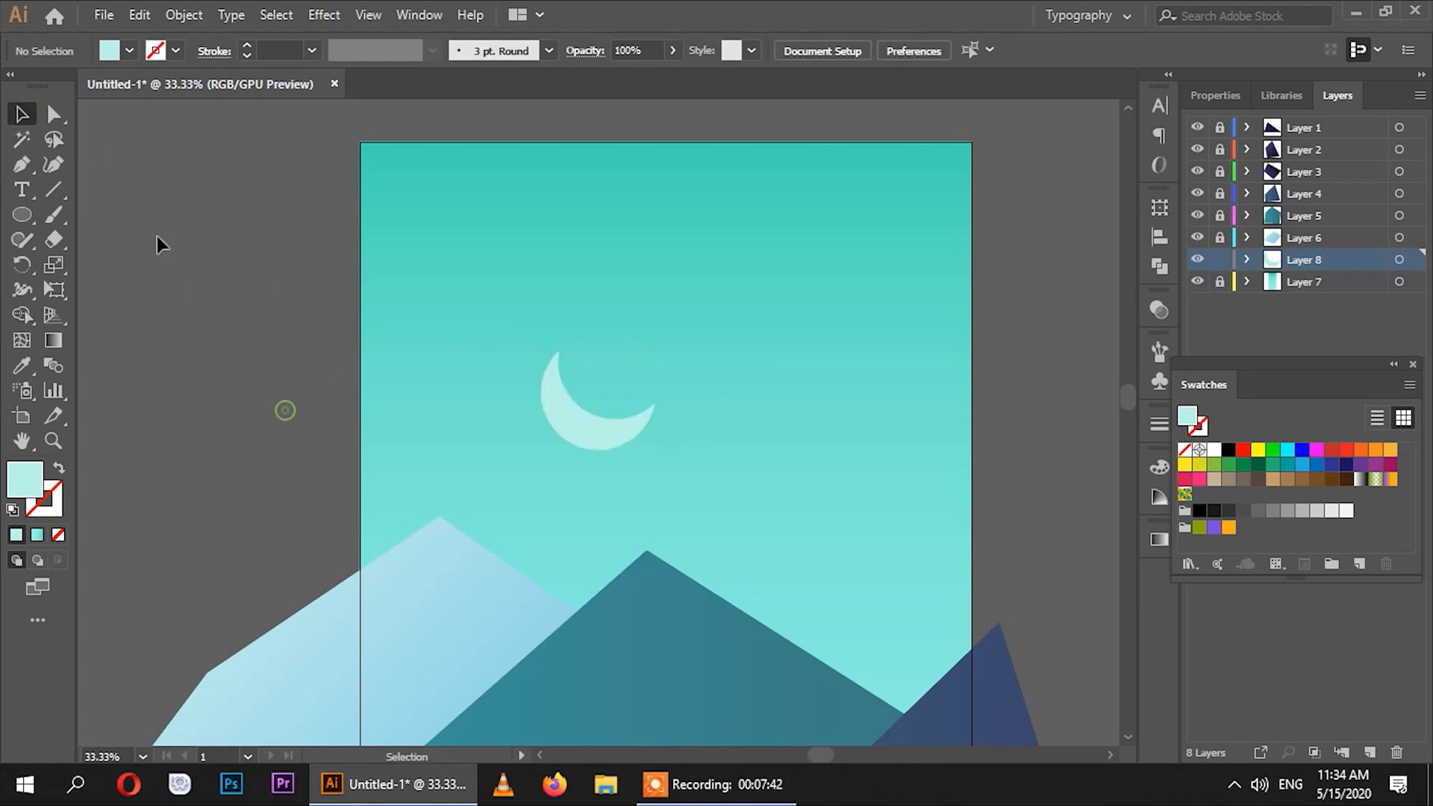
{"action": "left_click", "coordinate": [21, 215]}
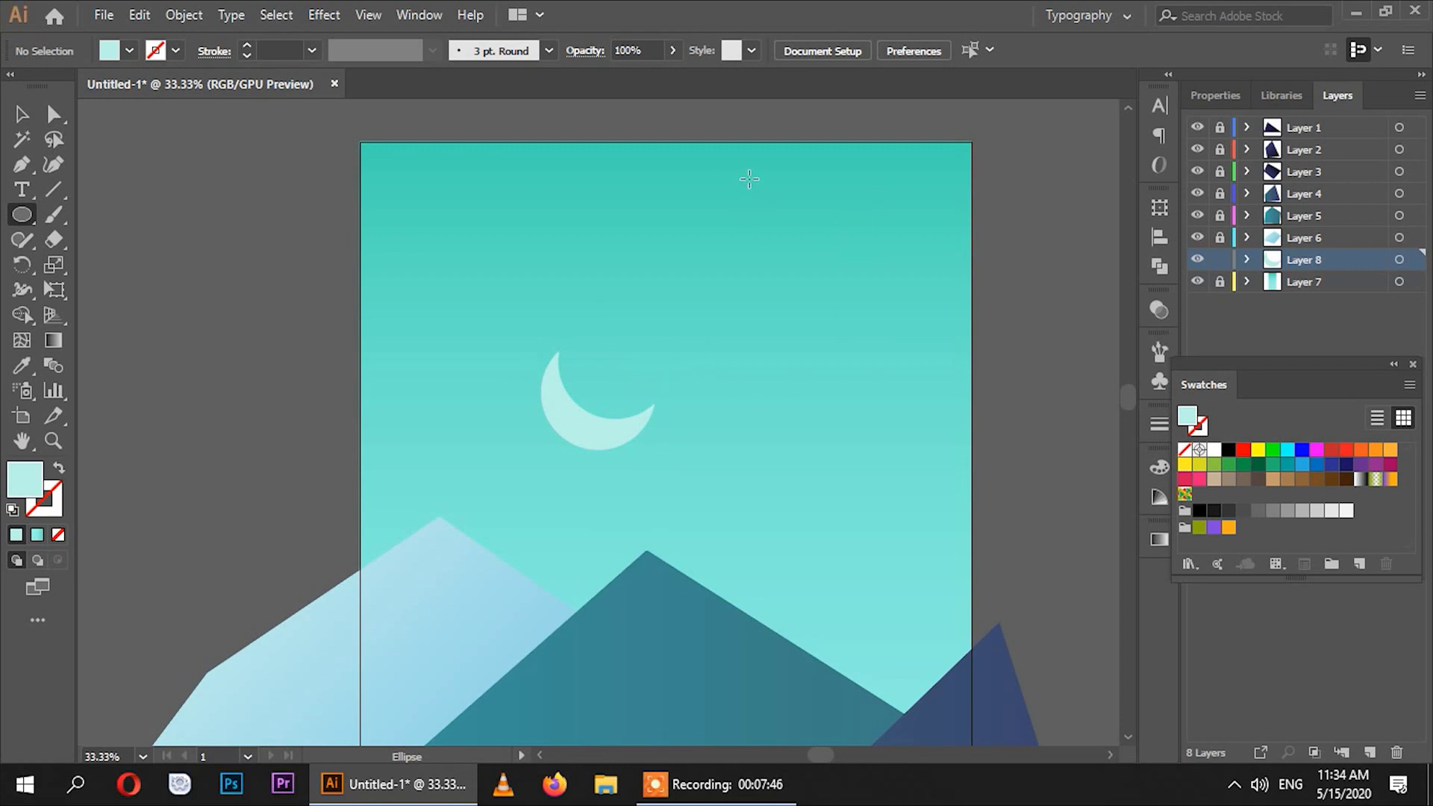
{"action": "left_click_drag", "start_coordinate": [749, 179], "coordinate": [753, 185]}
{"action": "left_click", "coordinate": [1001, 231], "text": "ctrl"}
{"action": "left_click_drag", "start_coordinate": [817, 203], "coordinate": [827, 212]}
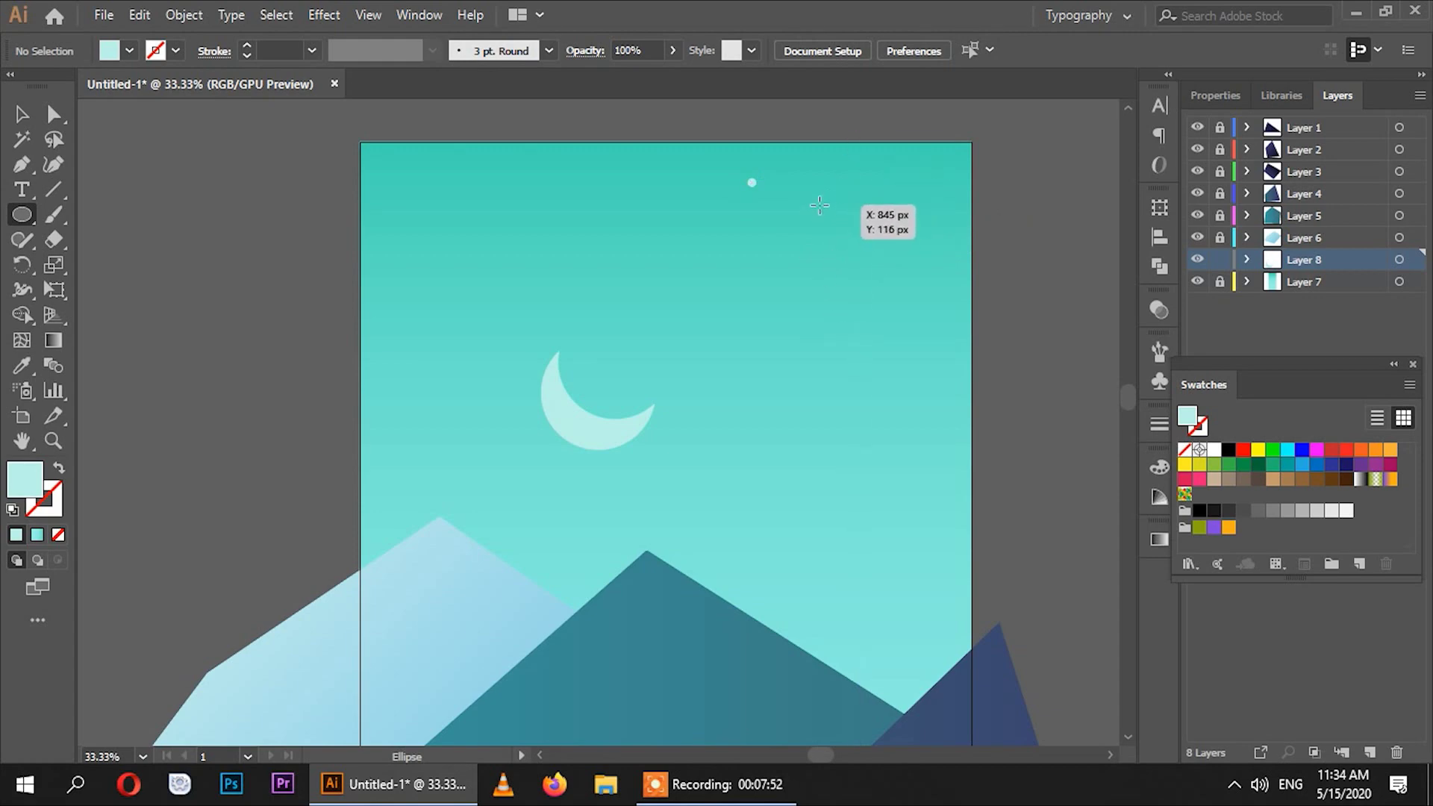
{"action": "left_click", "coordinate": [1065, 302]}
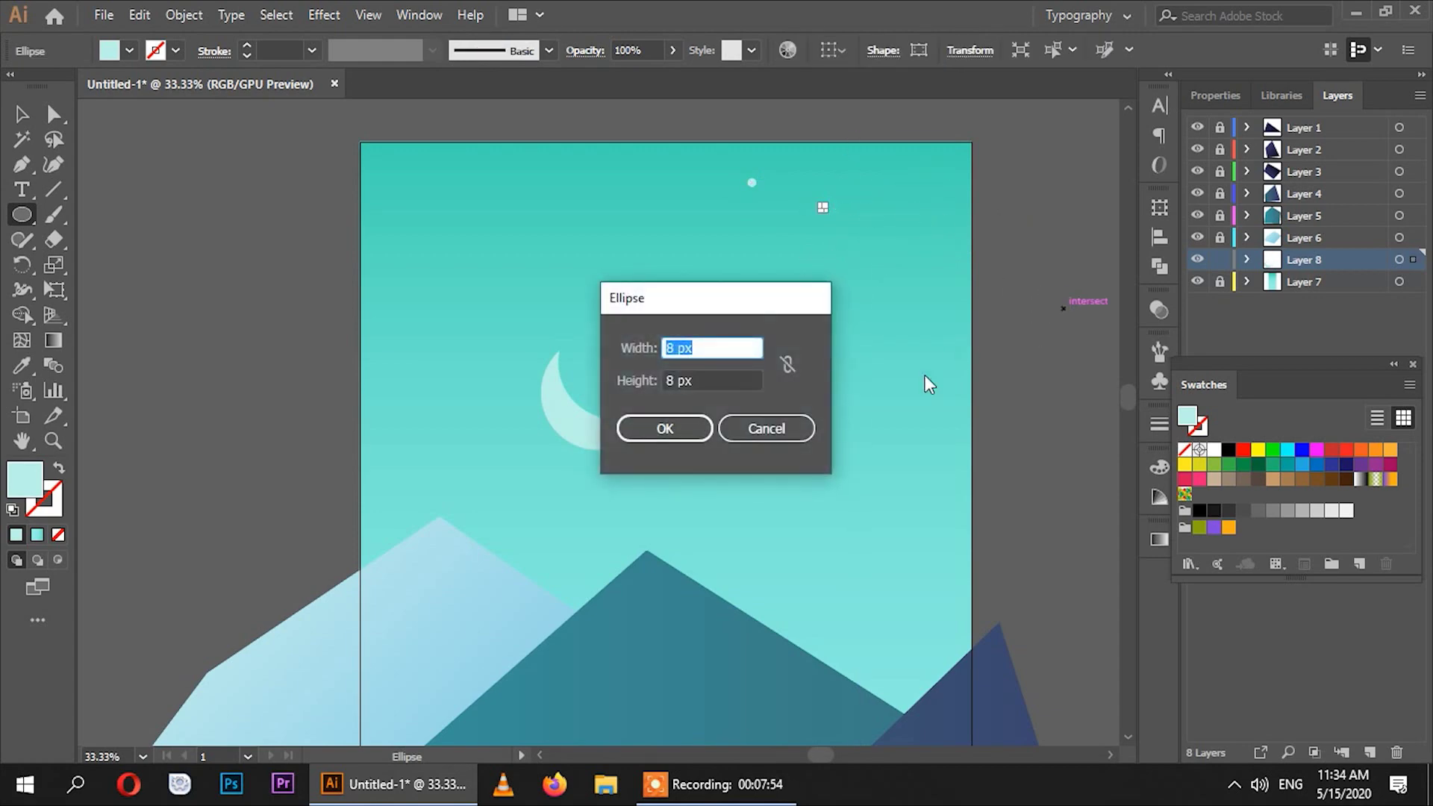
{"action": "left_click", "coordinate": [764, 425]}
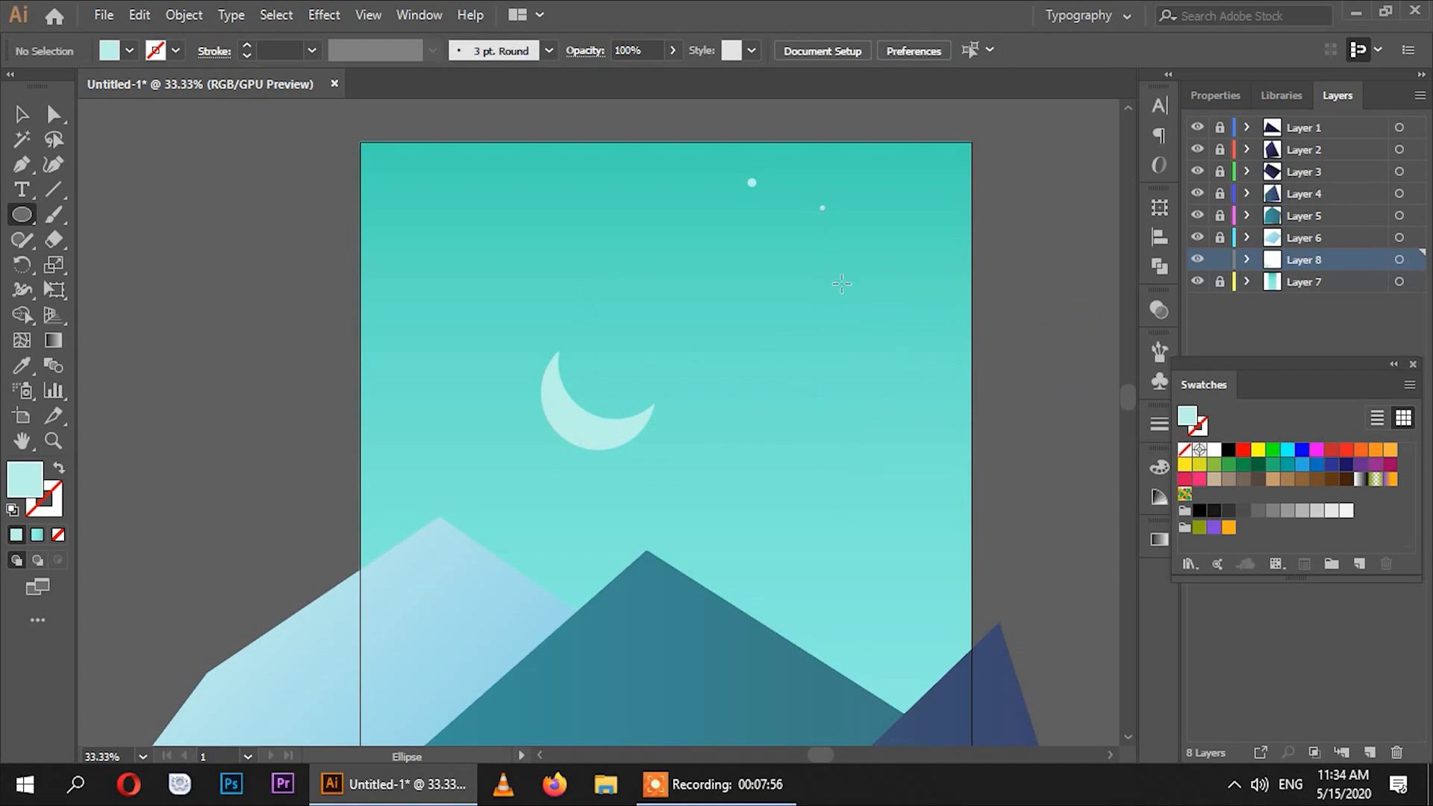
Draw more small stars around the moon, on the left, lower right and top left.
{"action": "left_click_drag", "start_coordinate": [851, 315], "coordinate": [867, 331]}
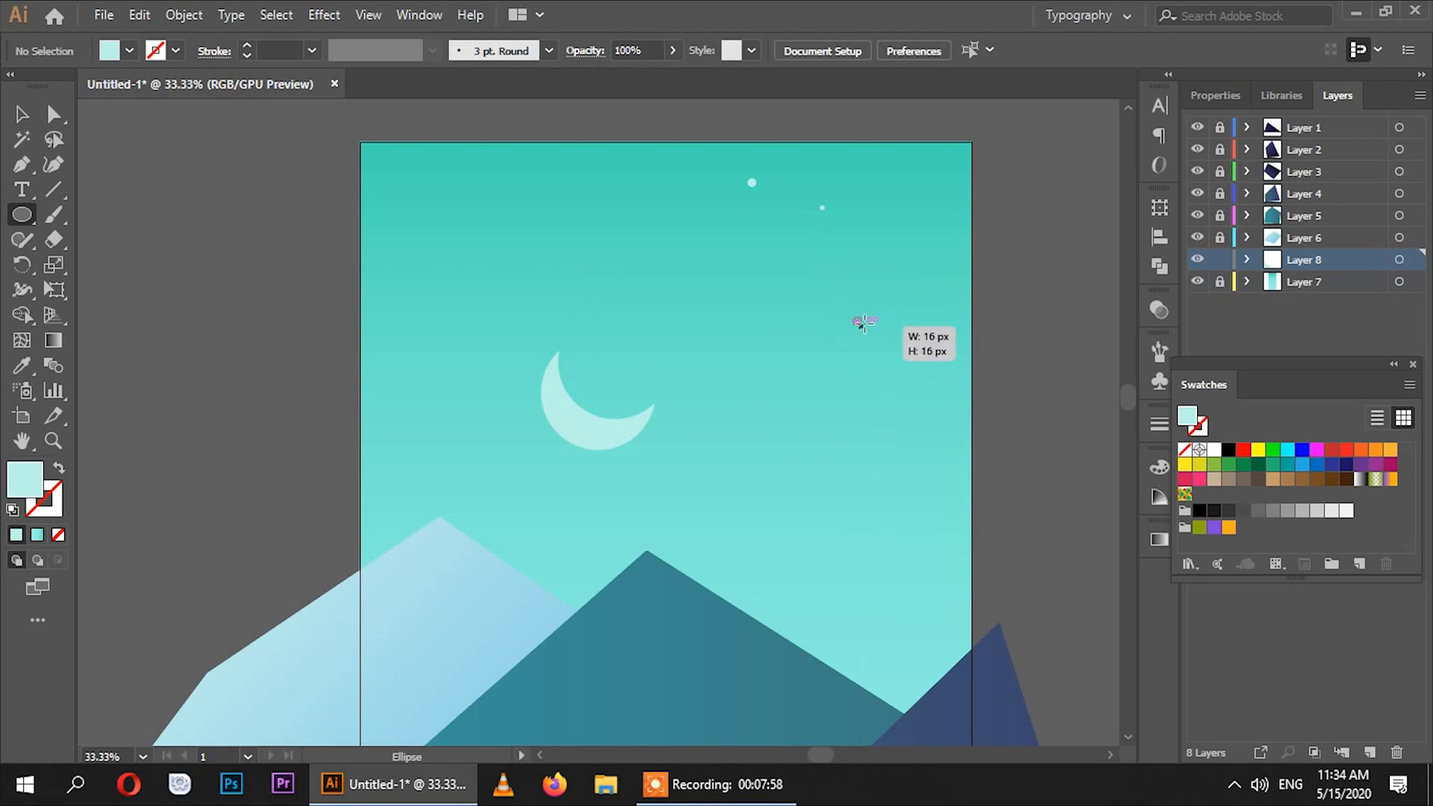
{"action": "left_click_drag", "start_coordinate": [765, 315], "coordinate": [771, 321]}
{"action": "left_click", "coordinate": [1030, 314], "text": "ctrl"}
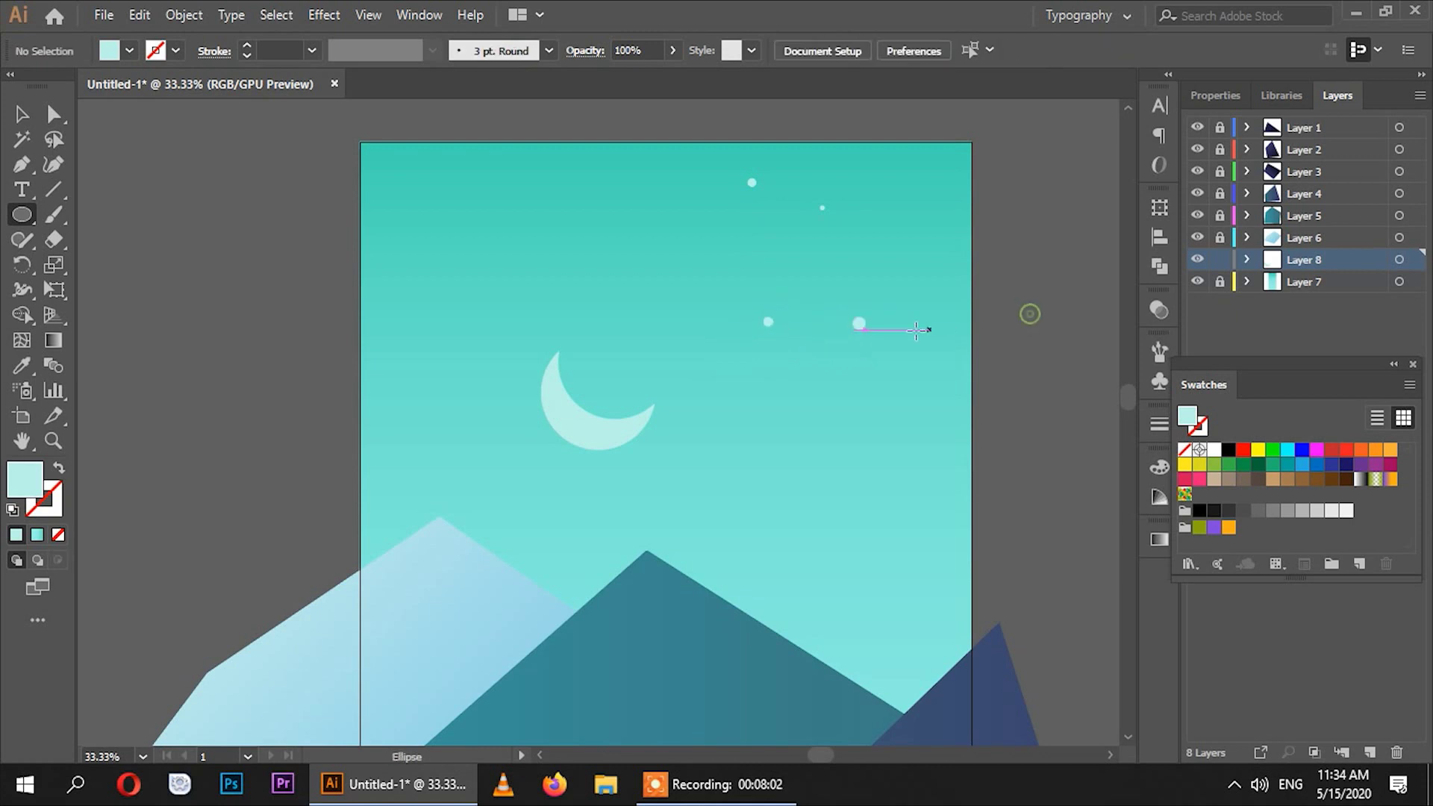
{"action": "left_click_drag", "start_coordinate": [425, 319], "coordinate": [437, 332]}
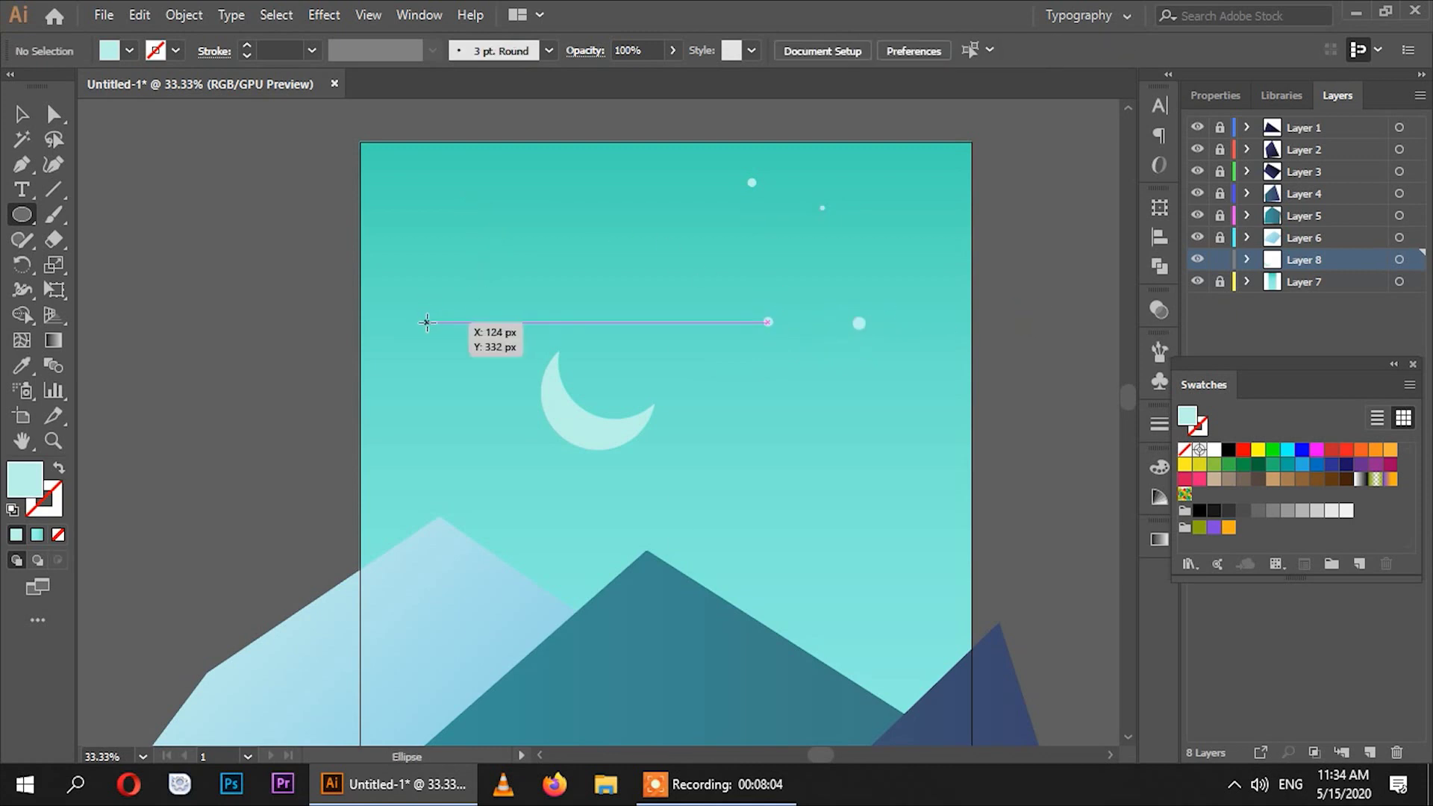
{"action": "left_click", "coordinate": [291, 355], "text": "ctrl"}
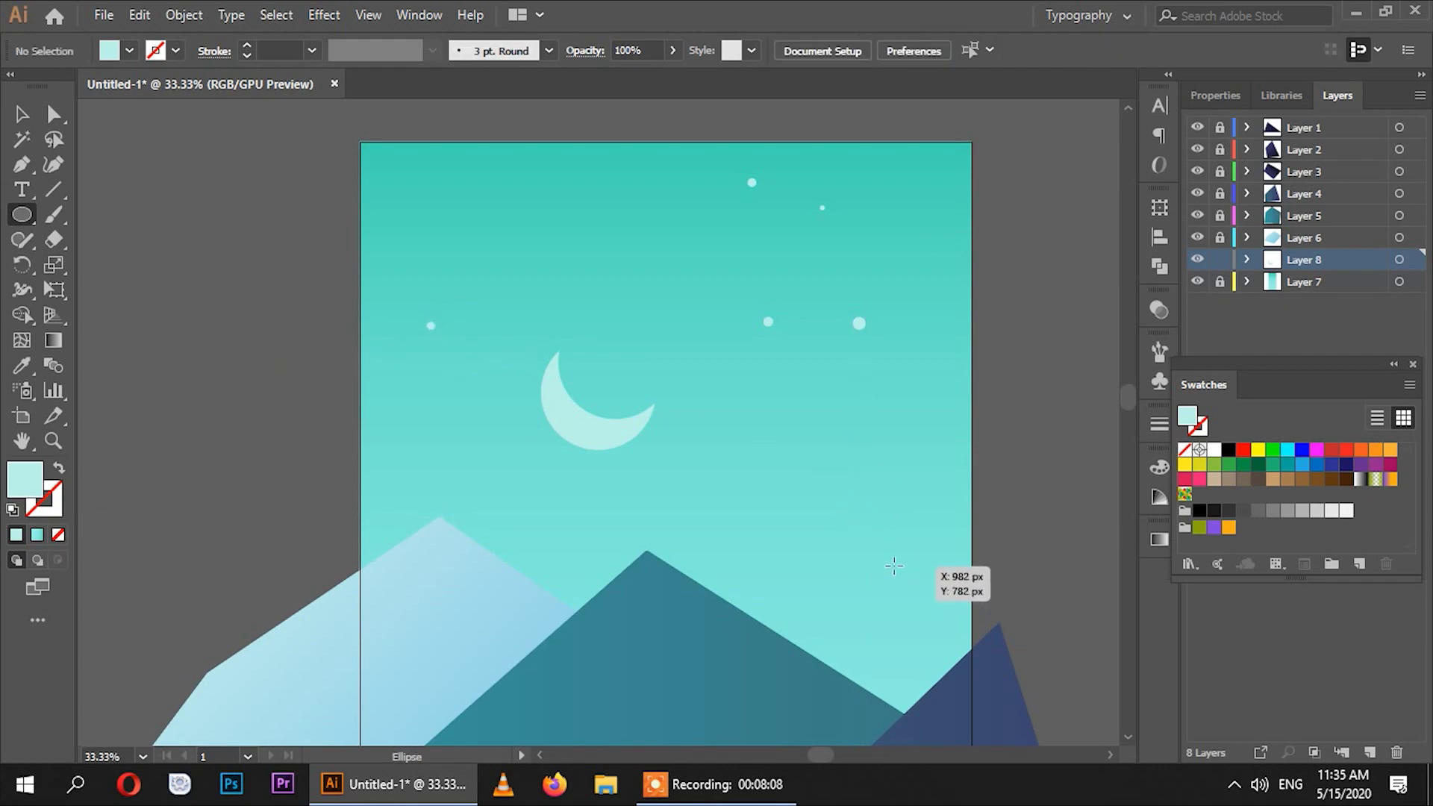
{"action": "left_click_drag", "start_coordinate": [894, 560], "coordinate": [900, 565]}
{"action": "left_click", "coordinate": [1044, 523], "text": "ctrl"}
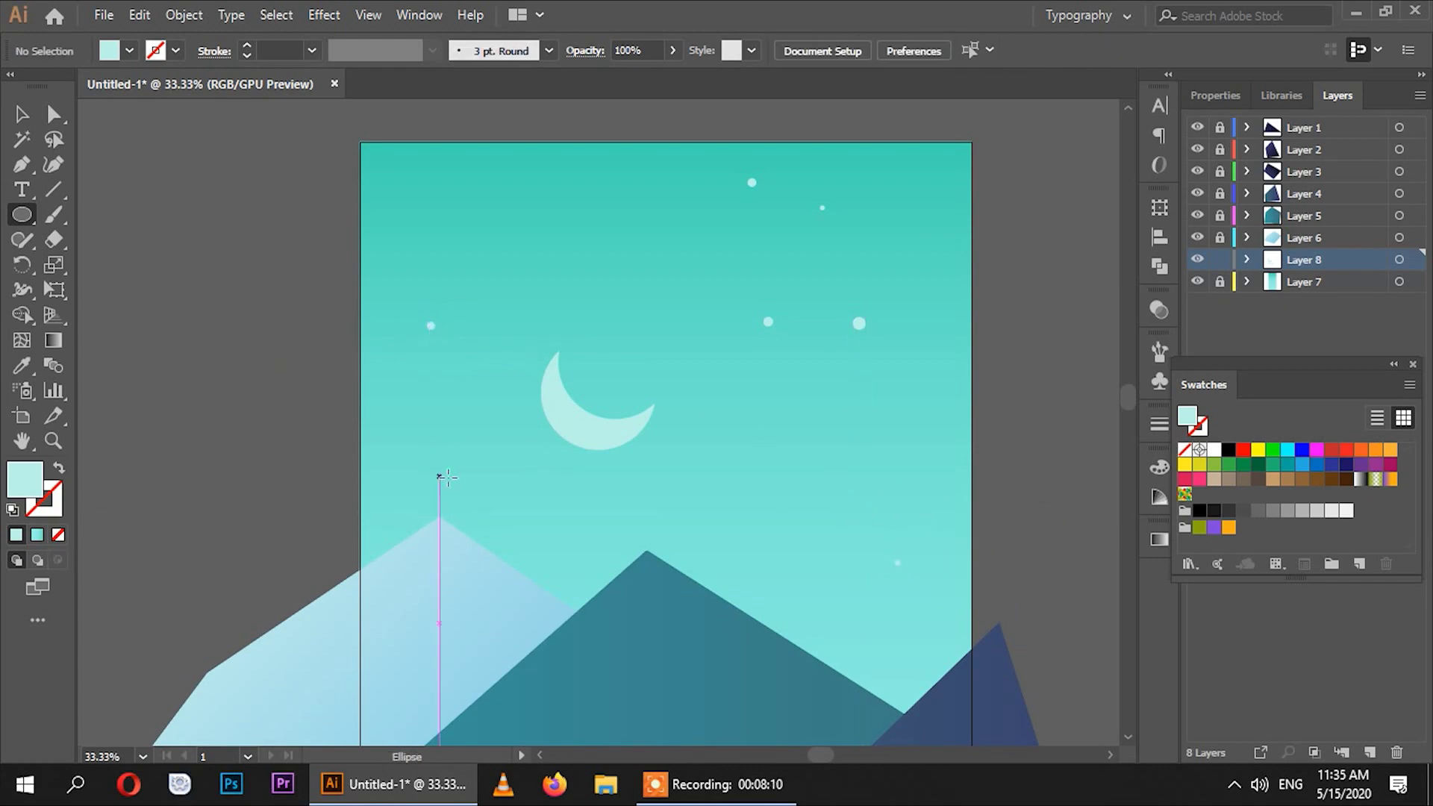
{"action": "left_click_drag", "start_coordinate": [439, 473], "coordinate": [419, 473]}
{"action": "left_click", "coordinate": [304, 450], "text": "ctrl"}
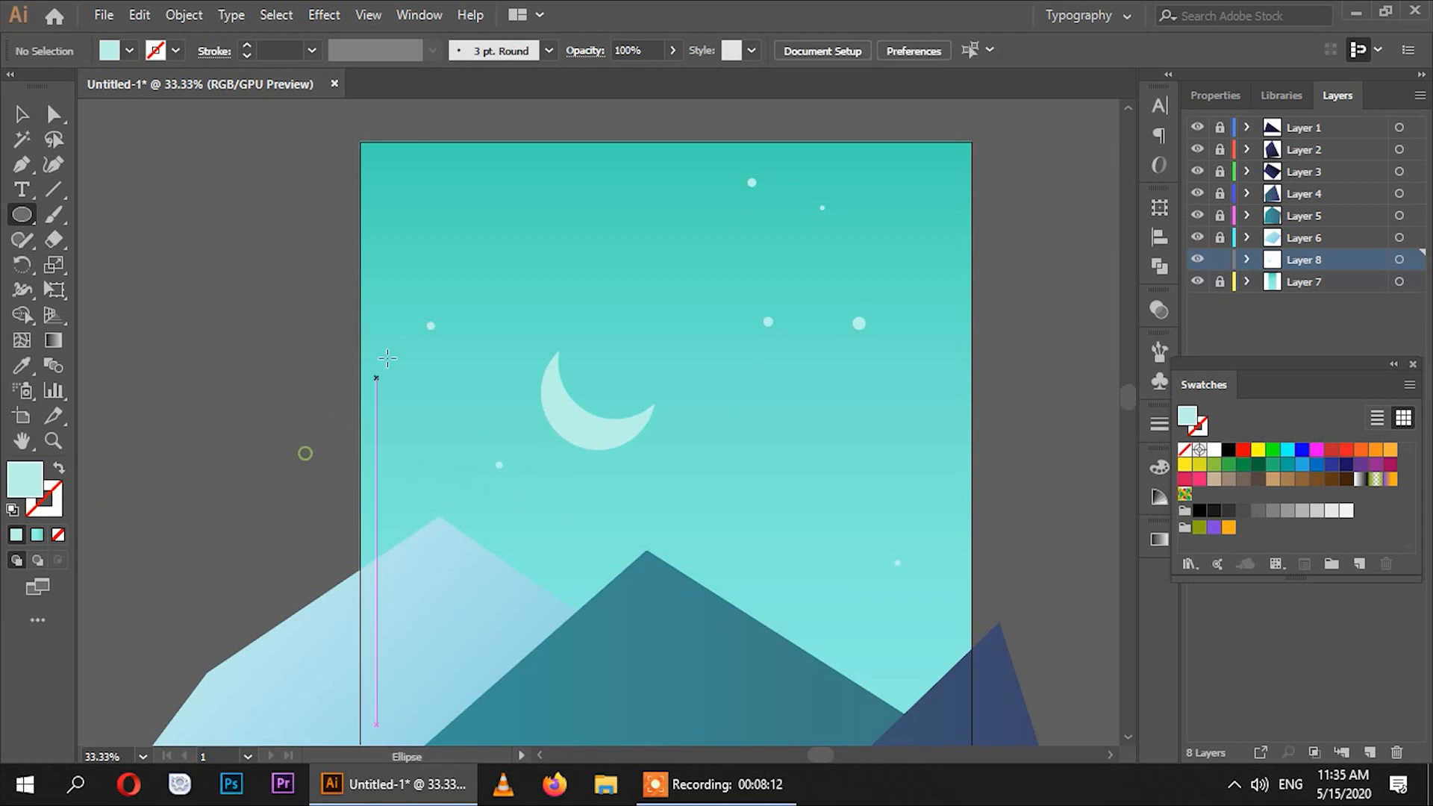
{"action": "left_click_drag", "start_coordinate": [471, 180], "coordinate": [478, 183]}
{"action": "left_click", "coordinate": [287, 258], "text": "ctrl"}
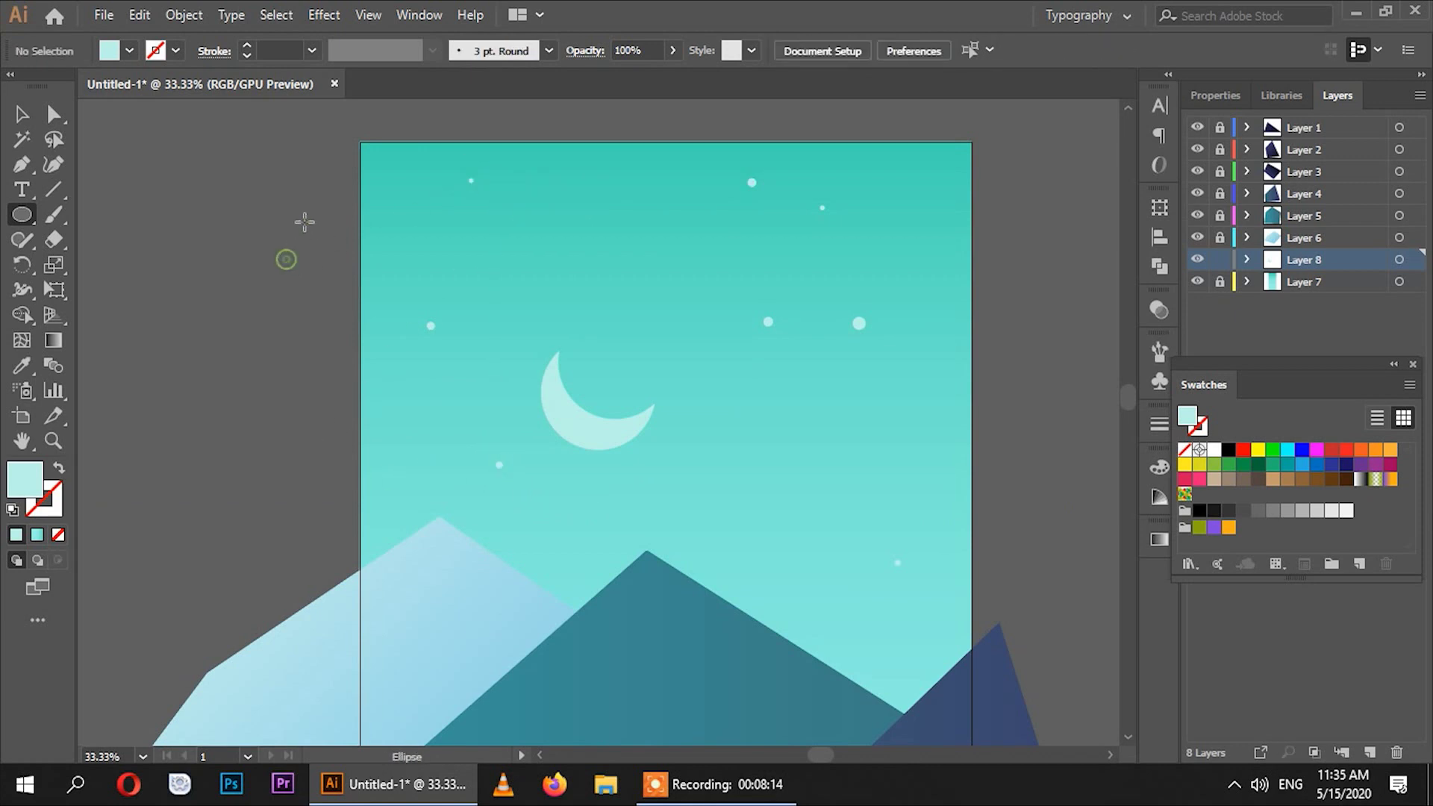
{"action": "scroll", "coordinate": [297, 195], "scroll_direction": "down", "scroll_amount": 3}
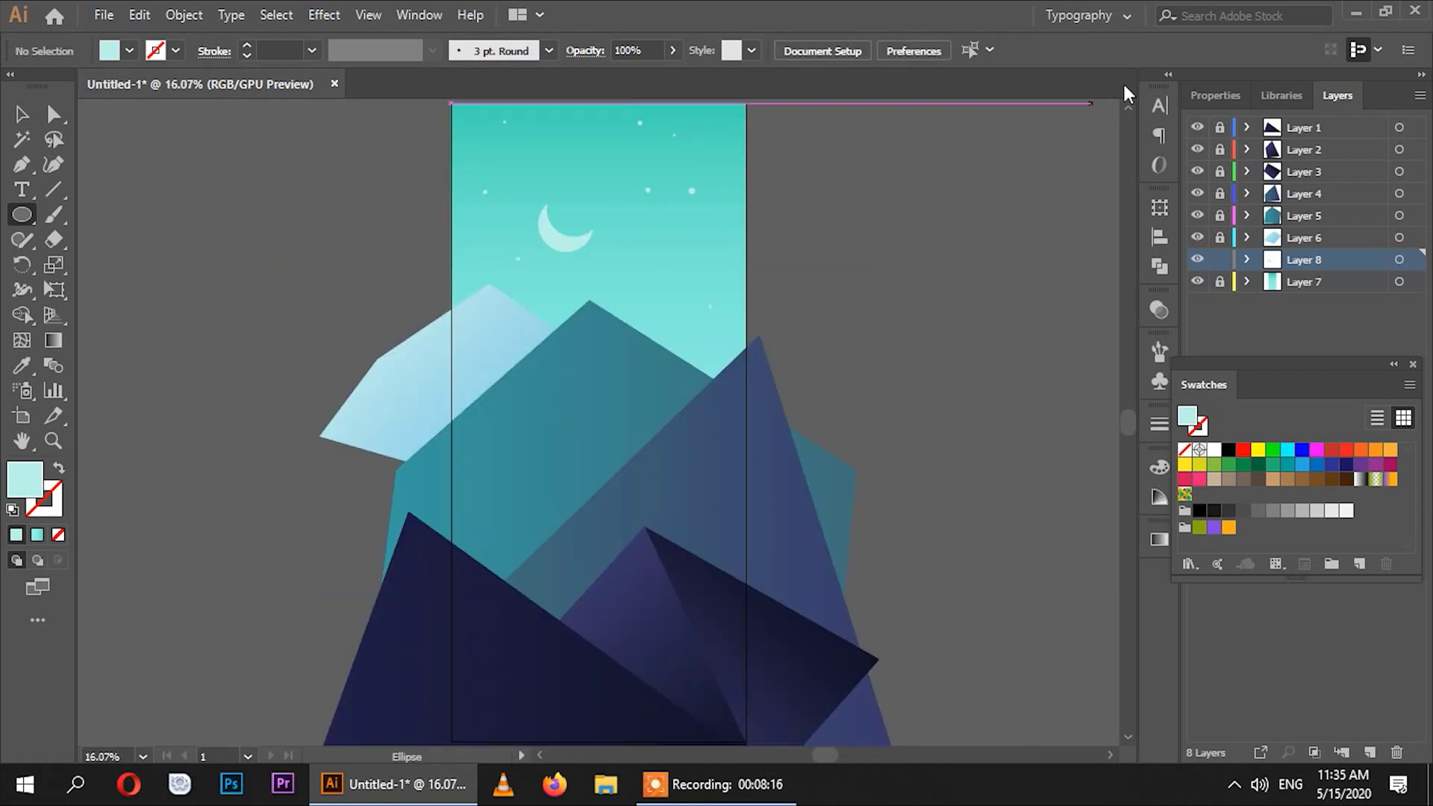